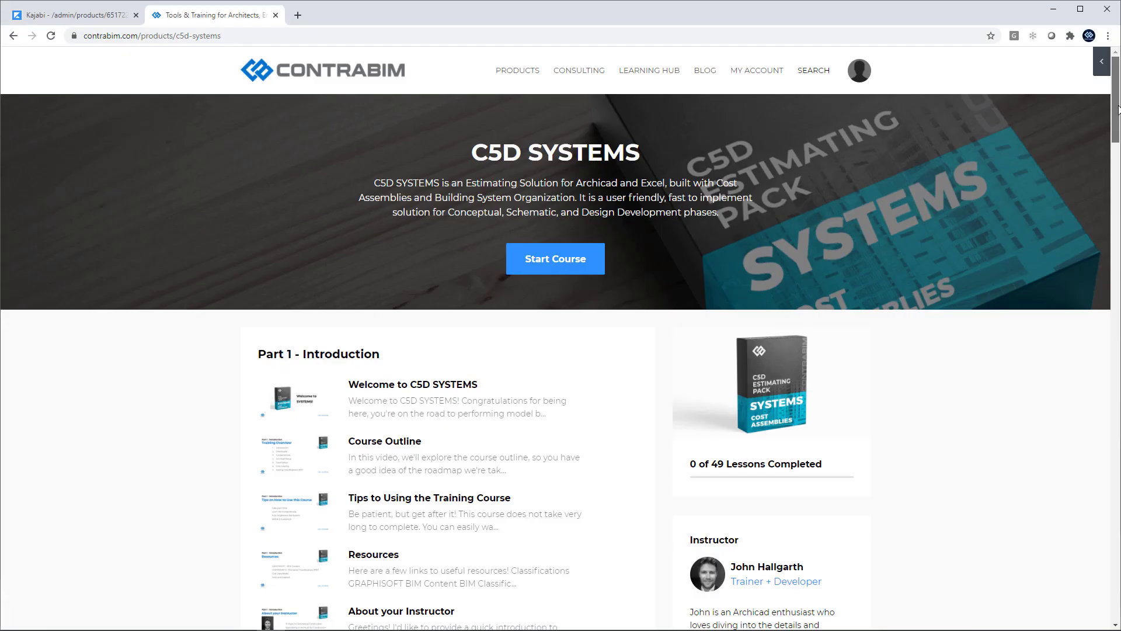
Browse the C5D SYSTEMS course page and open the Welcome to C5D SYSTEMS lesson
scroll(561, 327, down, 12)
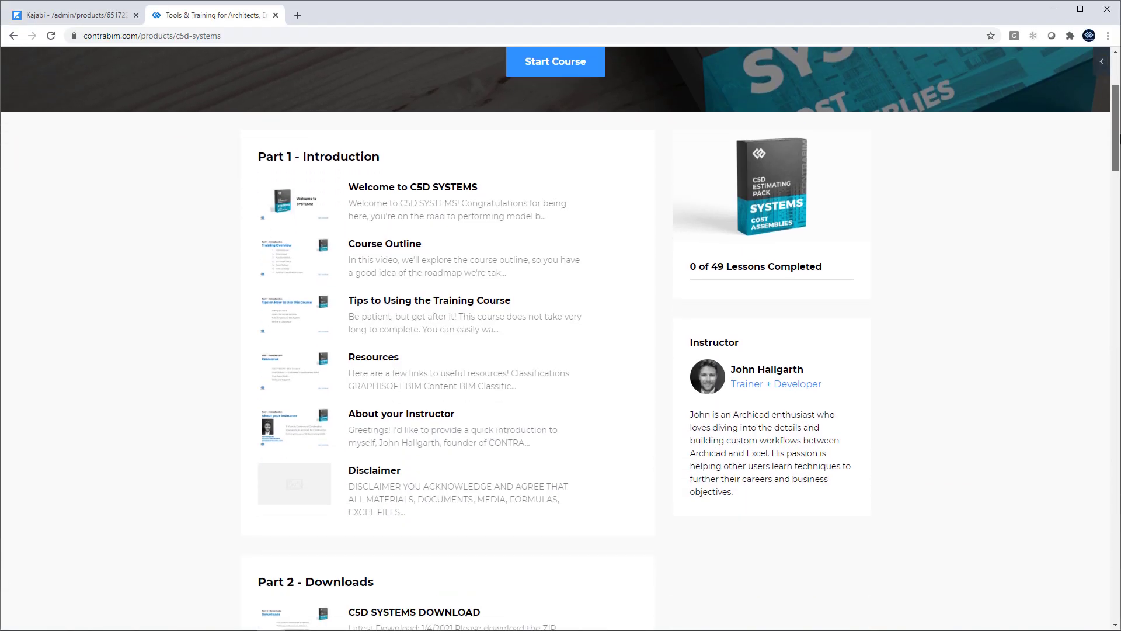
scroll(447, 339, down, 15)
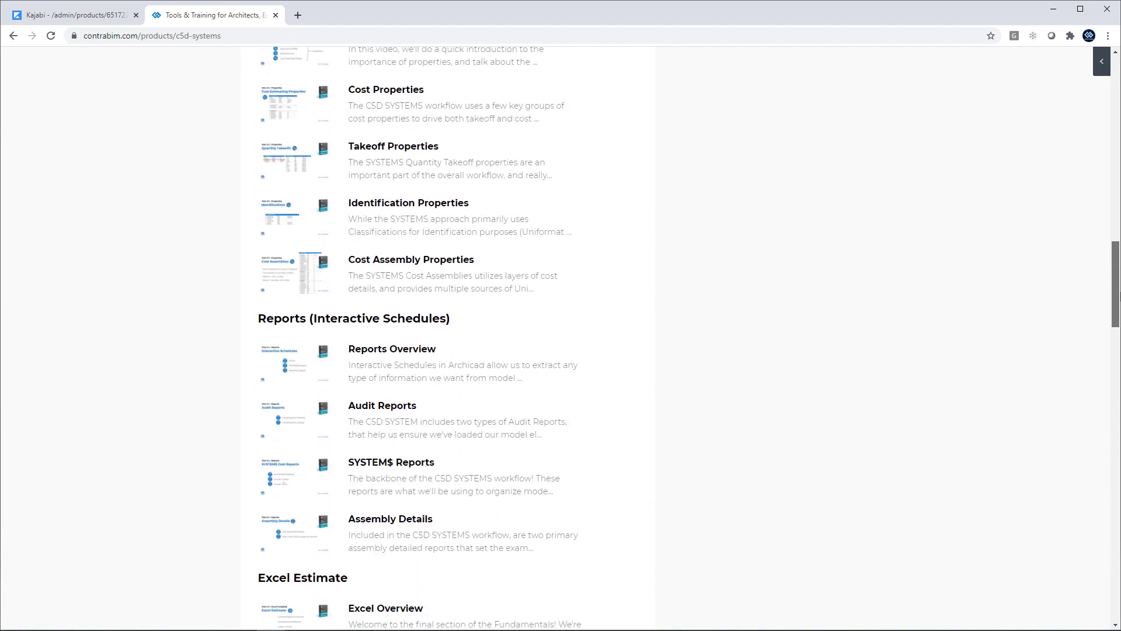
scroll(447, 339, down, 19)
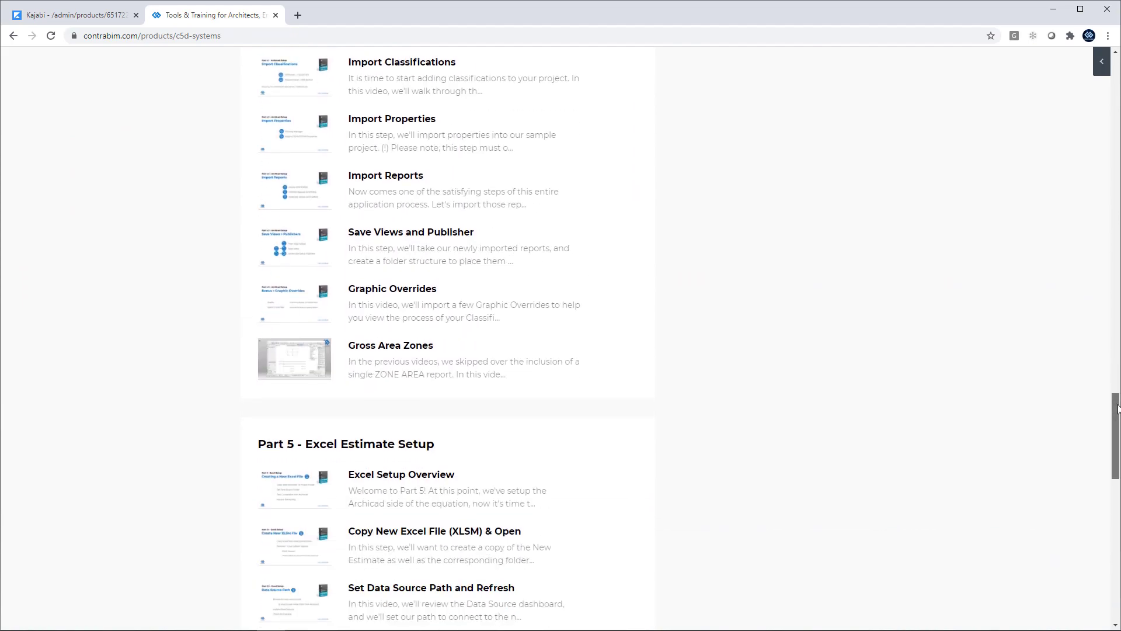
scroll(448, 339, down, 3)
key(Home)
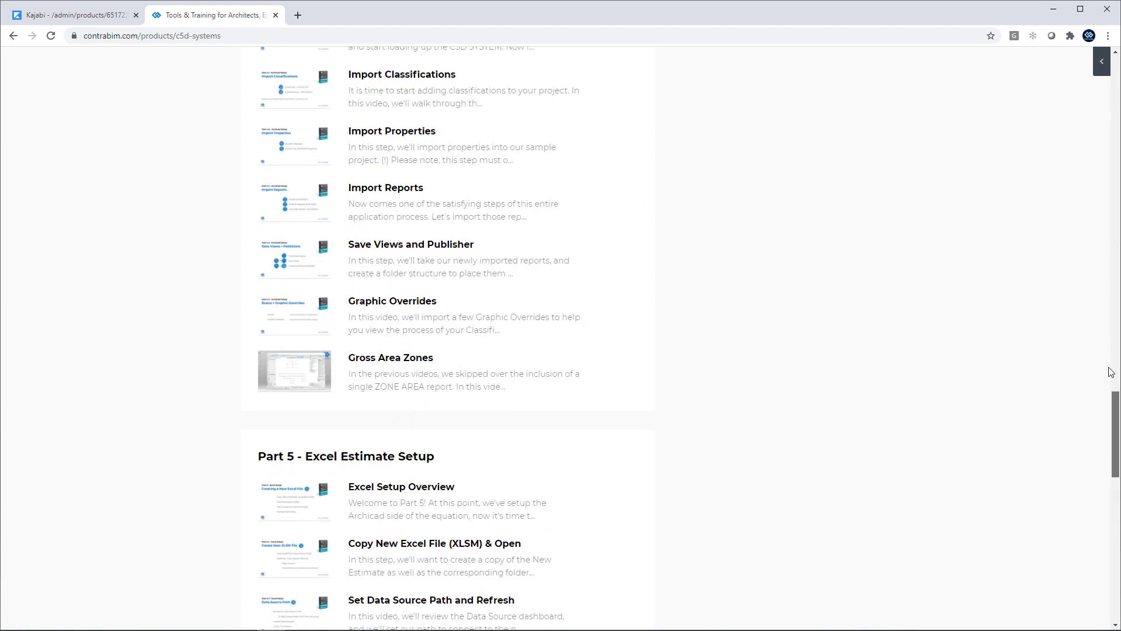
click(386, 390)
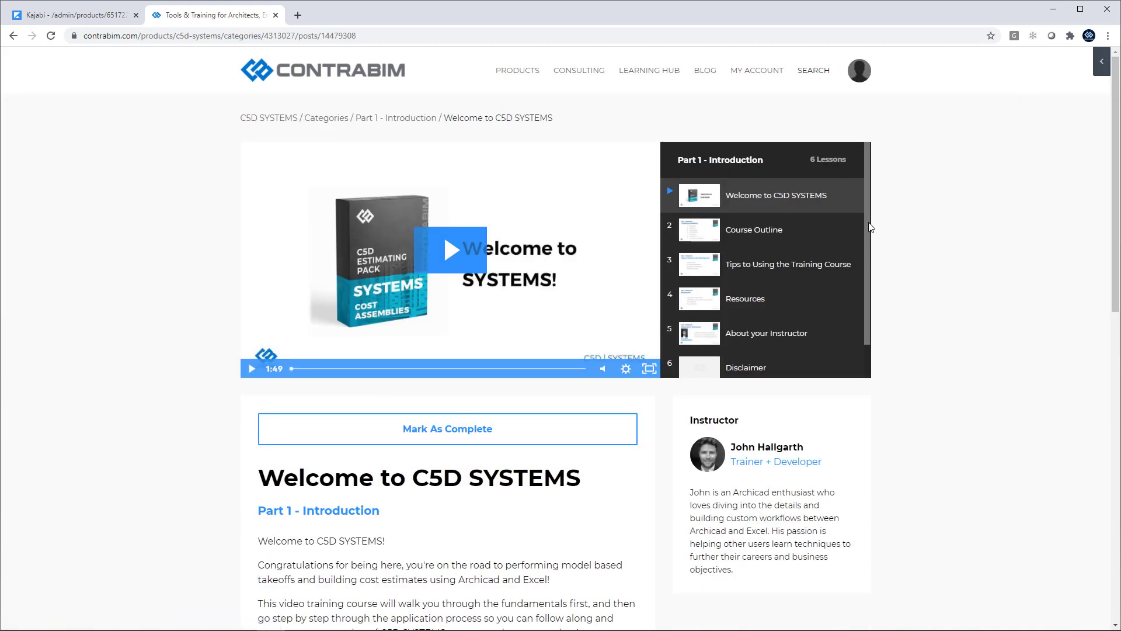
Advance through Part 2 - Downloads and Part 3 - Fundamentals to the Classifications lessons
scroll(863, 278, down, 1)
click(772, 365)
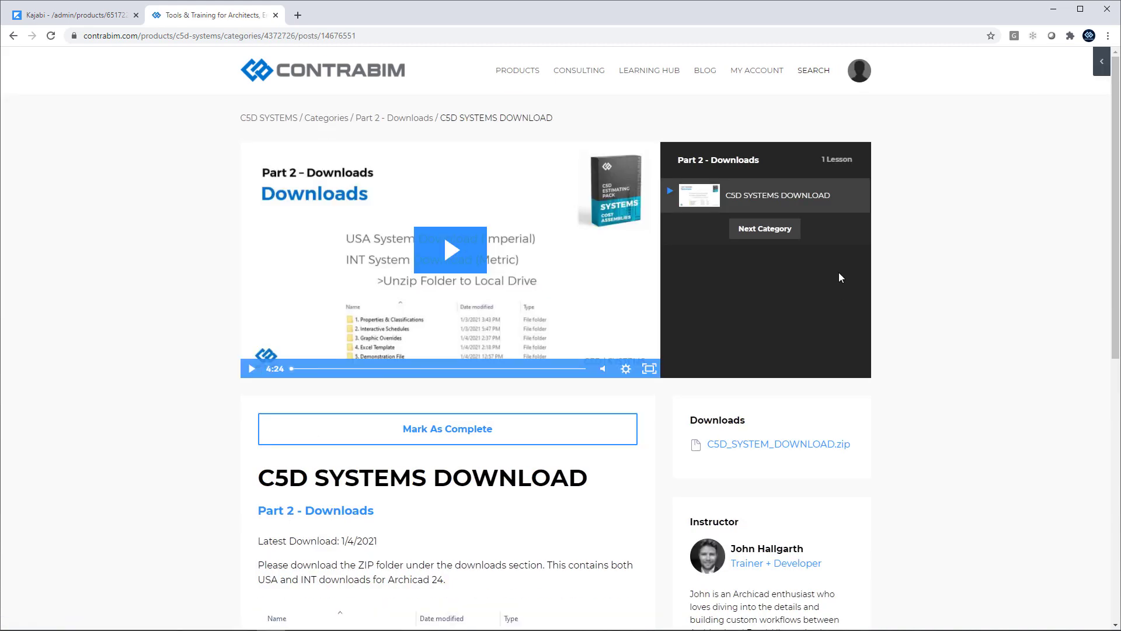
click(776, 233)
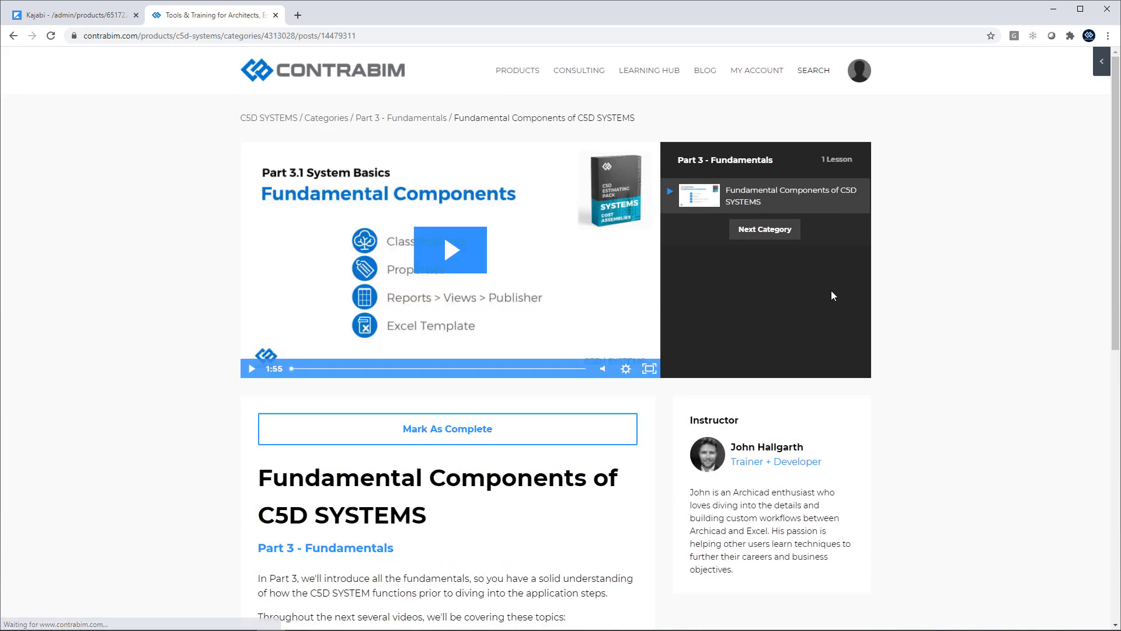
click(778, 232)
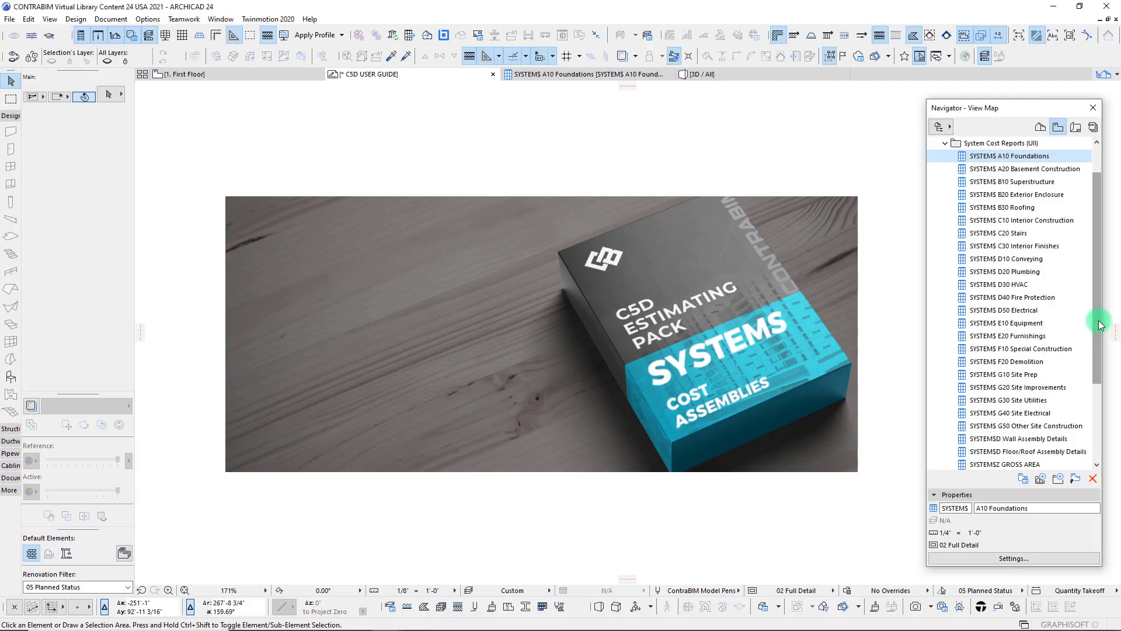
Inspect the A10 Foundations schedule's UniFormat criterion and browse its A10 Foundations classification branch
right_click(1005, 163)
click(1003, 275)
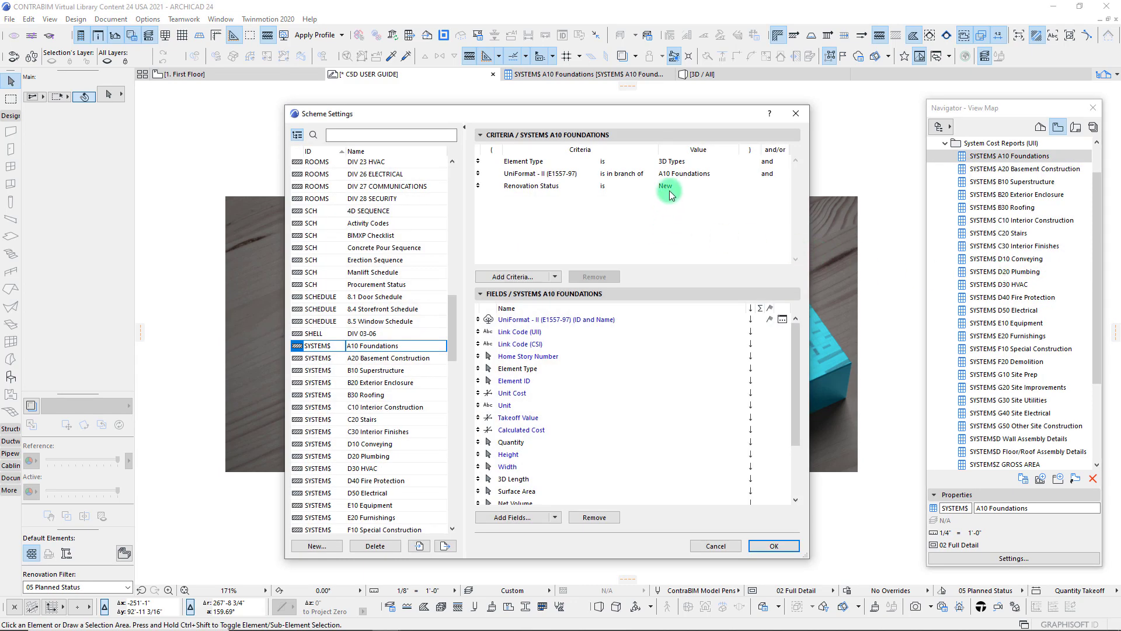
click(682, 174)
click(733, 176)
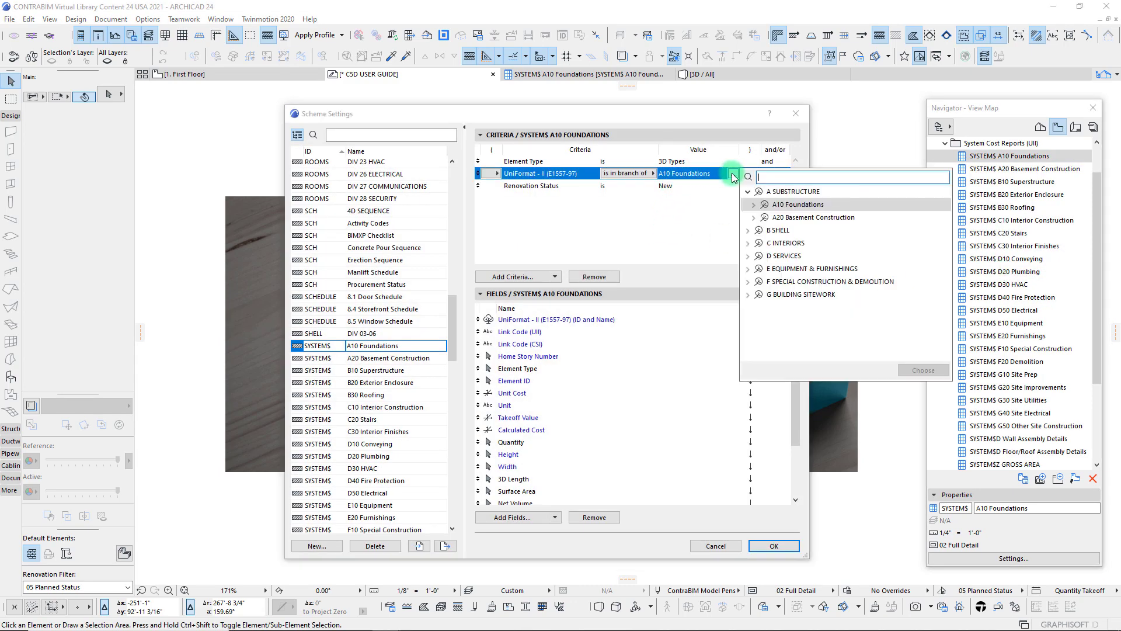
click(753, 205)
click(753, 205)
click(749, 193)
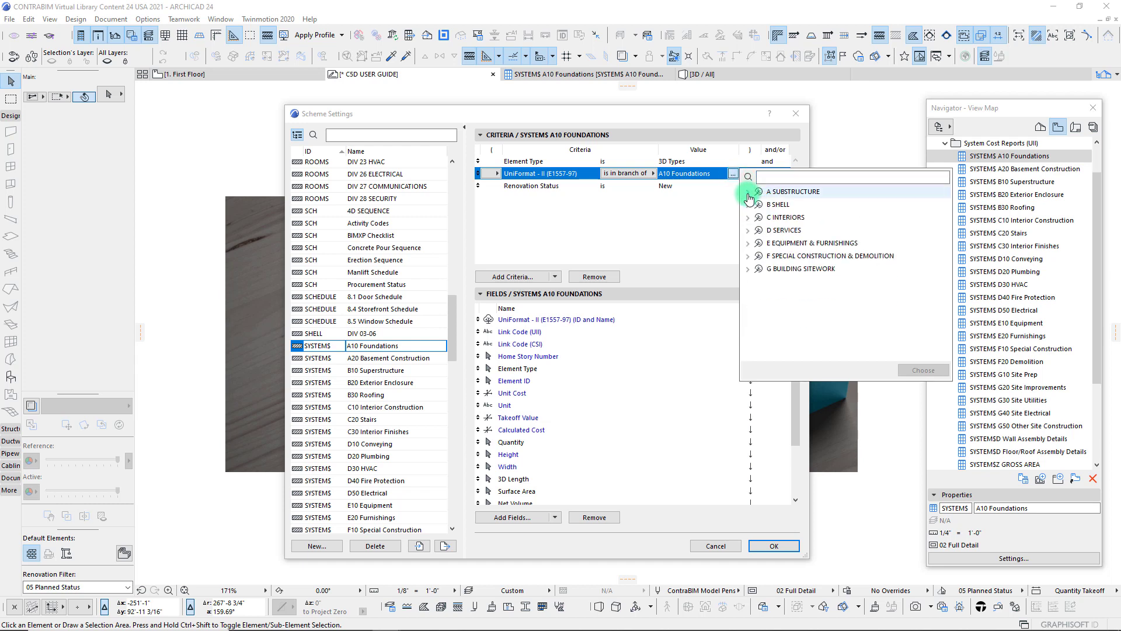
Close Schedule Settings unchanged and open the SYSTEMS A10 Foundations schedule view
click(730, 125)
click(795, 114)
click(1016, 159)
double_click(1015, 158)
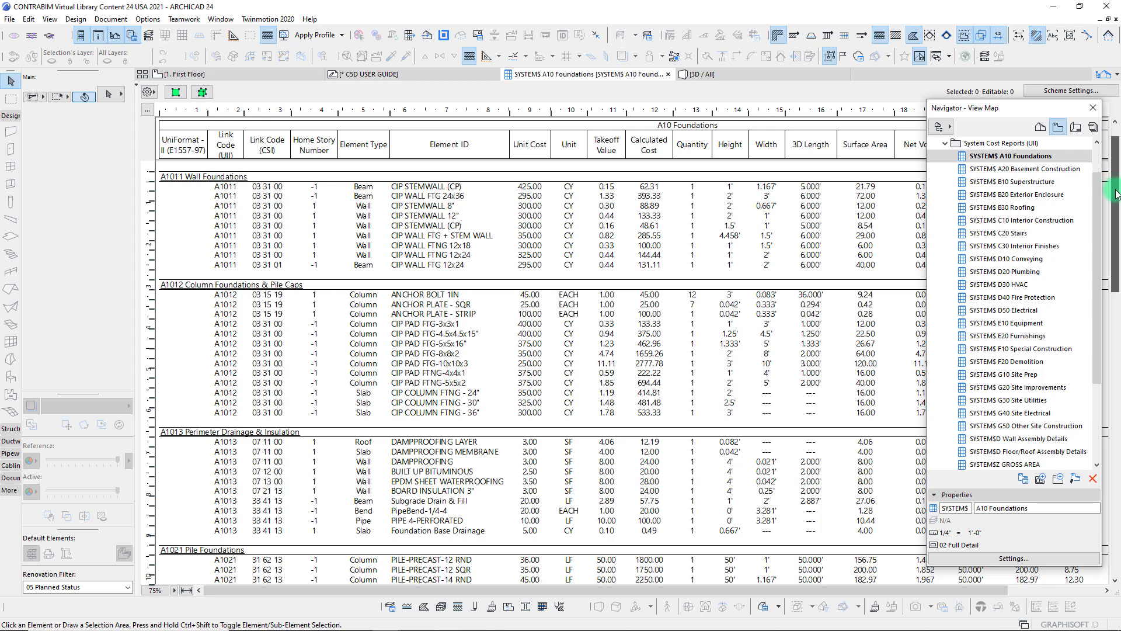
Scroll through the A10 Foundations cost items, then open the SYSTEMS B10 Superstructure schedule
scroll(1116, 196, down, 2)
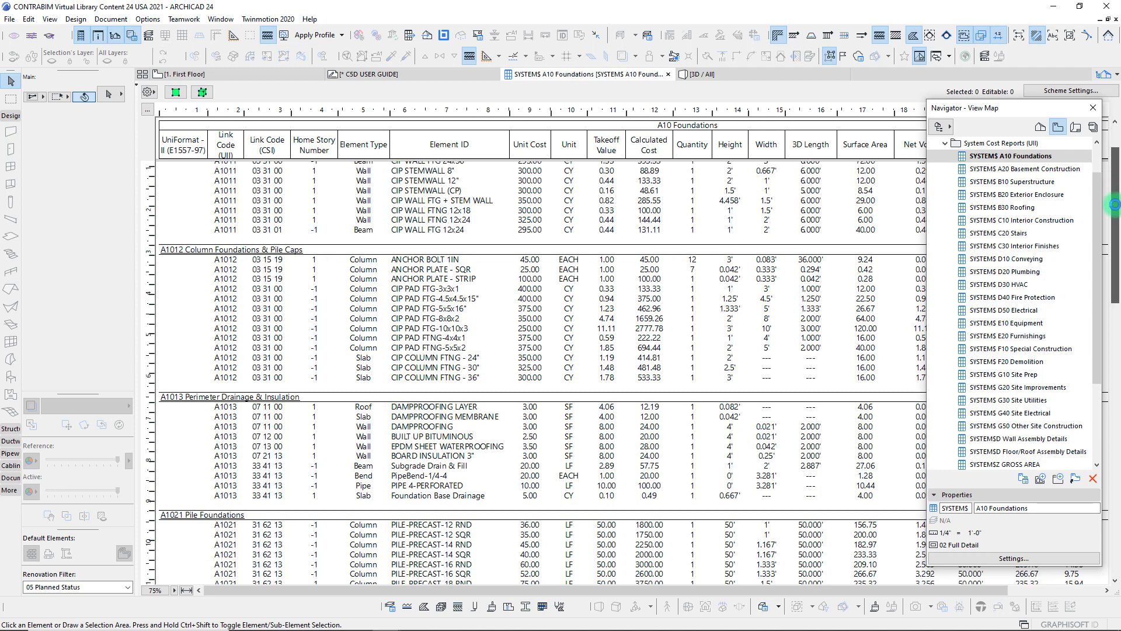
scroll(1116, 205, down, 3)
scroll(1115, 218, down, 3)
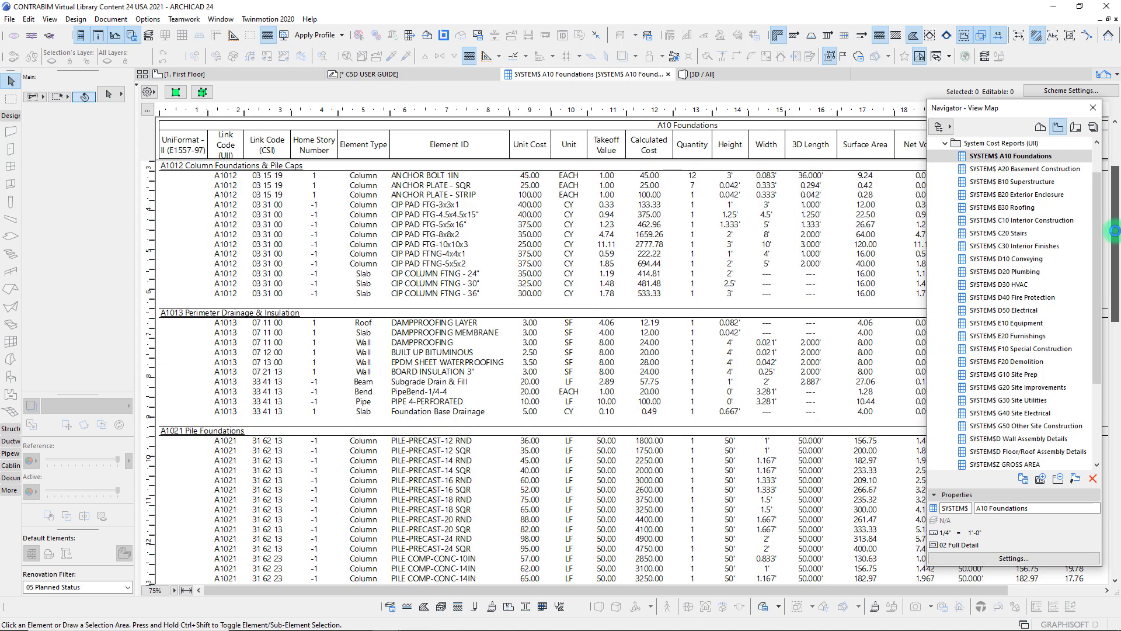
scroll(1116, 241, down, 5)
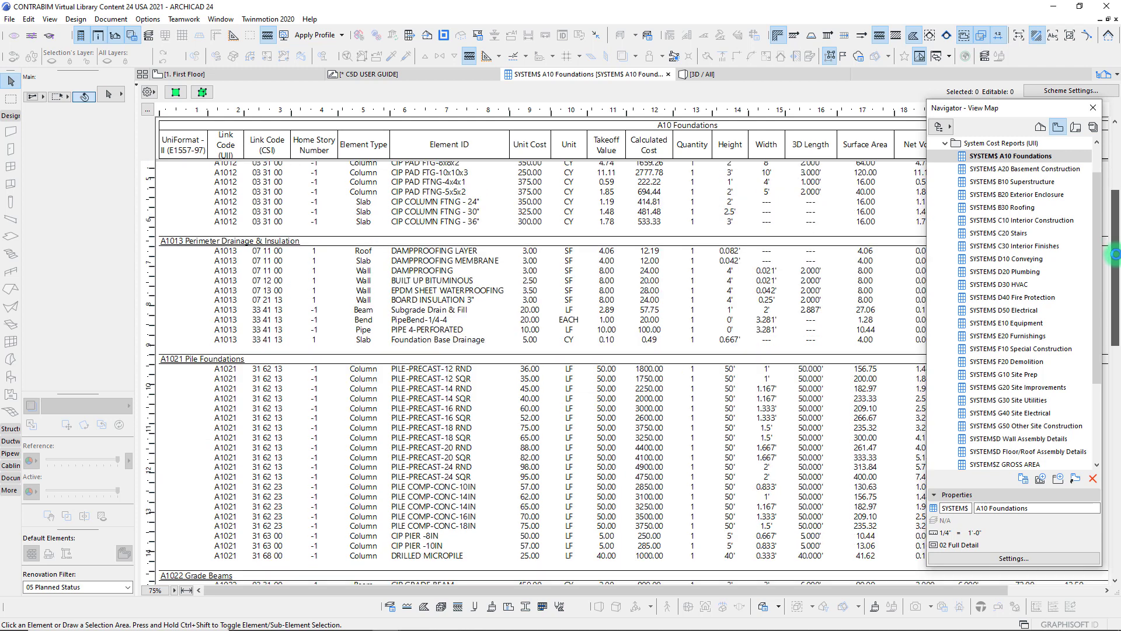
scroll(1115, 256, down, 3)
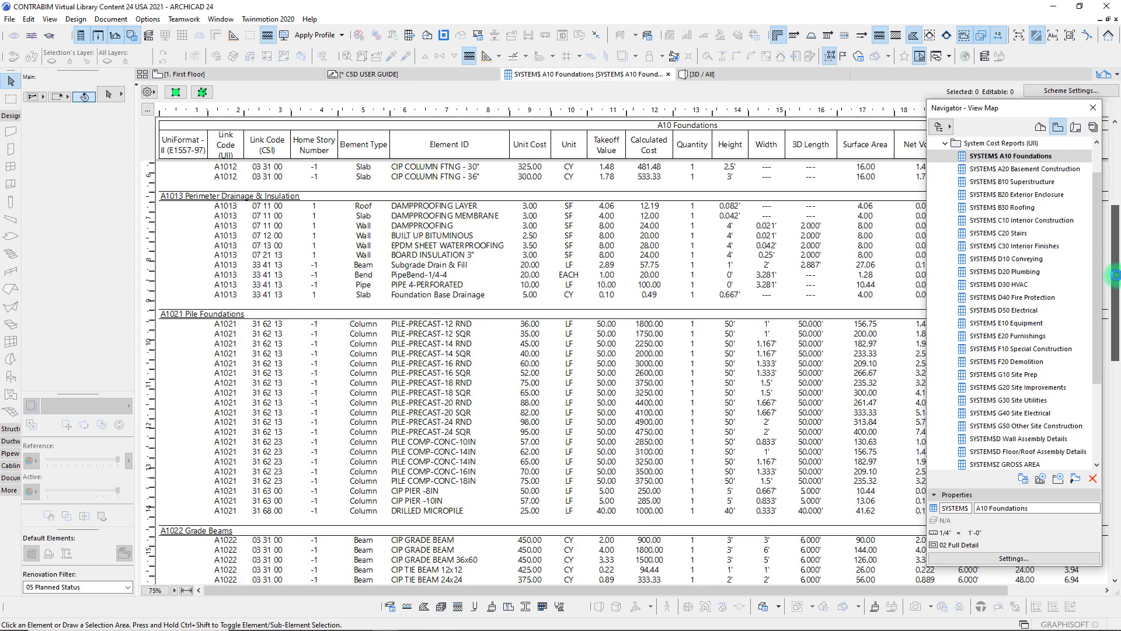
scroll(1116, 278, down, 5)
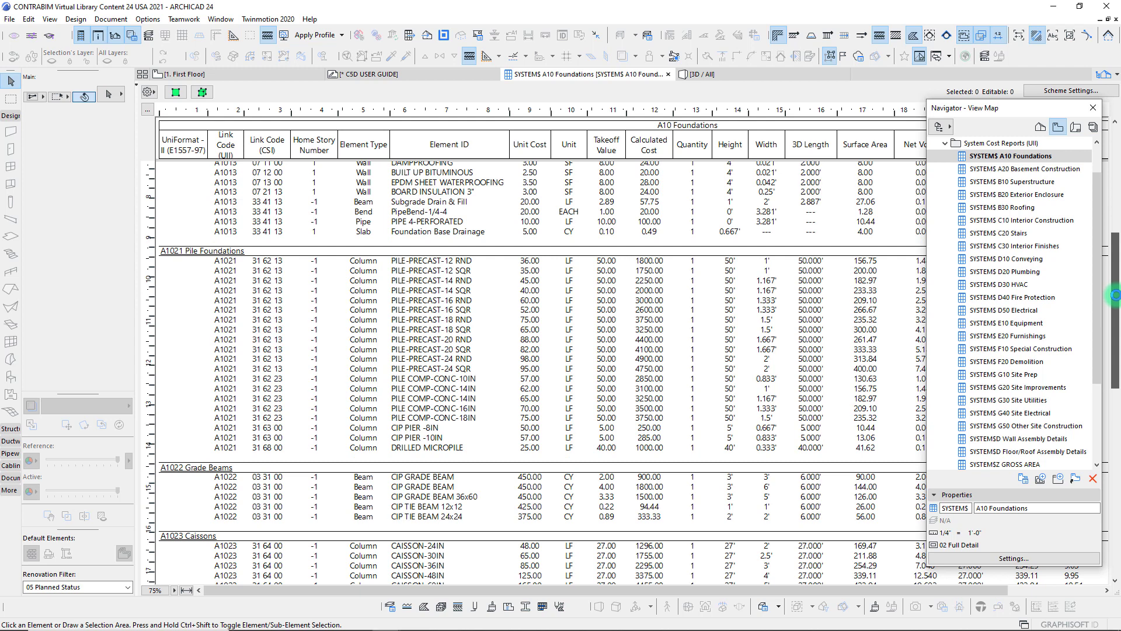
scroll(1116, 297, down, 5)
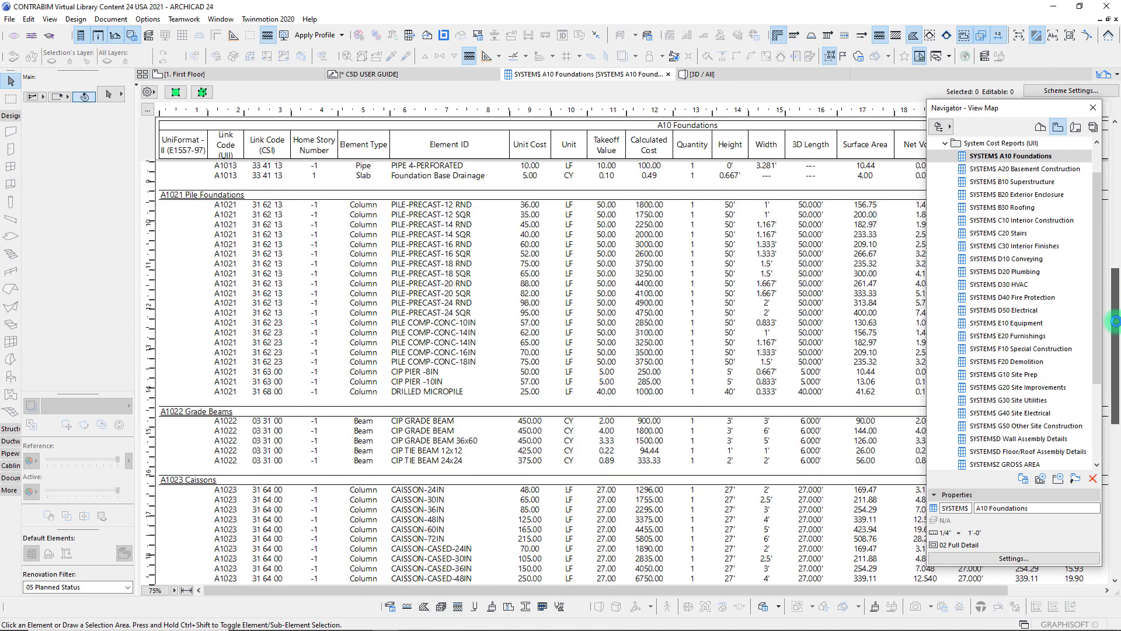
scroll(1116, 320, down, 6)
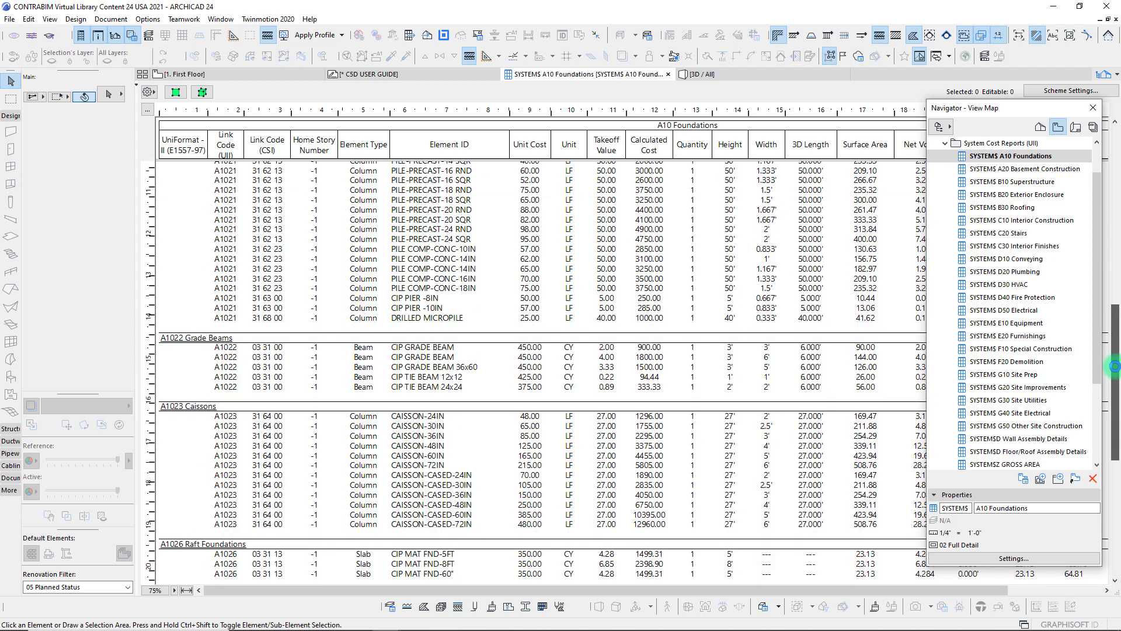
scroll(1115, 375, down, 12)
drag(1115, 386, 1116, 468)
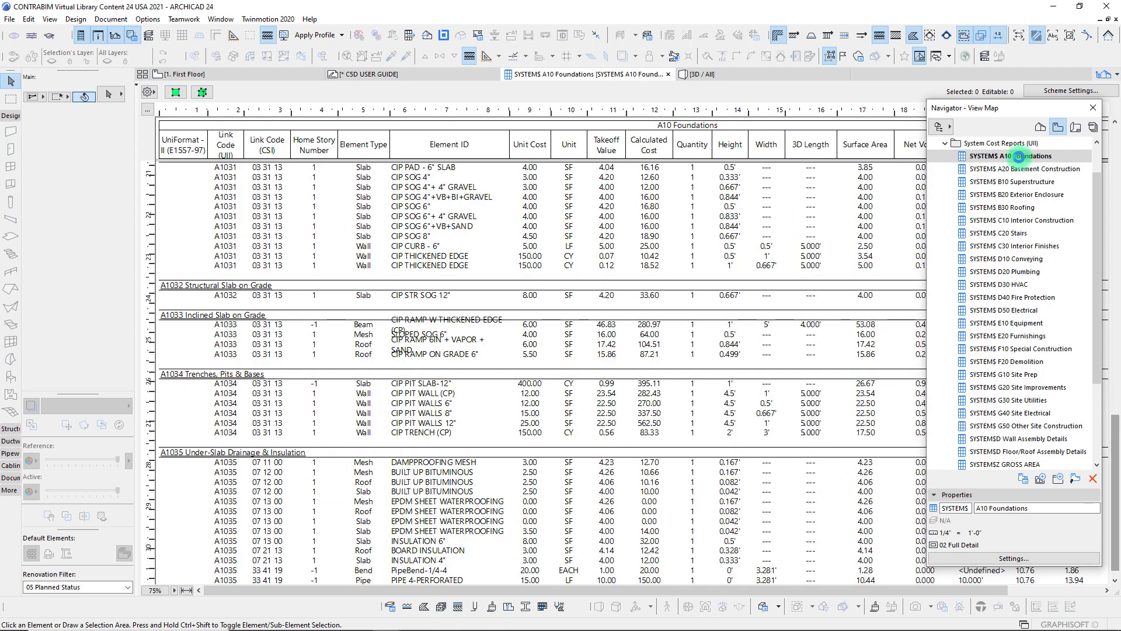
click(991, 183)
double_click(989, 186)
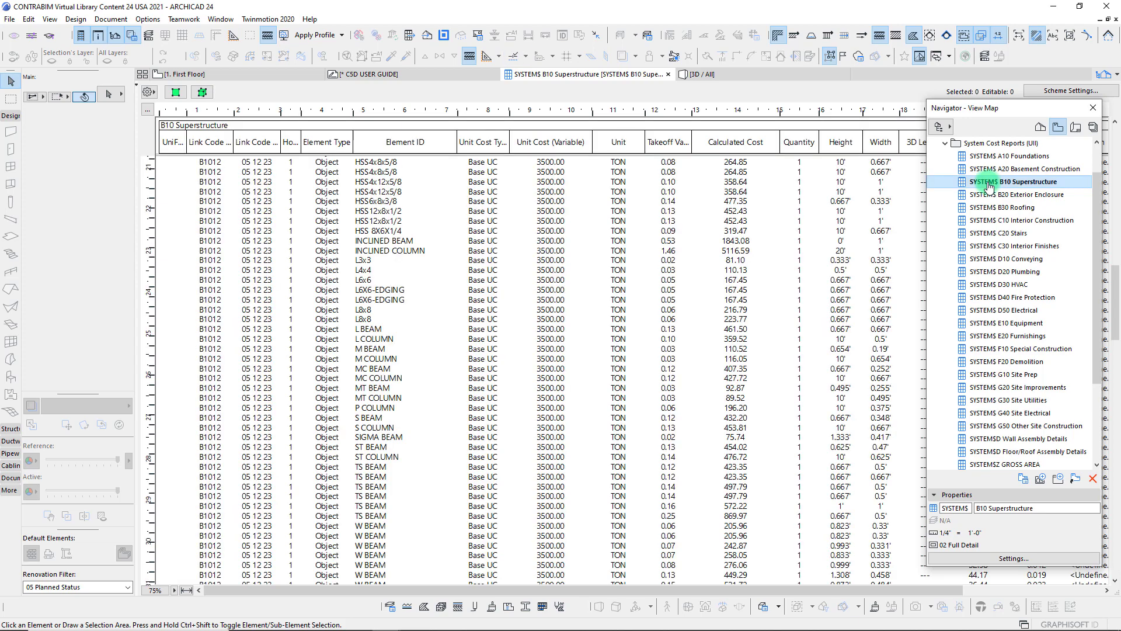
Open the SYSTEMS B20 Exterior Enclosure schedule from the Navigator
drag(1117, 285, 1116, 461)
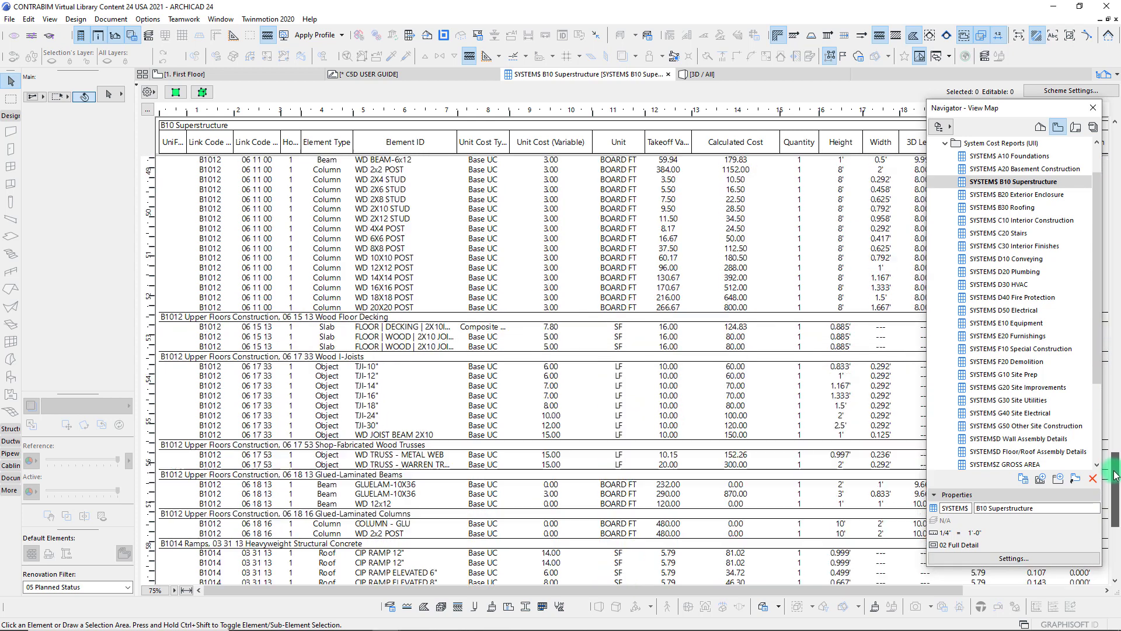
click(1011, 198)
double_click(1010, 200)
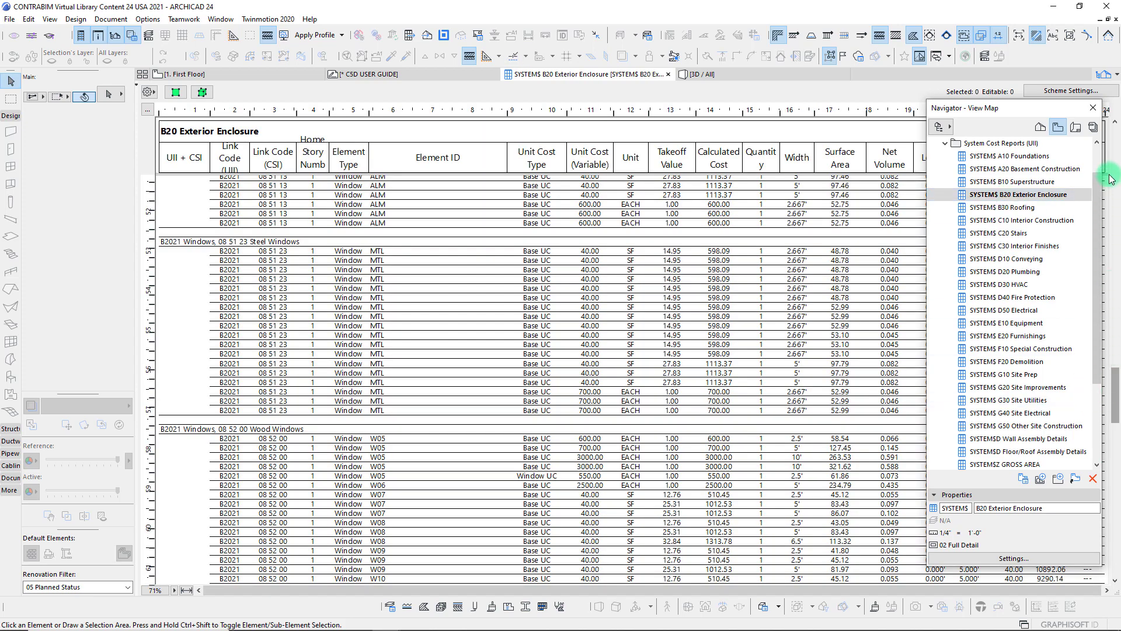
Scroll the B20 wall costs, then open the SYSTEMS C10 Interior Construction schedule
click(1115, 140)
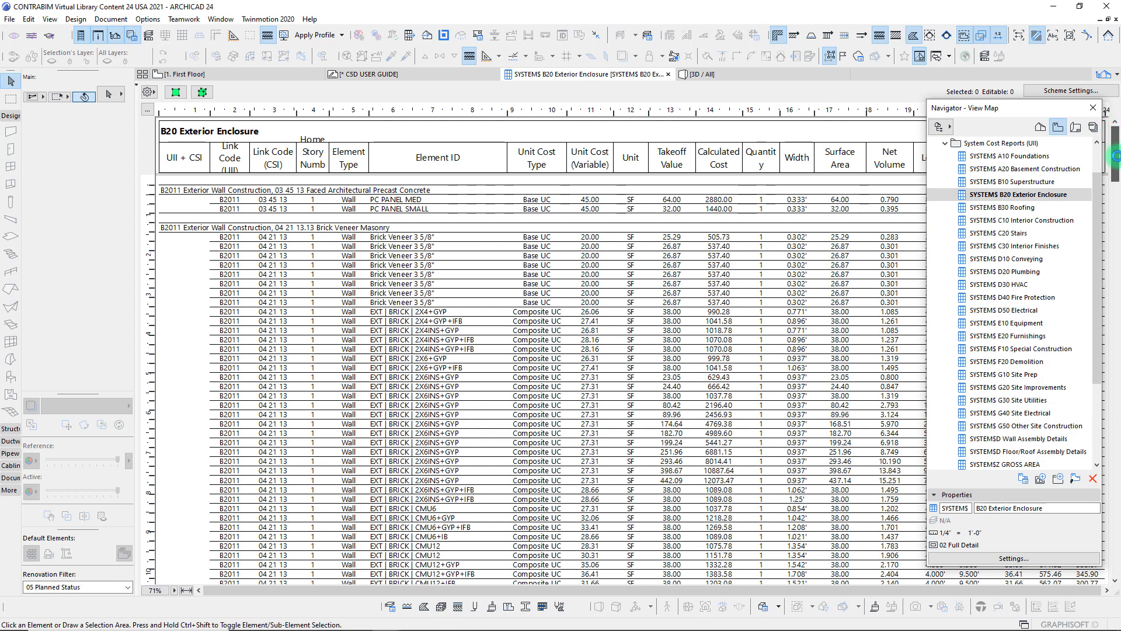
drag(1116, 156, 1116, 269)
double_click(1015, 220)
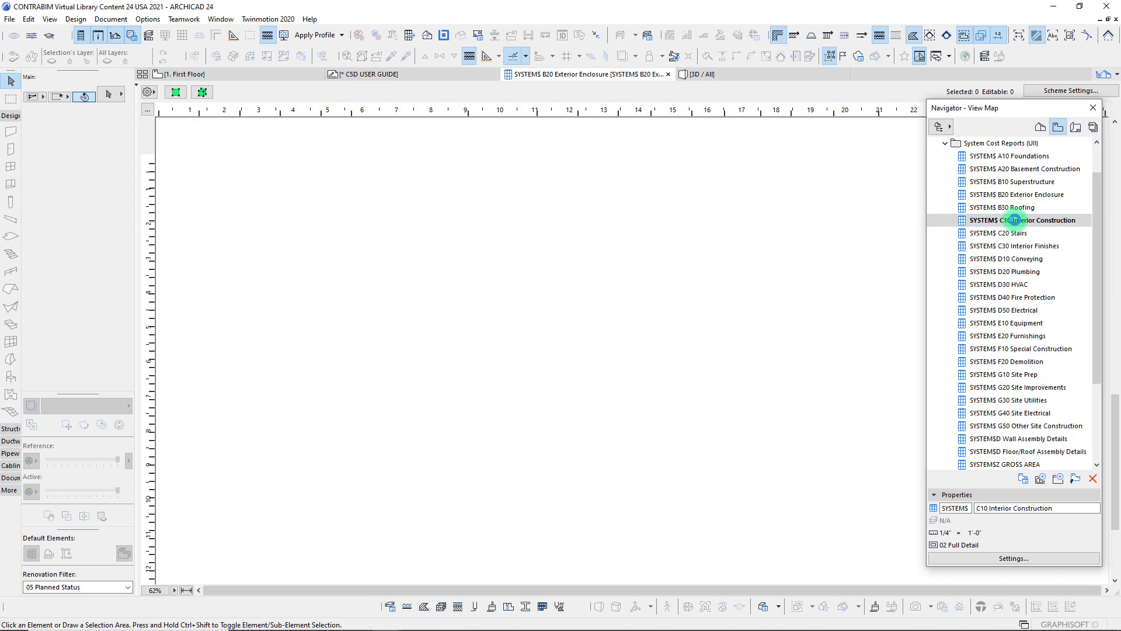
drag(1116, 411, 1117, 133)
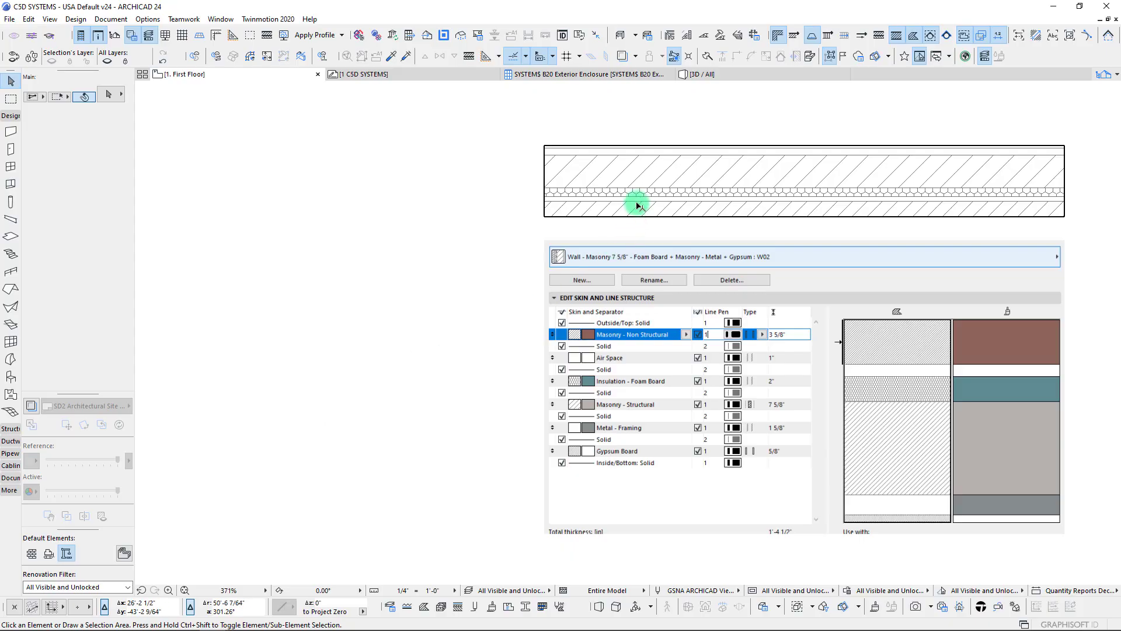
Select the exterior masonry wall and review its Quantity Takeoff Length, Area, Volume and Height
click(638, 204)
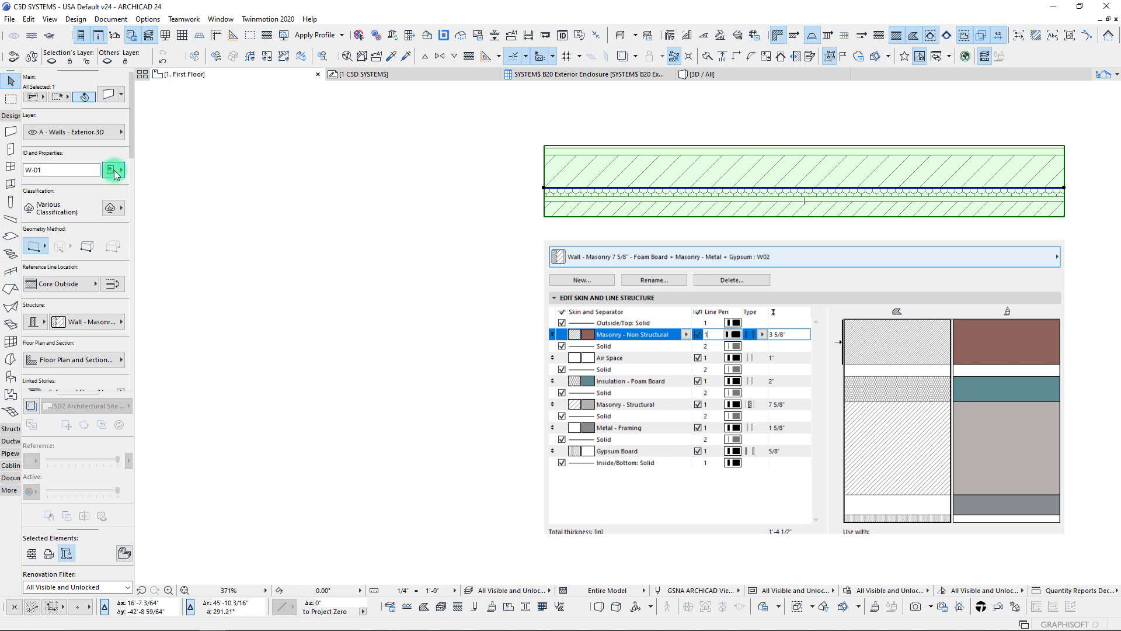
click(113, 170)
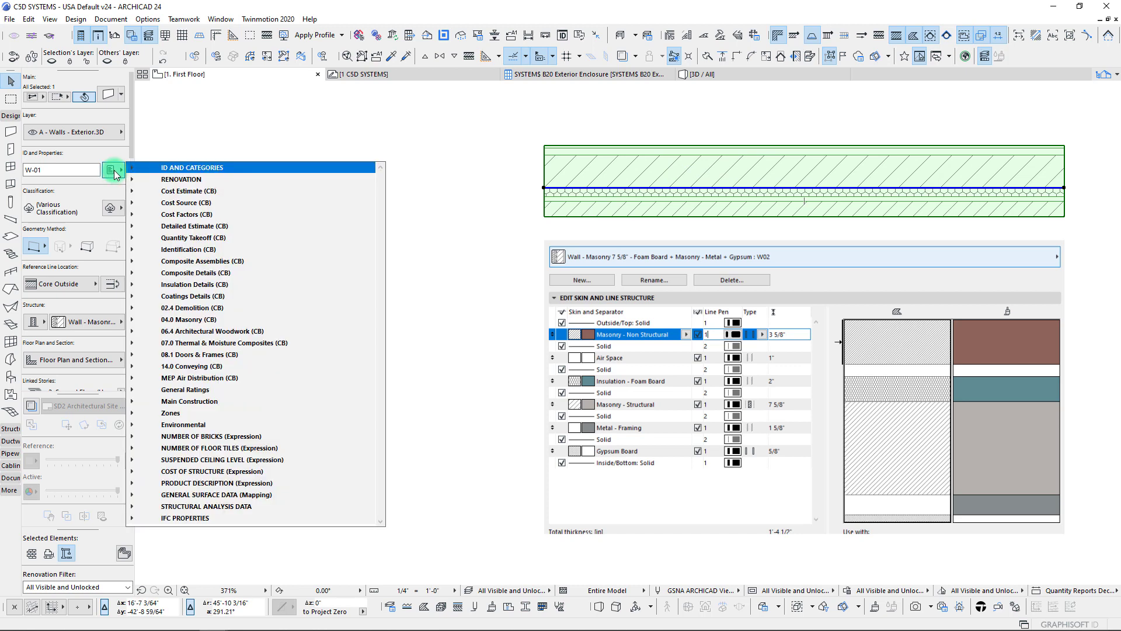
click(132, 239)
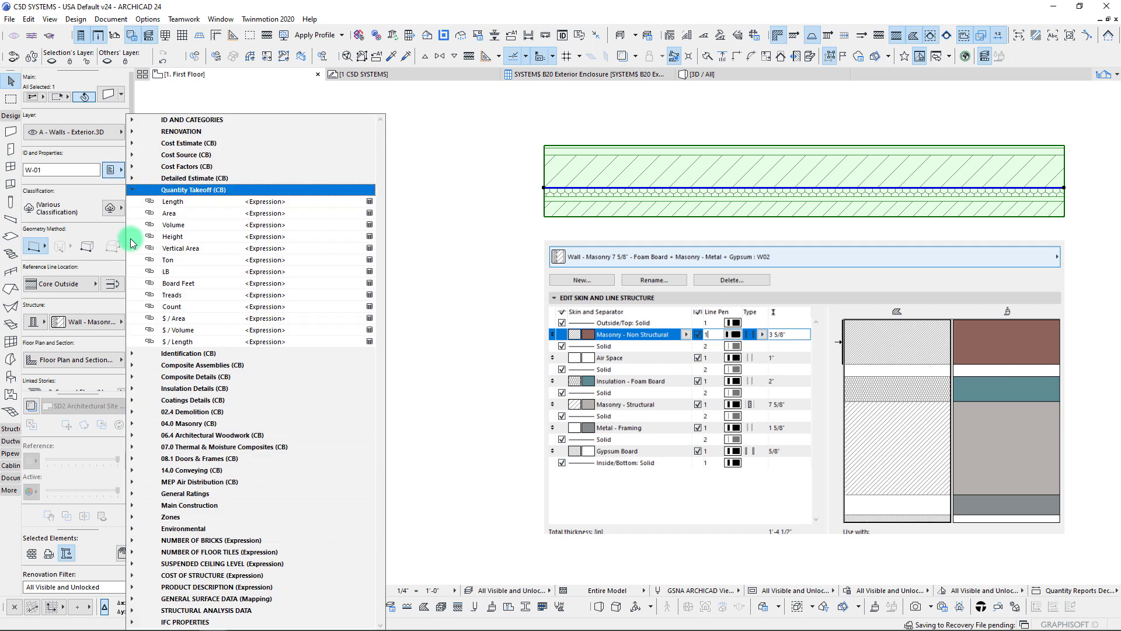
click(369, 202)
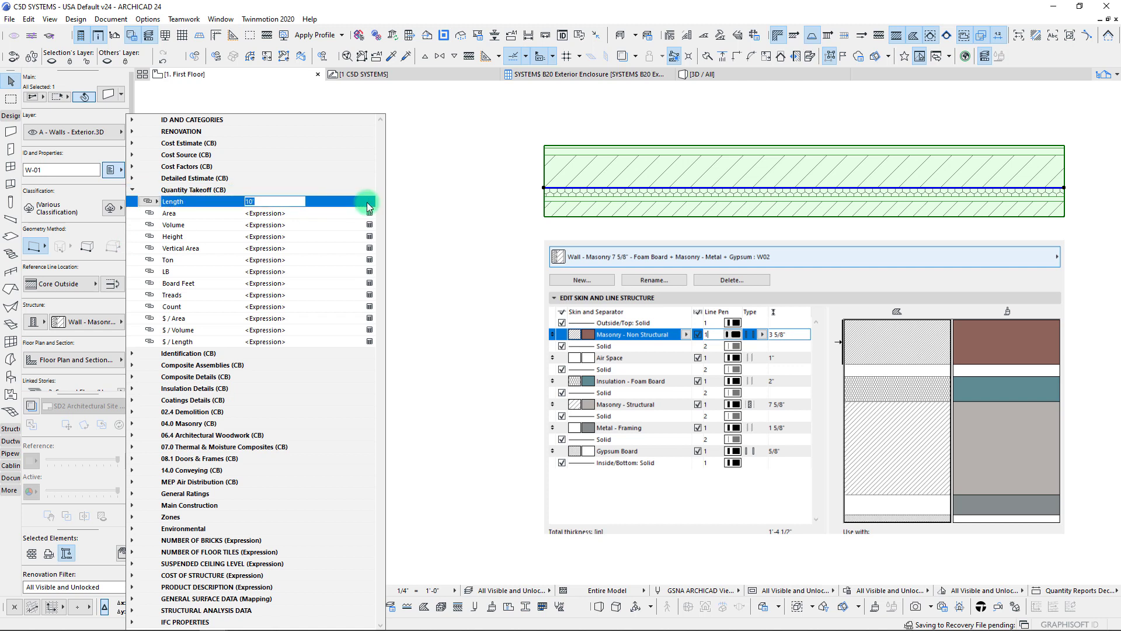
click(371, 214)
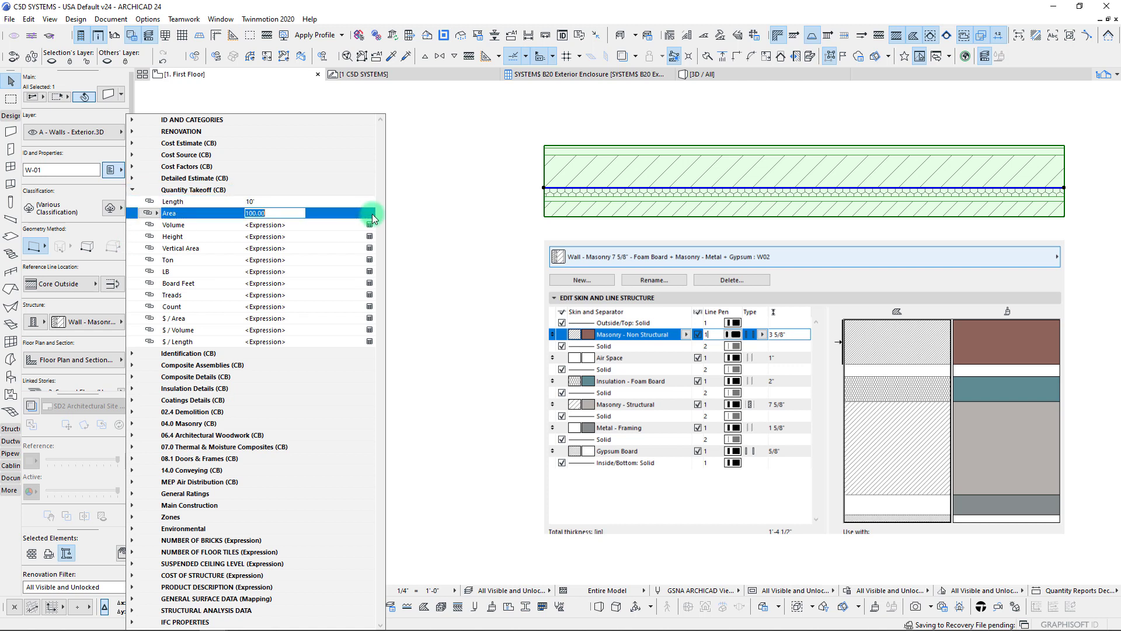
click(370, 225)
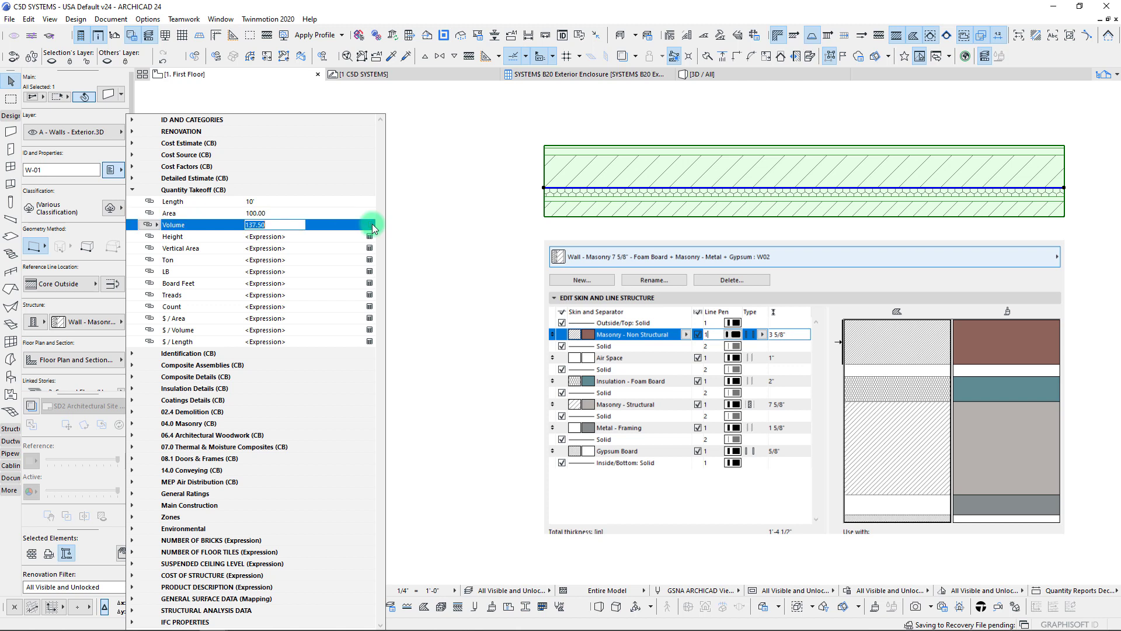
click(370, 237)
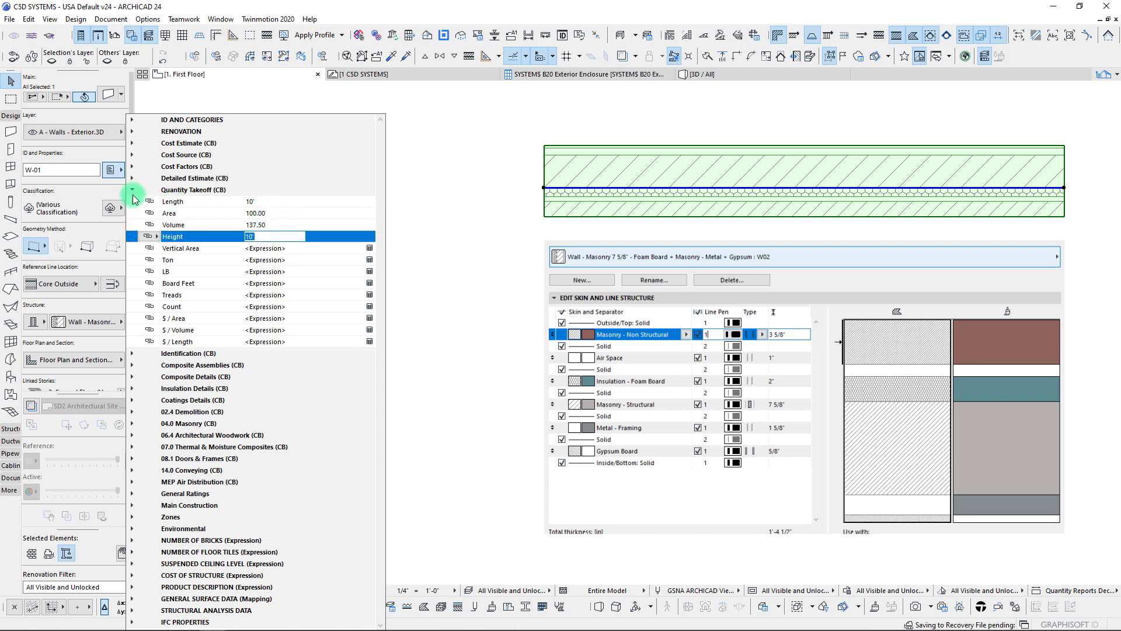
Review the wall's Cost Estimate: Takeoff Value, Unit Cost and Calculated Cost of 4000.00
click(139, 143)
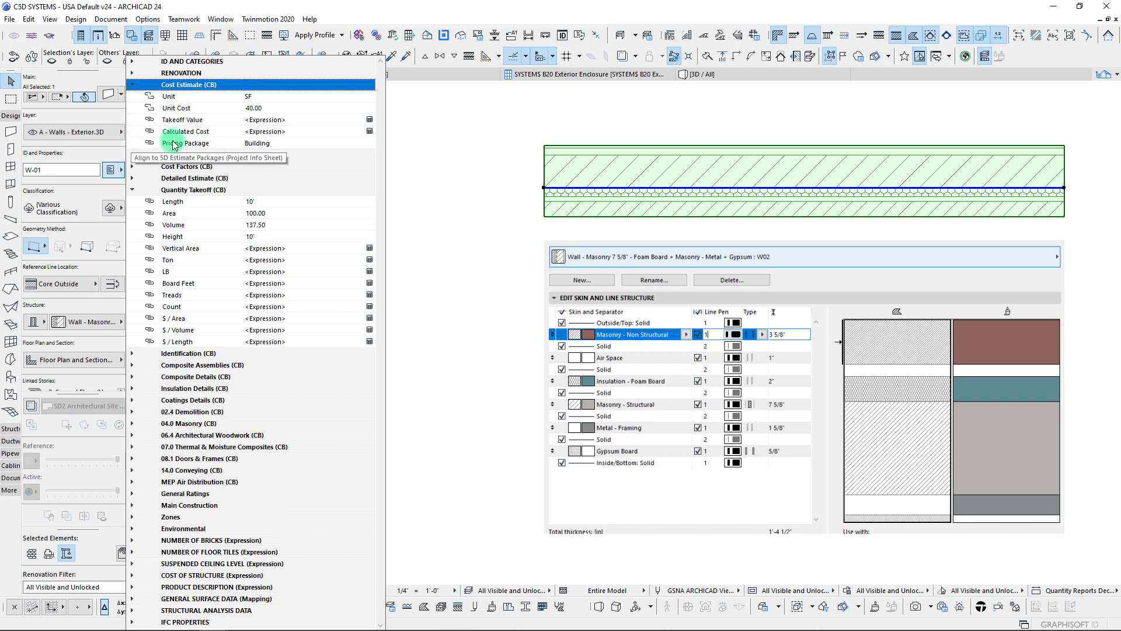
click(369, 121)
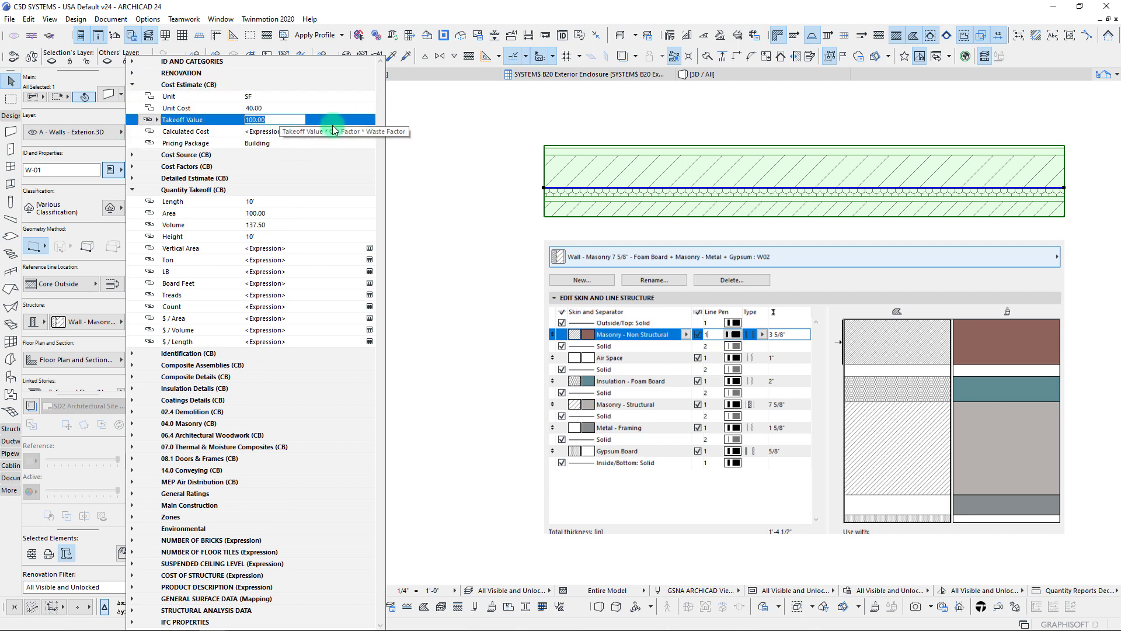
click(369, 134)
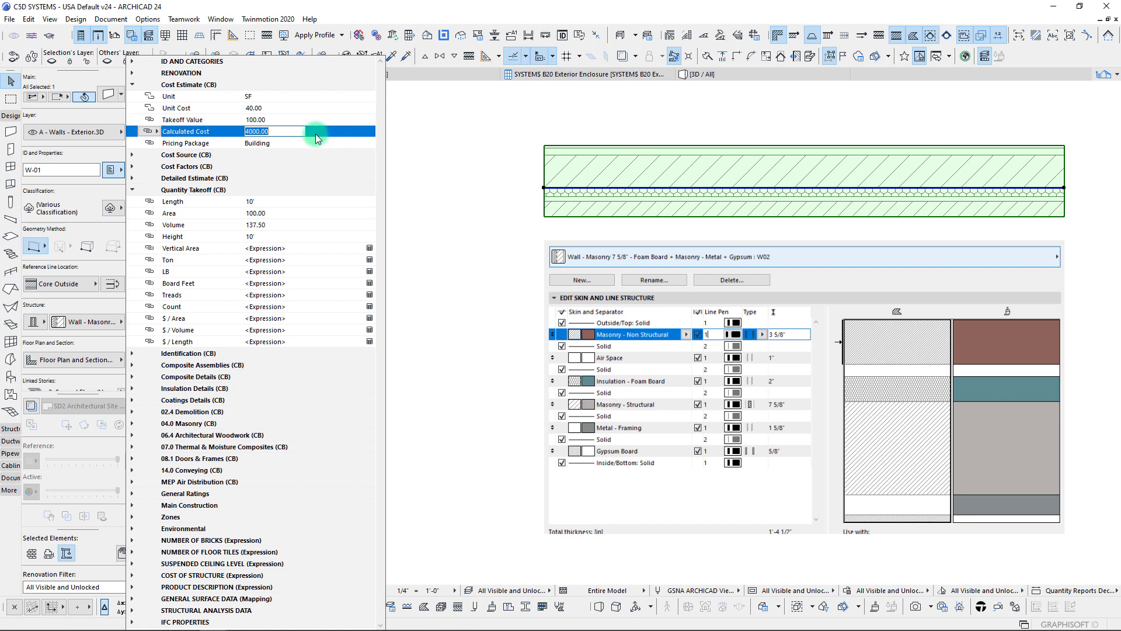
click(277, 109)
click(281, 120)
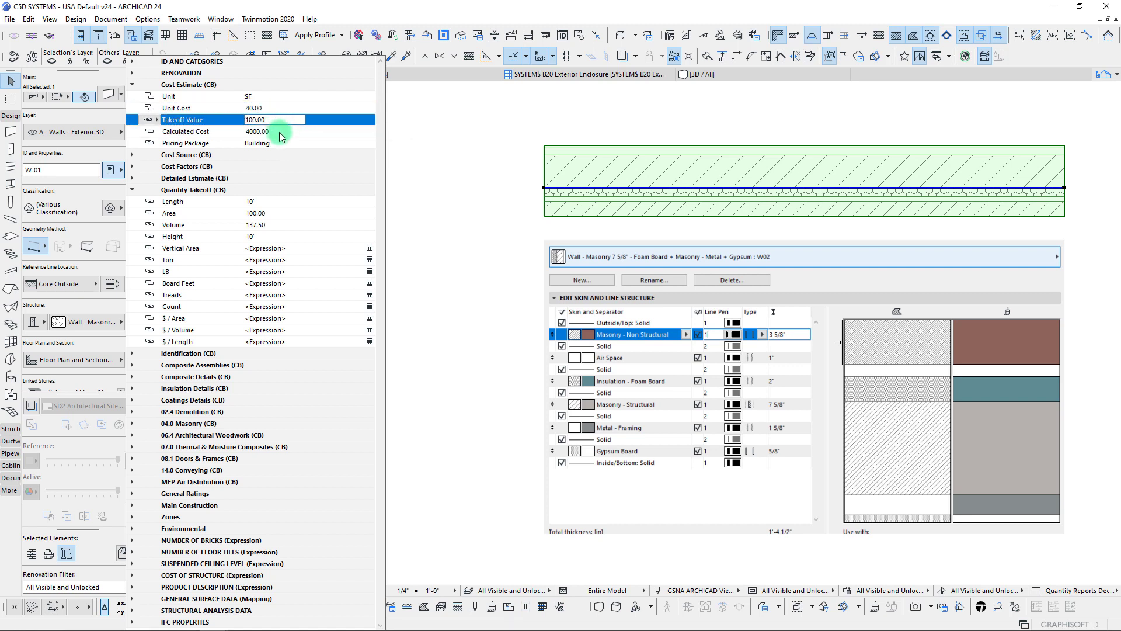
click(281, 134)
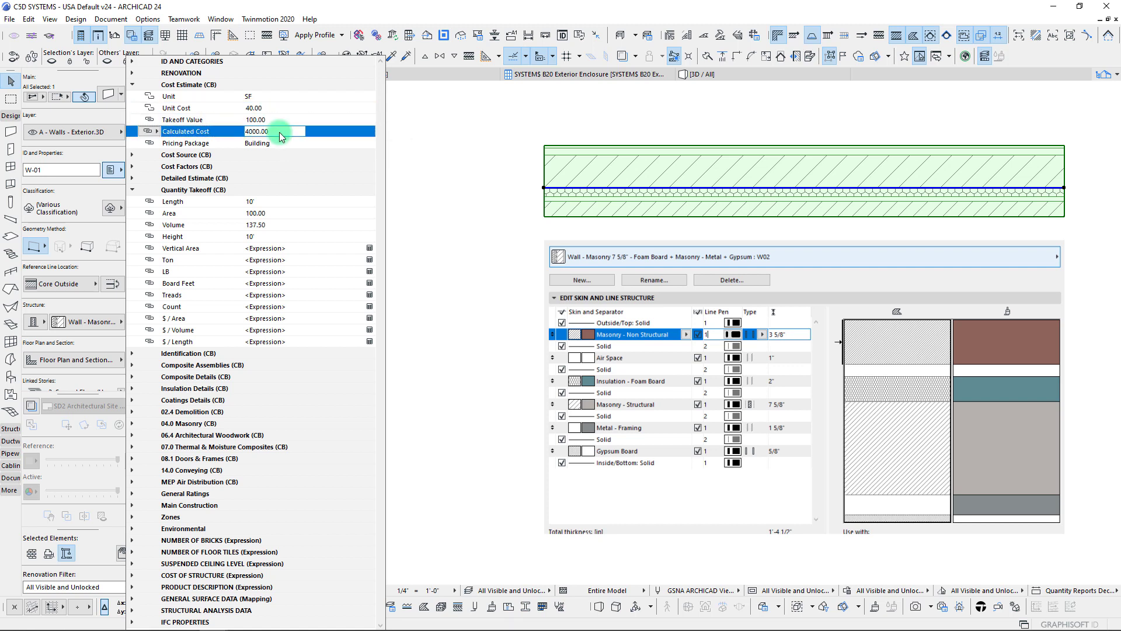
click(134, 195)
click(134, 192)
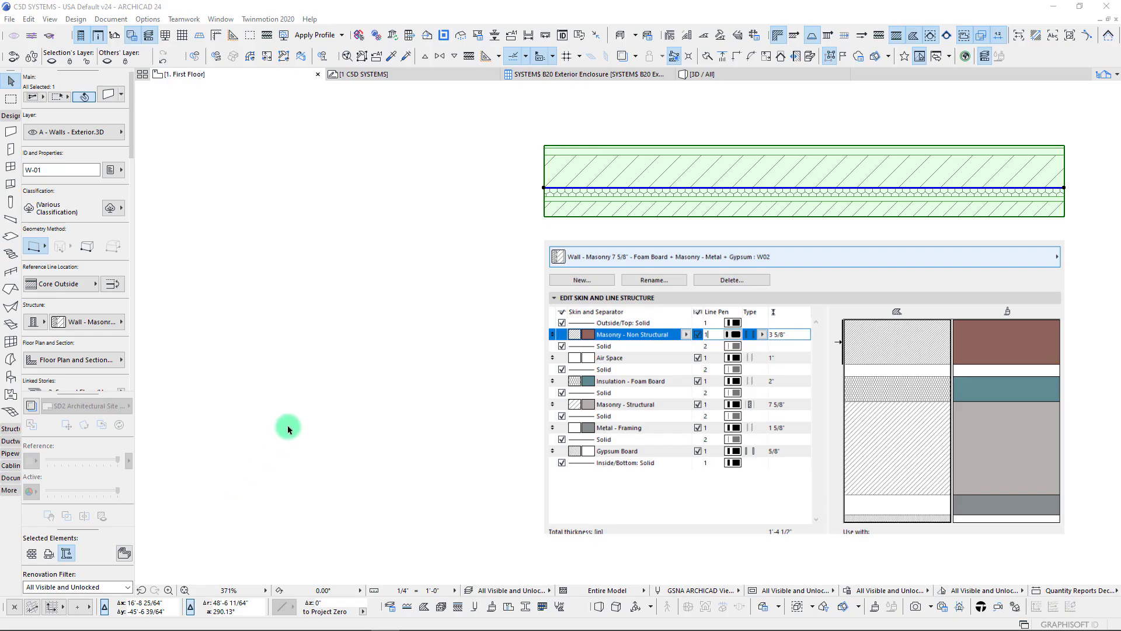
Set the Quantity Factor to 1.10, raising the Takeoff Value from 100.00 to 110.00
click(112, 171)
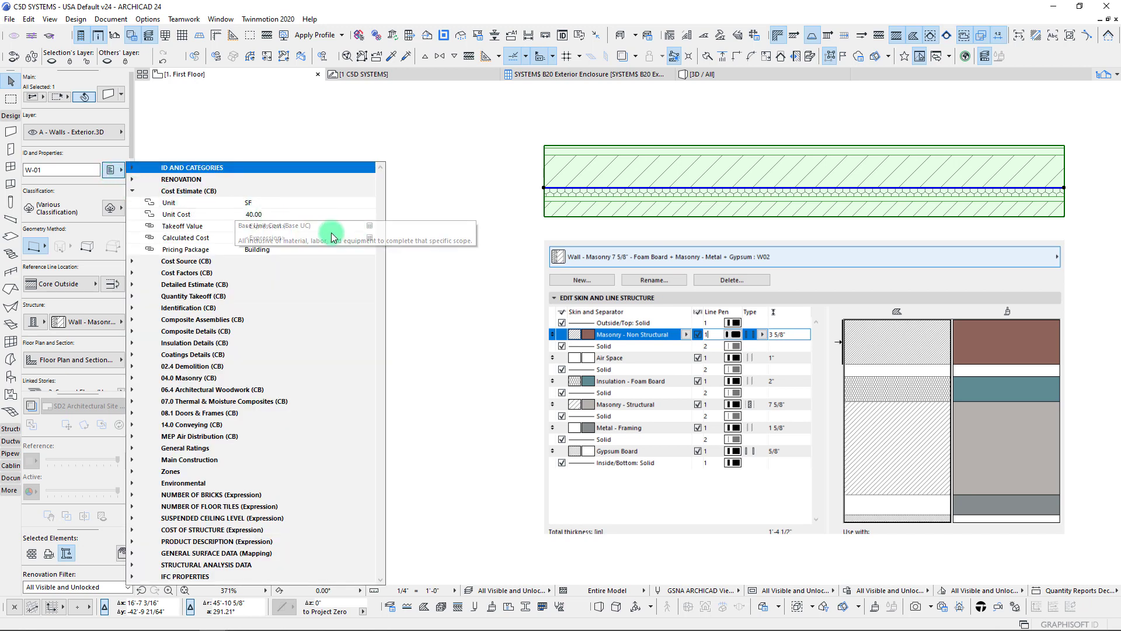
click(369, 229)
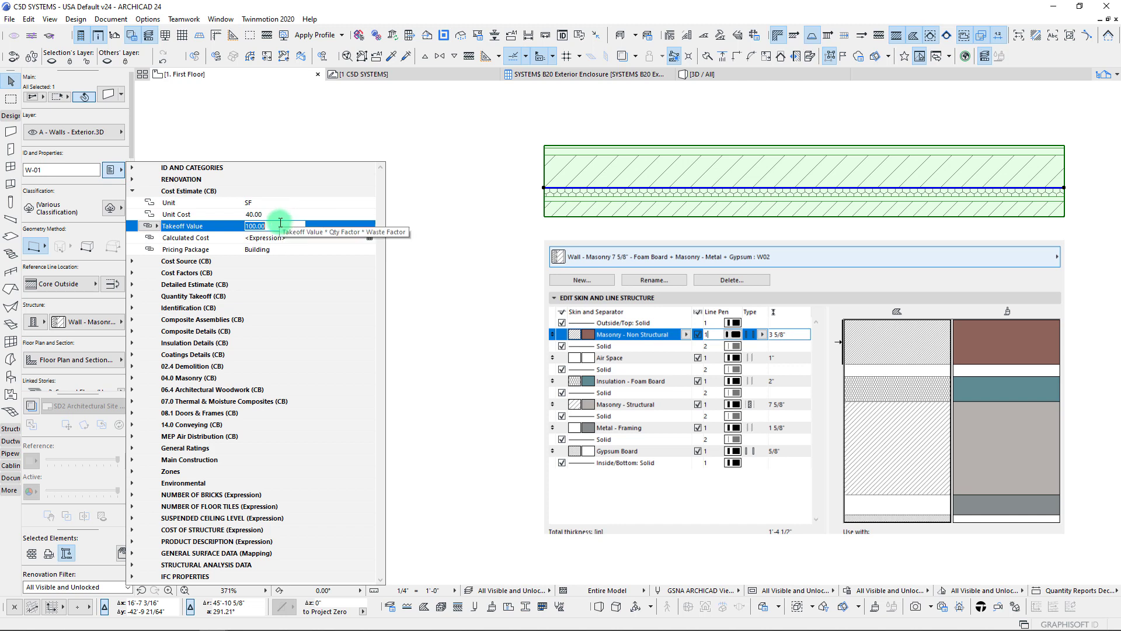
click(132, 273)
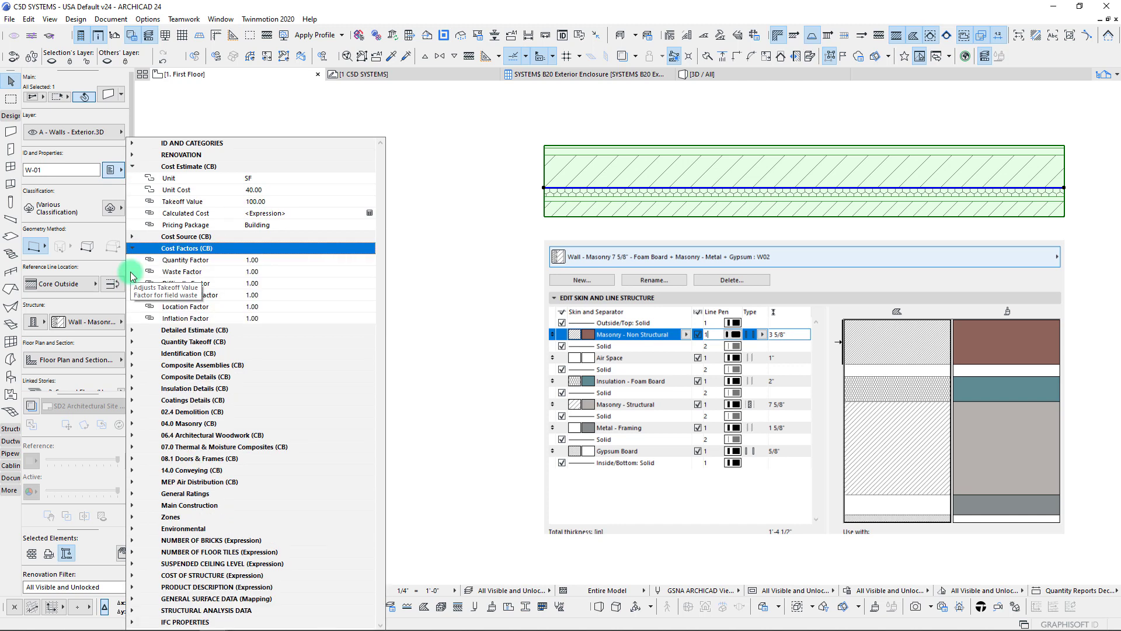
click(259, 261)
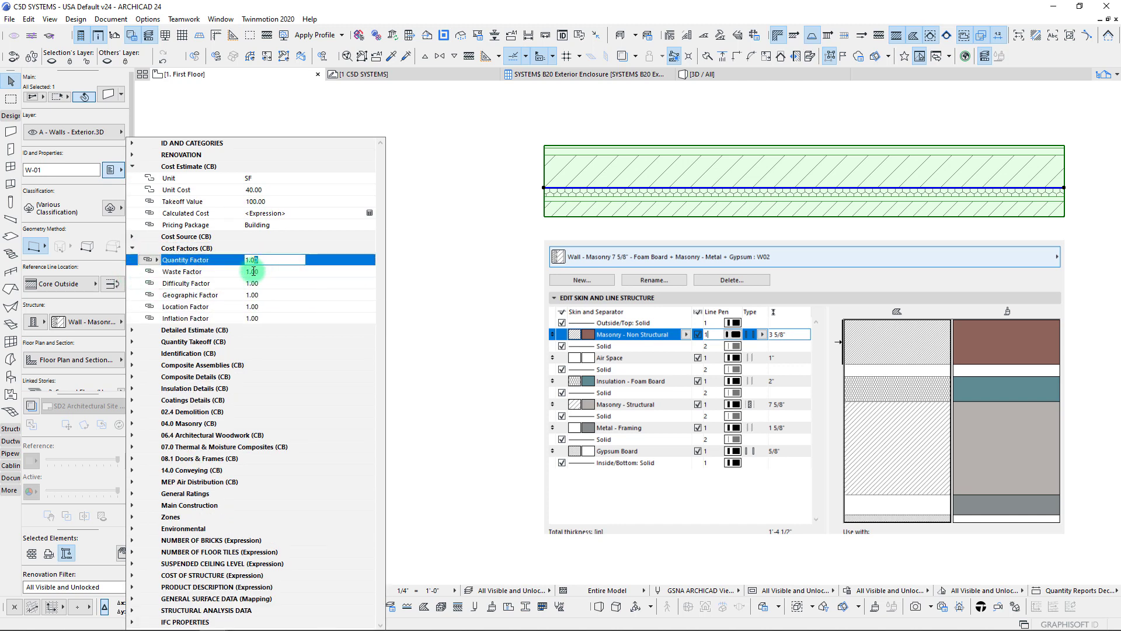
text(10)
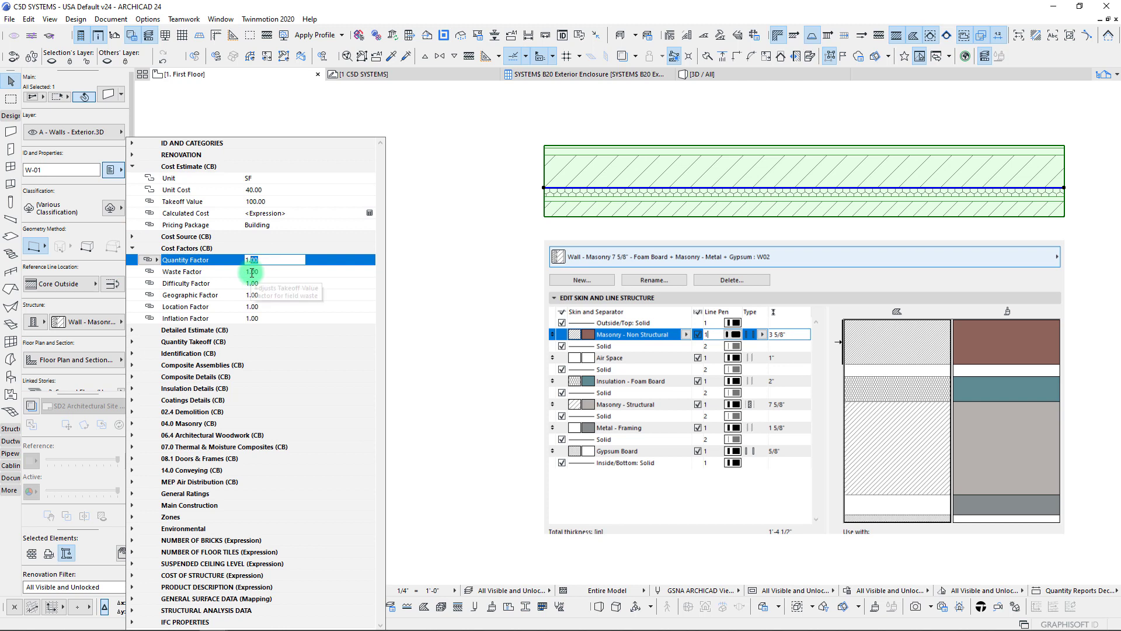
key(Return)
mouse_move(370, 203)
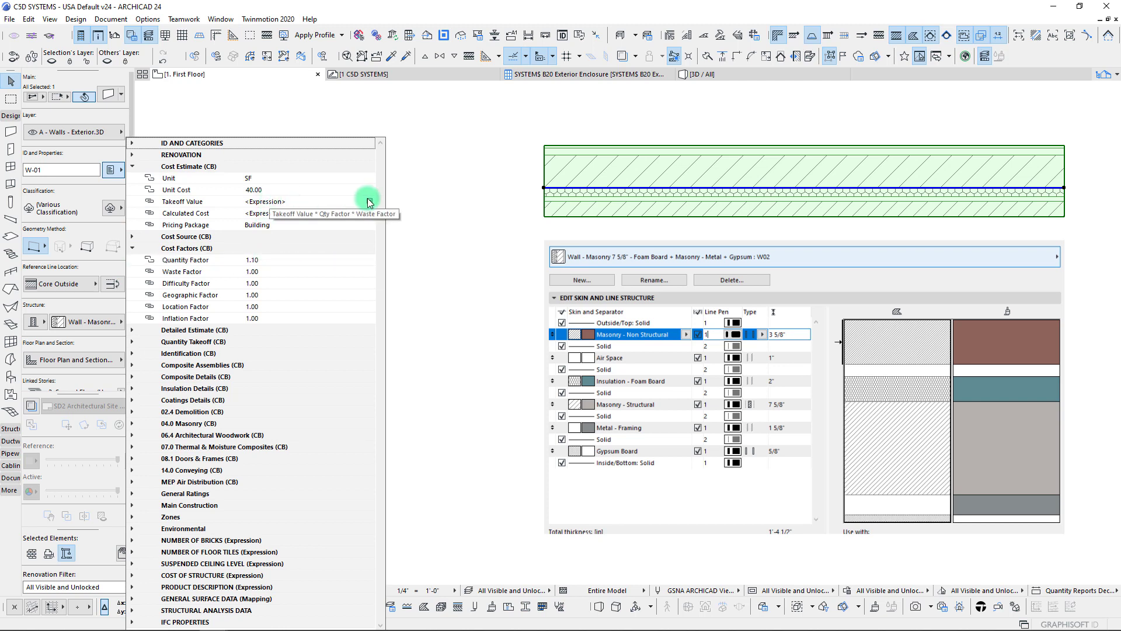
click(281, 202)
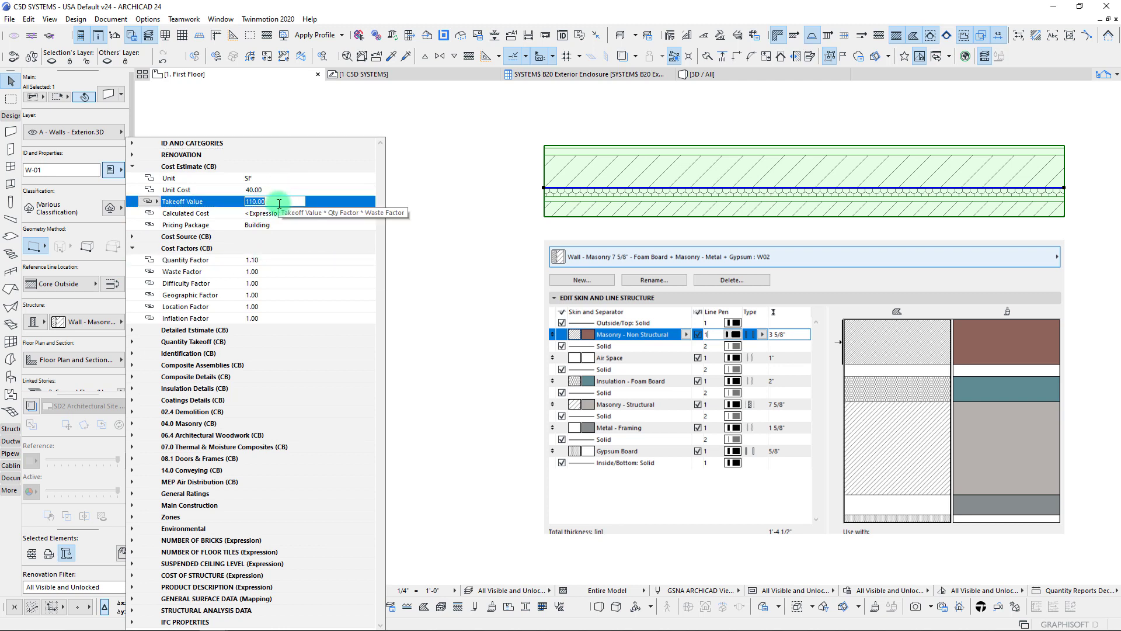
Trial a 1.10 Waste Factor (Takeoff Value 121.00), then reset Waste Factor to 1.00
click(260, 272)
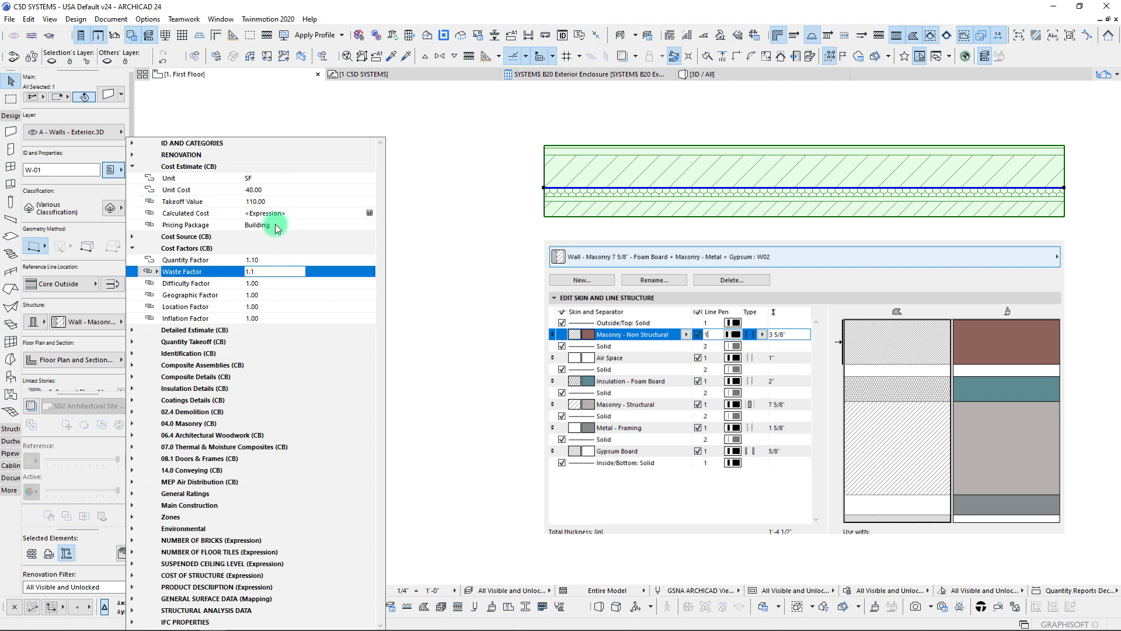
click(370, 202)
click(274, 202)
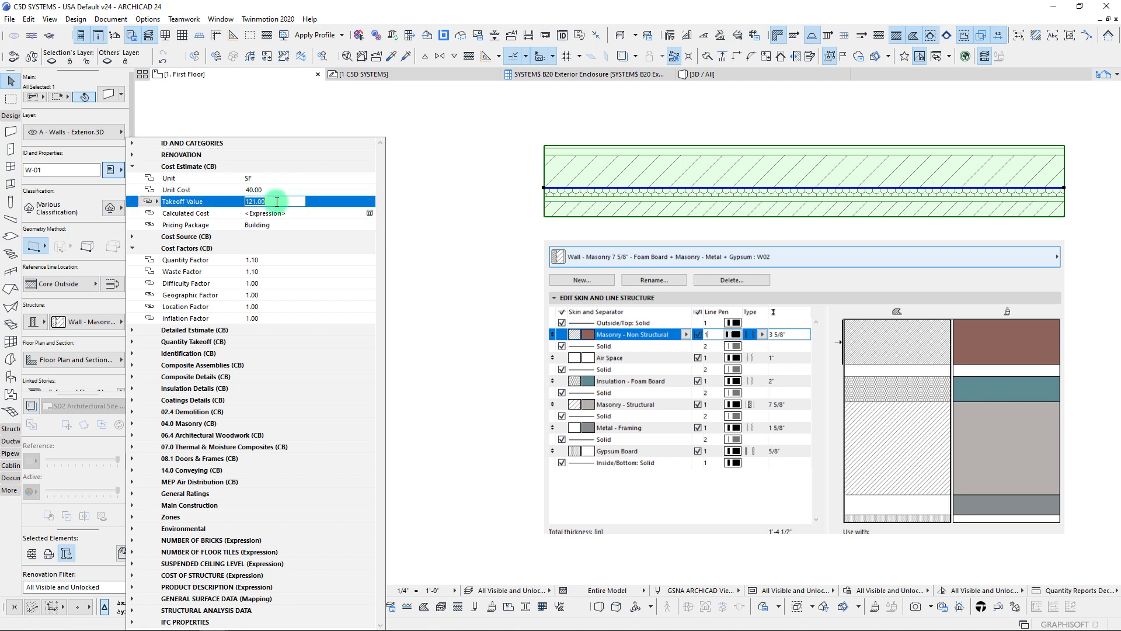
click(263, 272)
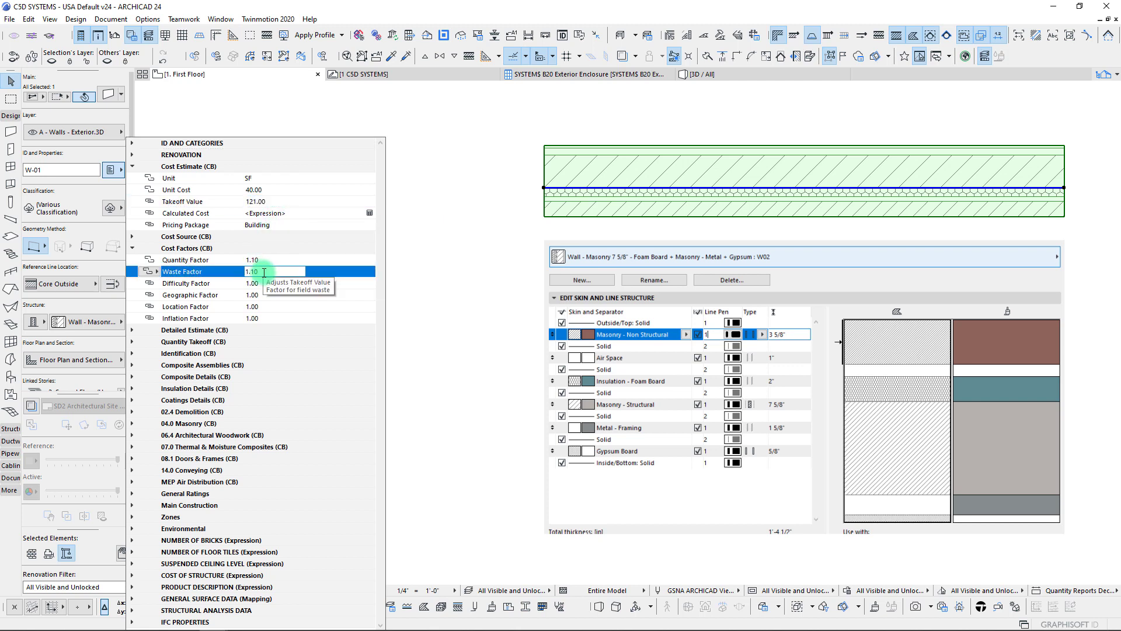
drag(258, 272, 237, 261)
text(1)
key(Return)
click(272, 260)
Reset the Quantity Factor to 1.00, restoring Takeoff Value 100.00 and Calculated Cost 4000.00
text(1)
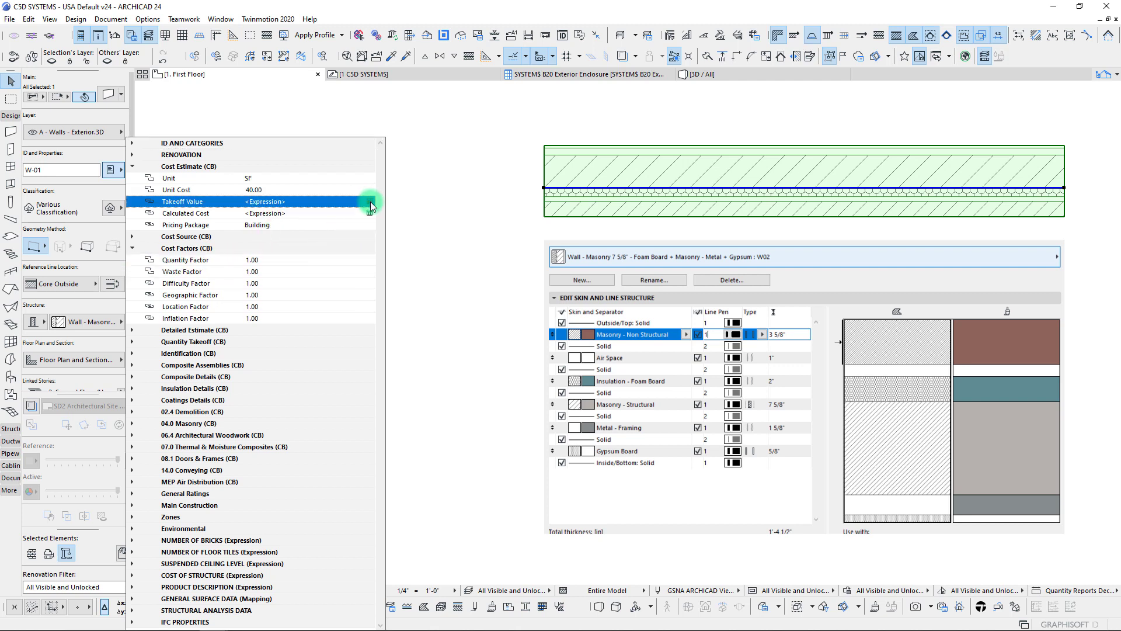
click(370, 202)
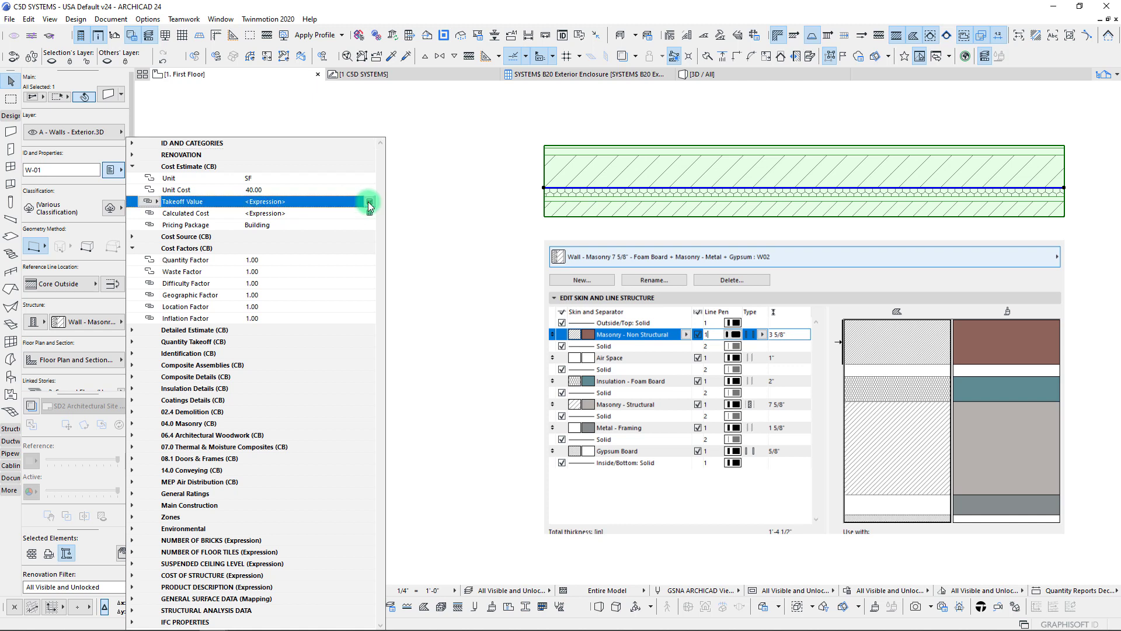
click(298, 216)
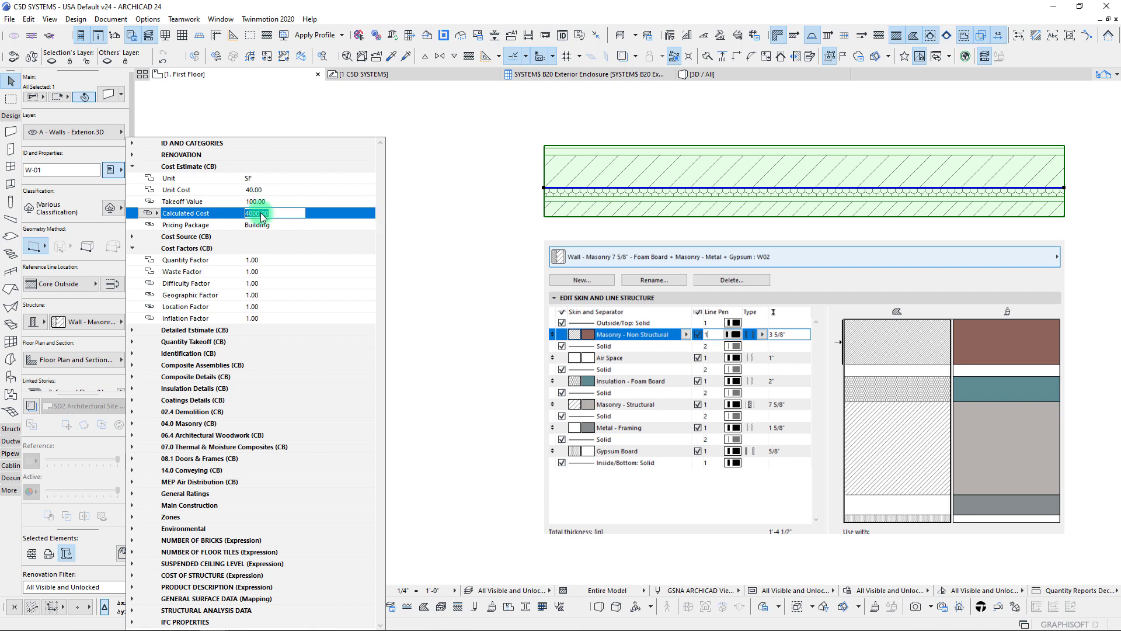
Set the Geographic Factor to 1.10, raising the Calculated Cost to 4400.00
mouse_move(281, 233)
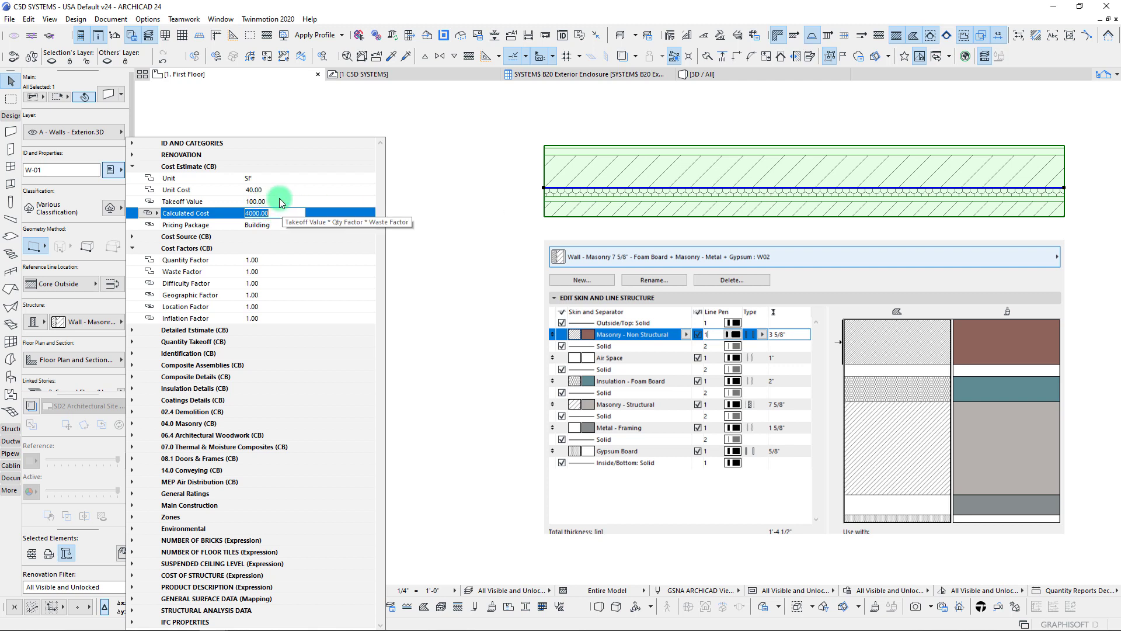
click(270, 295)
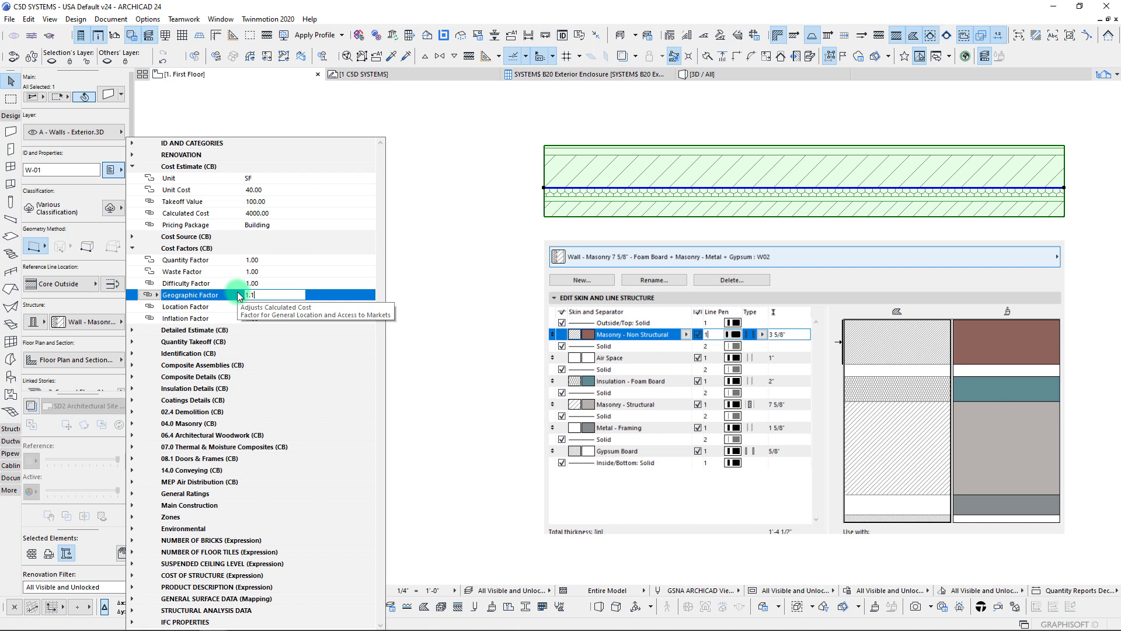
text(1.1)
key(Return)
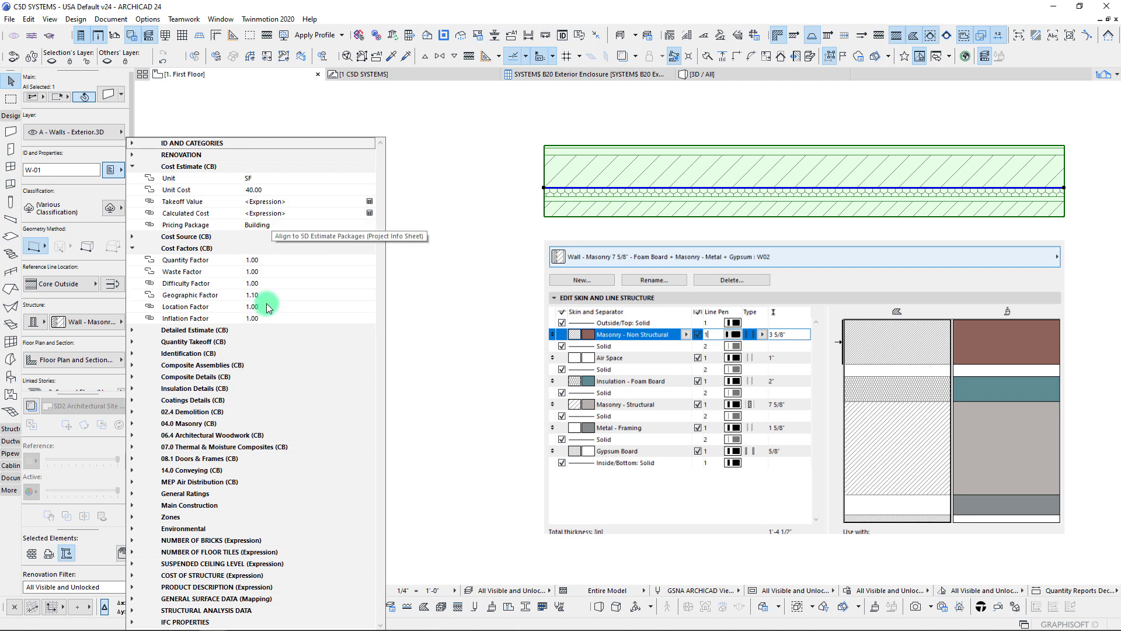
click(370, 202)
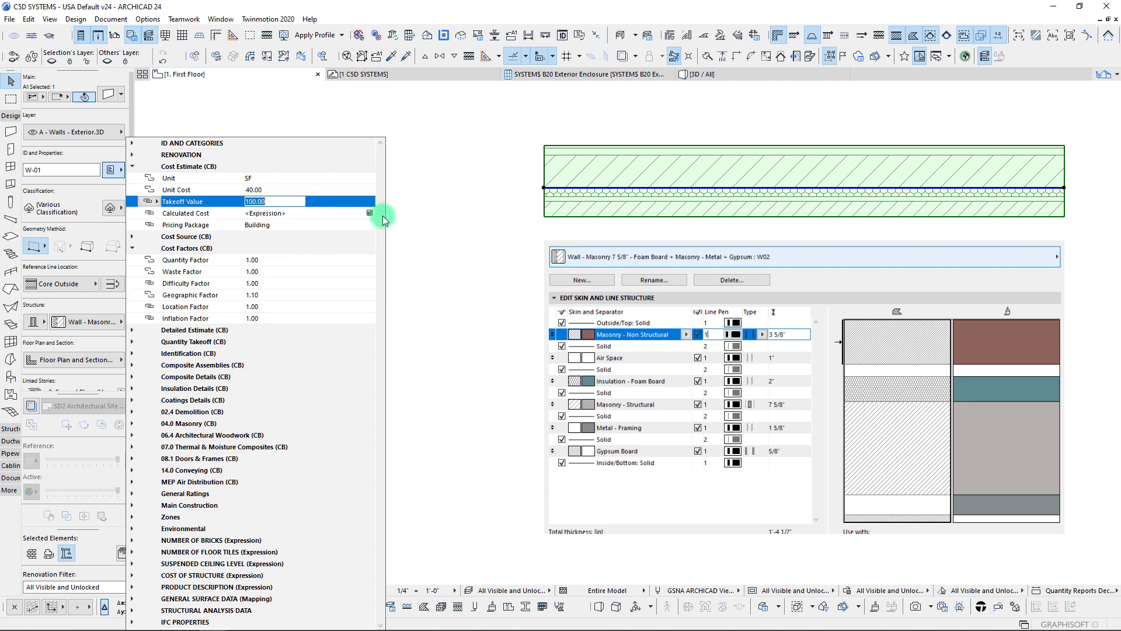
click(351, 216)
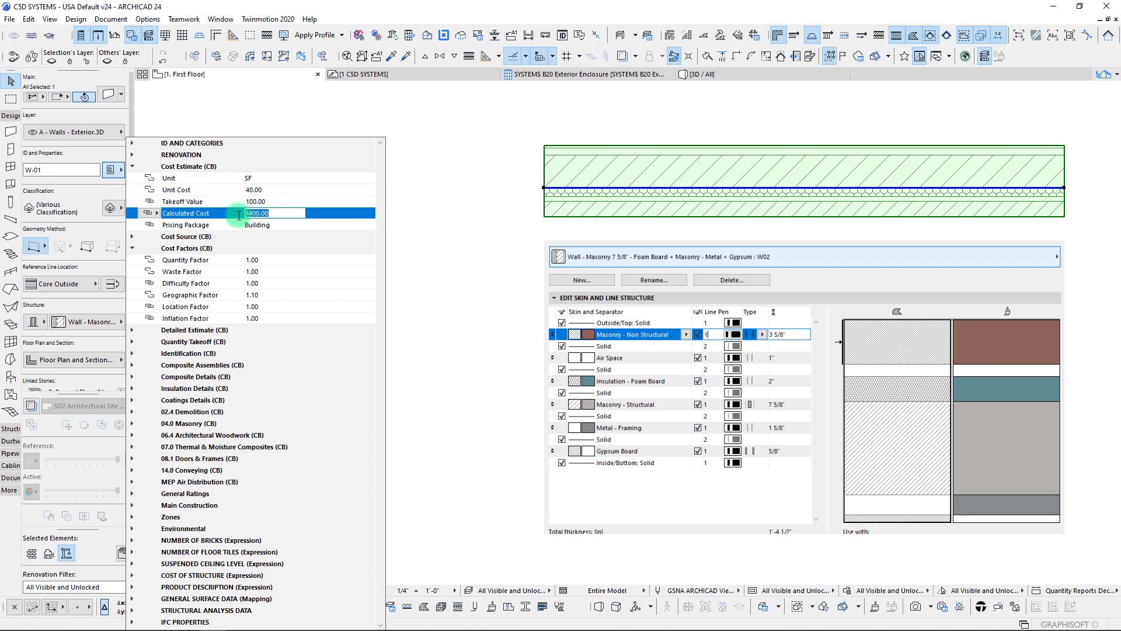
Set the Difficulty Factor to 1.05, giving a Calculated Cost of 4620.00, then select it for replacement
click(282, 295)
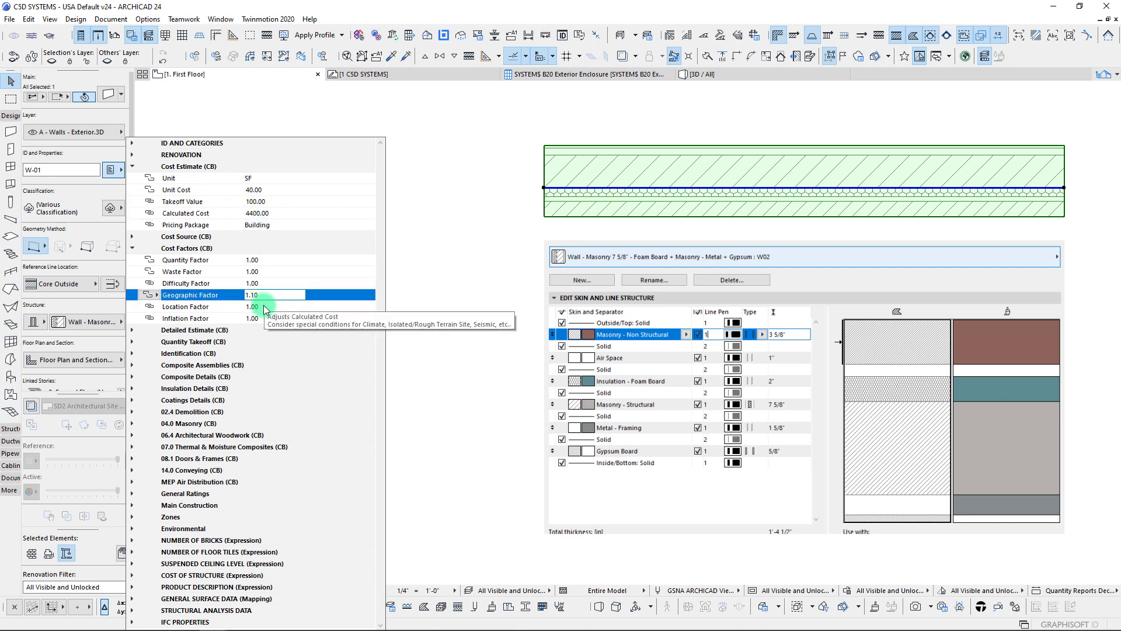
click(264, 283)
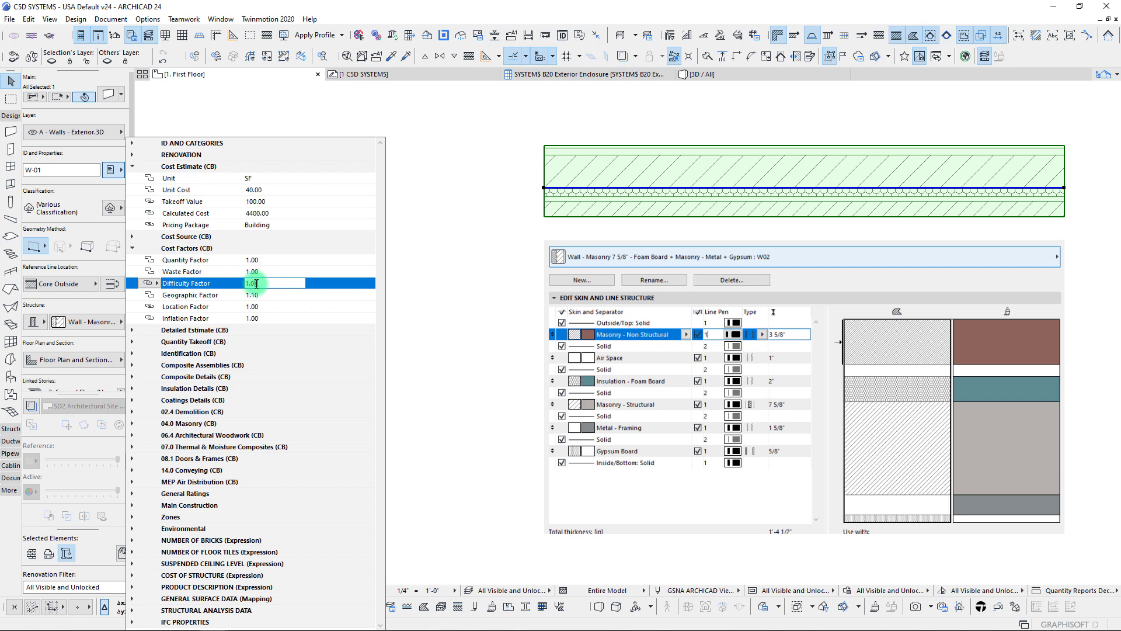
text(5)
key(Return)
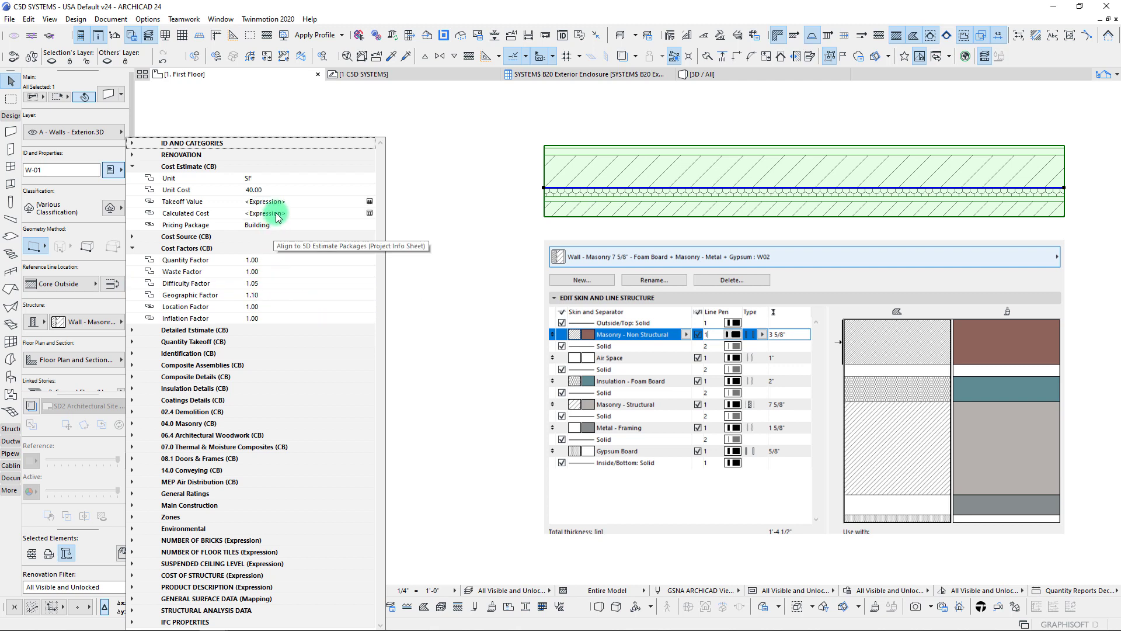
click(283, 214)
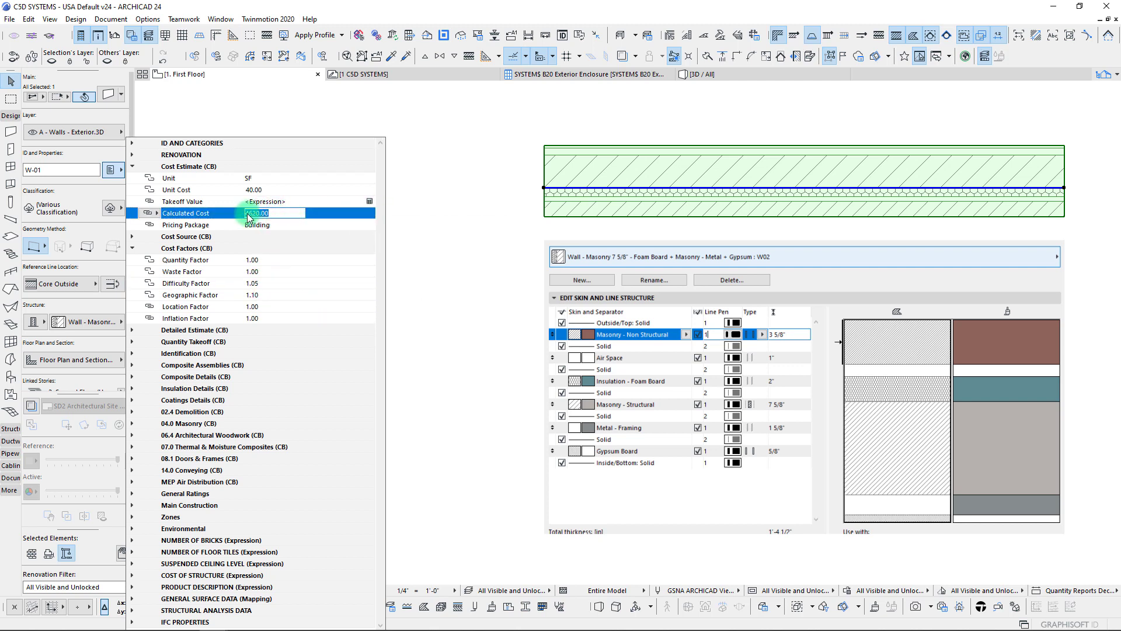
click(268, 285)
double_click(258, 285)
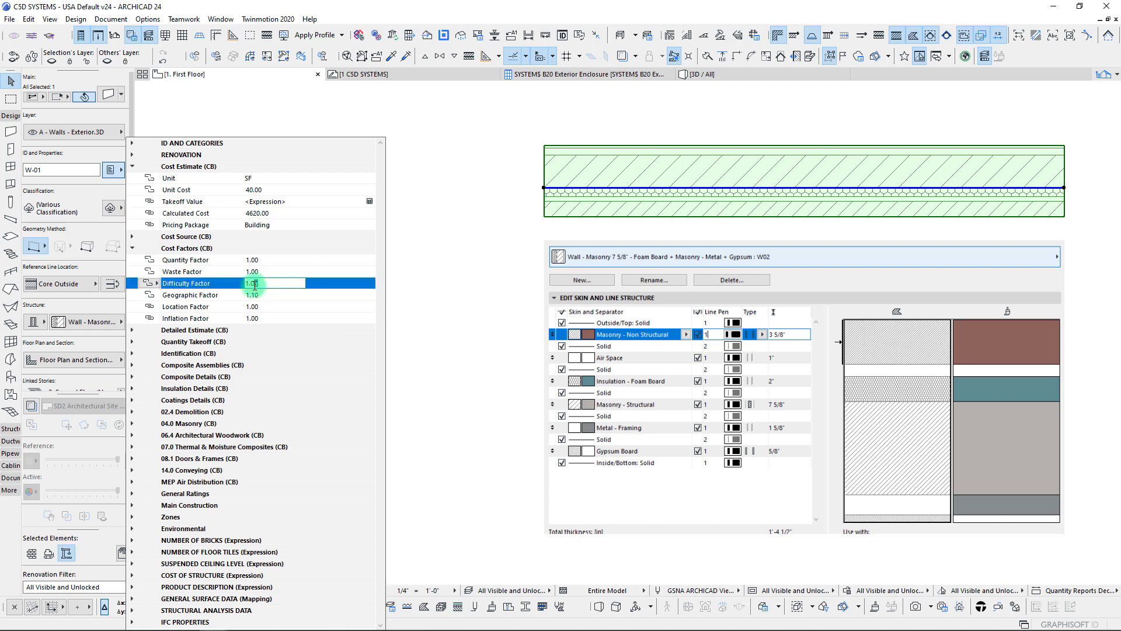
Return the Difficulty Factor to 1.00 and review the cost factors' value source options
text(0)
click(150, 286)
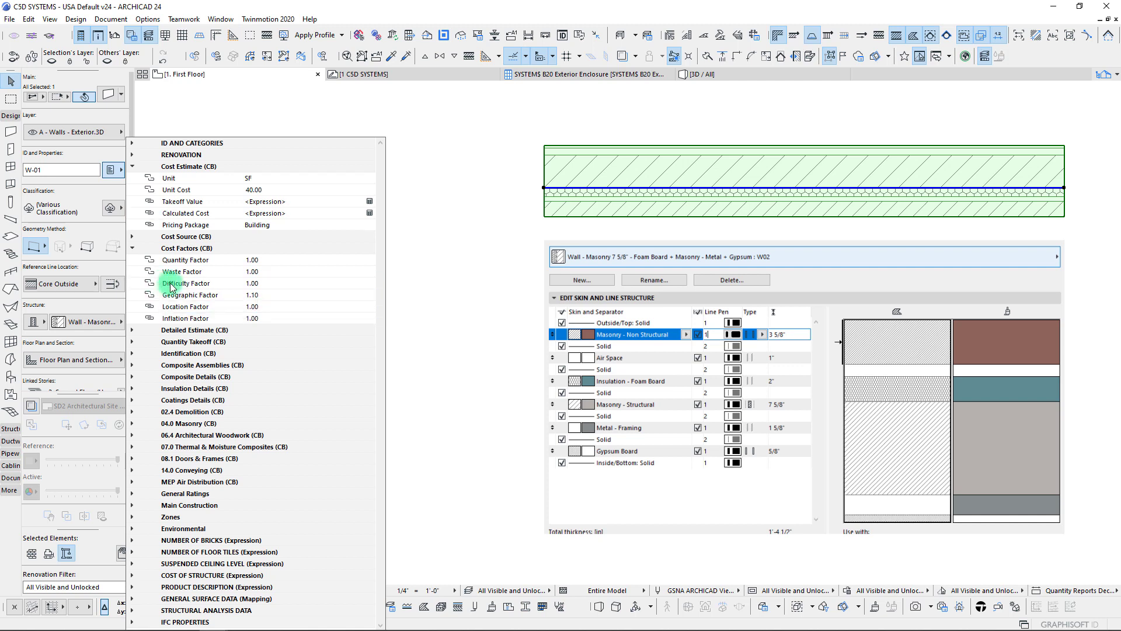
click(153, 289)
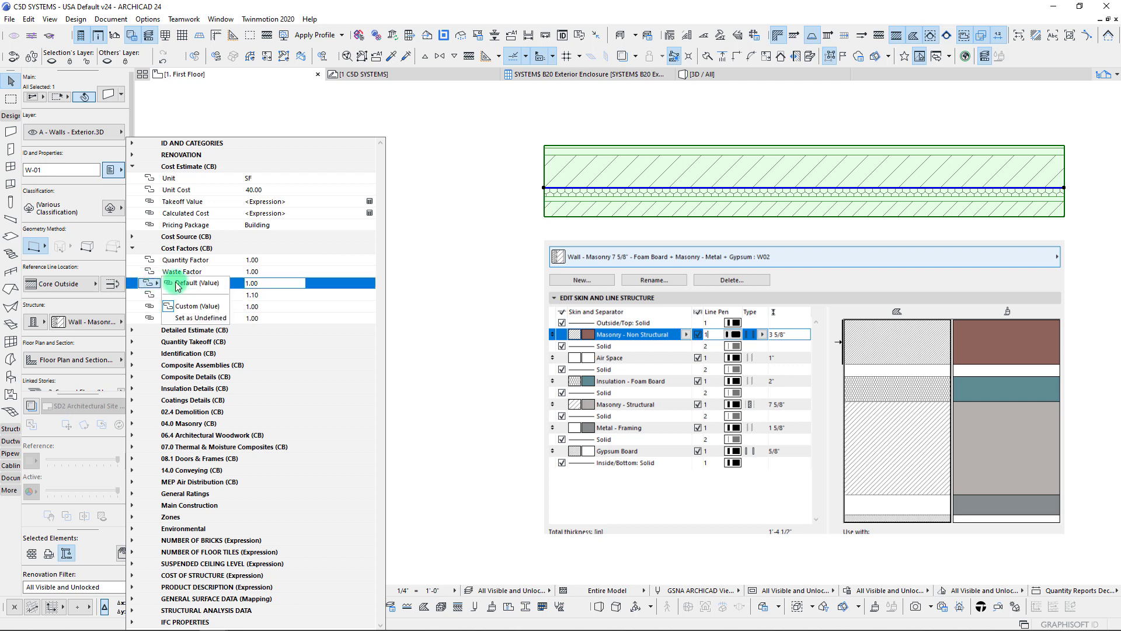
click(160, 291)
click(153, 284)
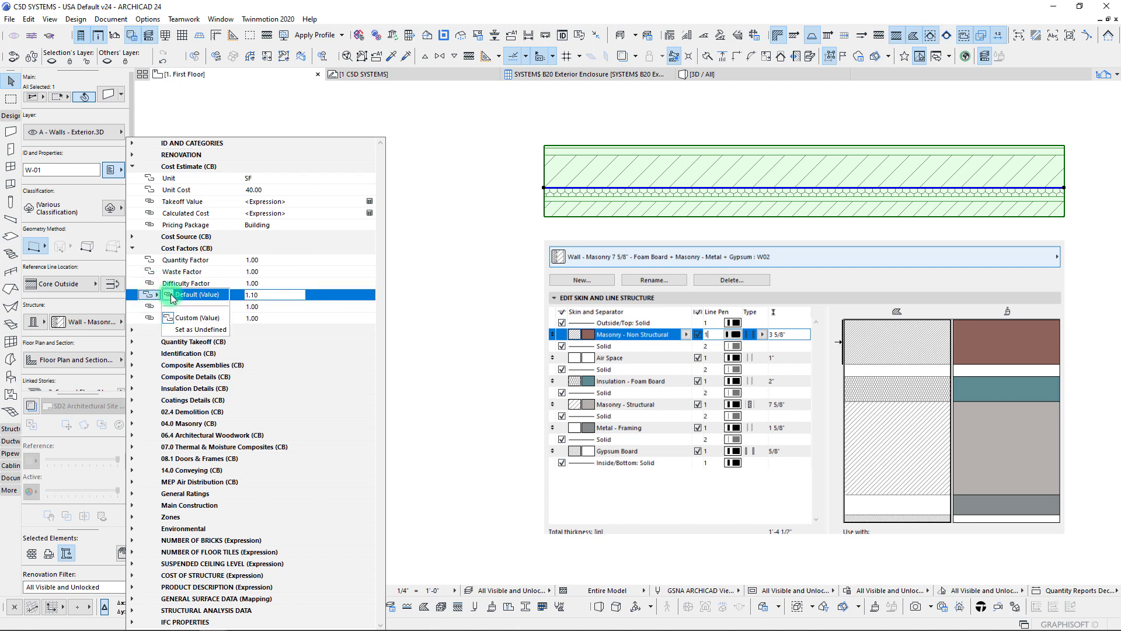
click(153, 283)
click(151, 271)
click(150, 270)
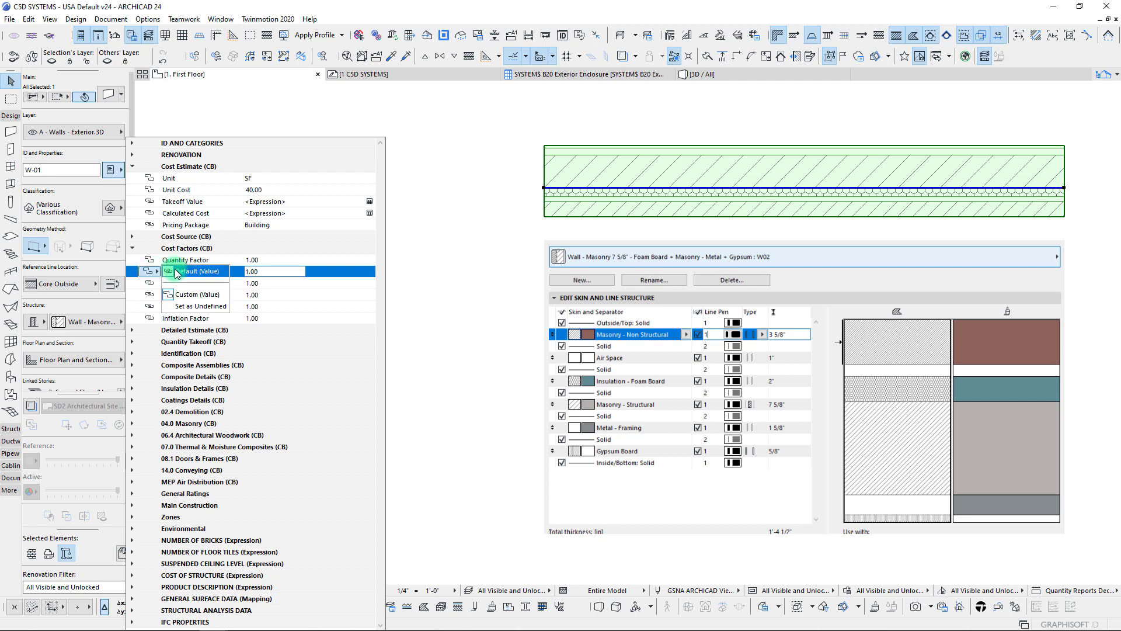
click(150, 266)
click(149, 260)
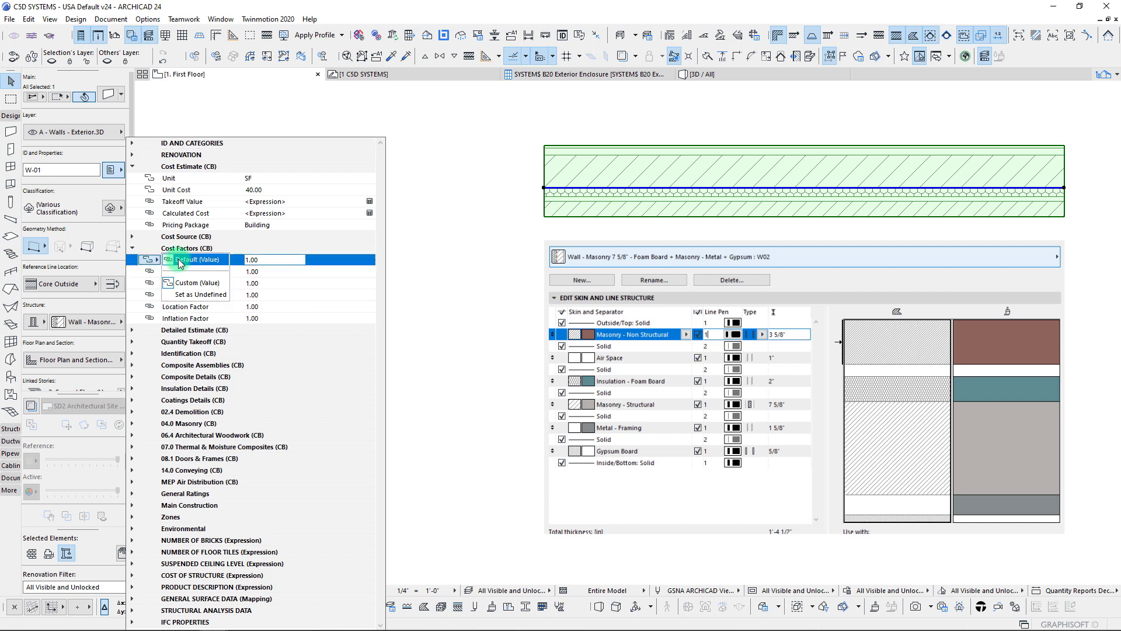
click(176, 271)
In Property Manager, enter 1.15 as the Geographic Factor Default Value and confirm with OK
click(147, 19)
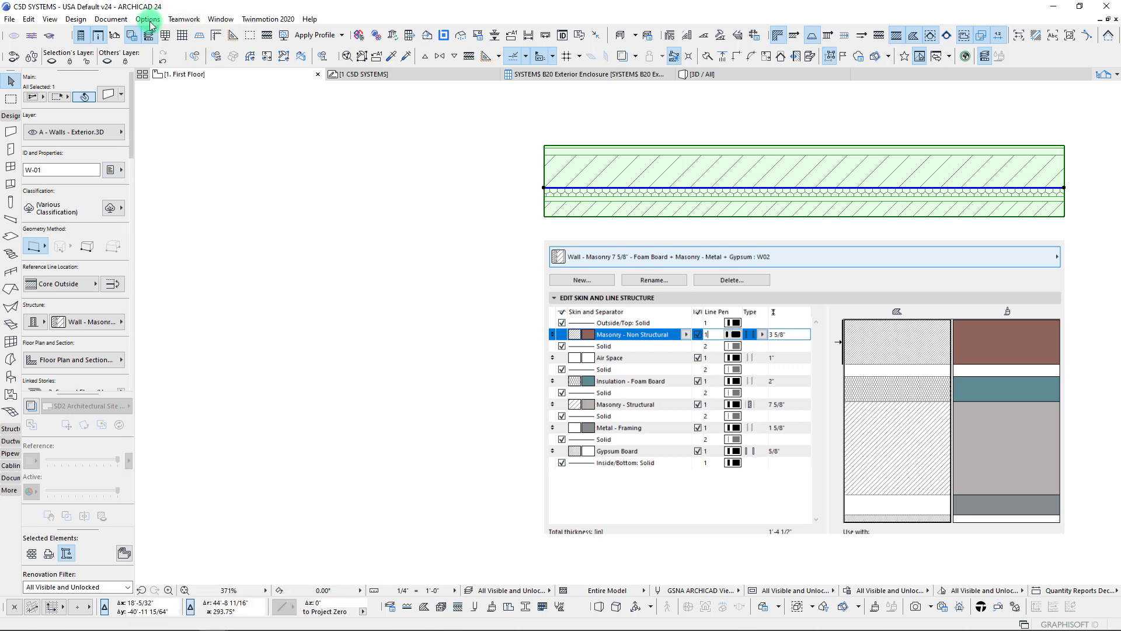
click(147, 18)
click(172, 226)
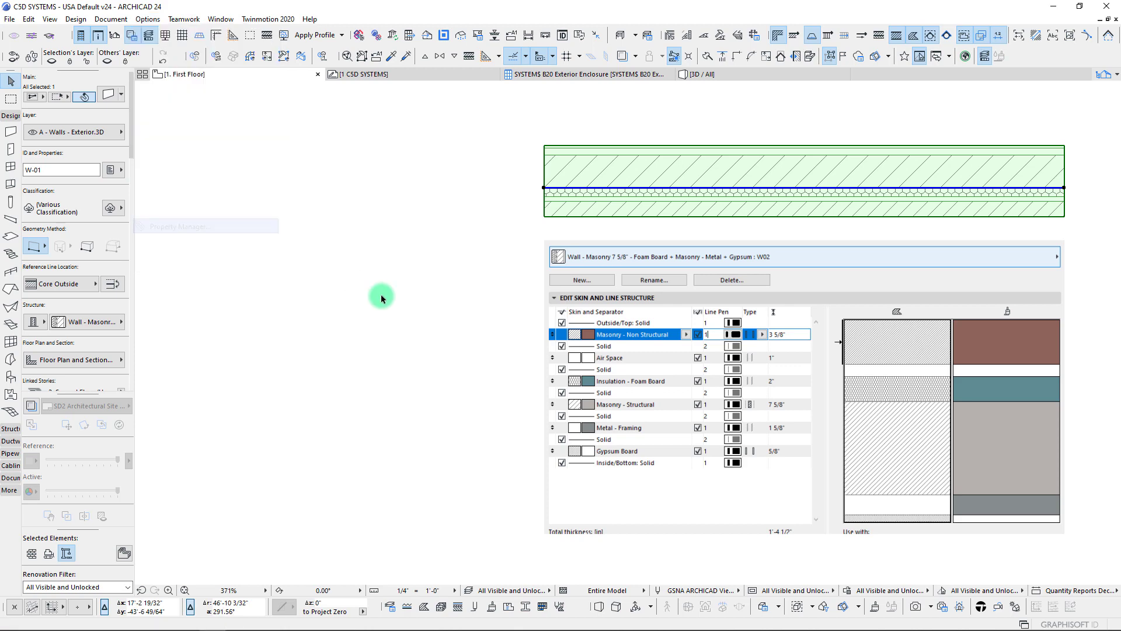
click(626, 193)
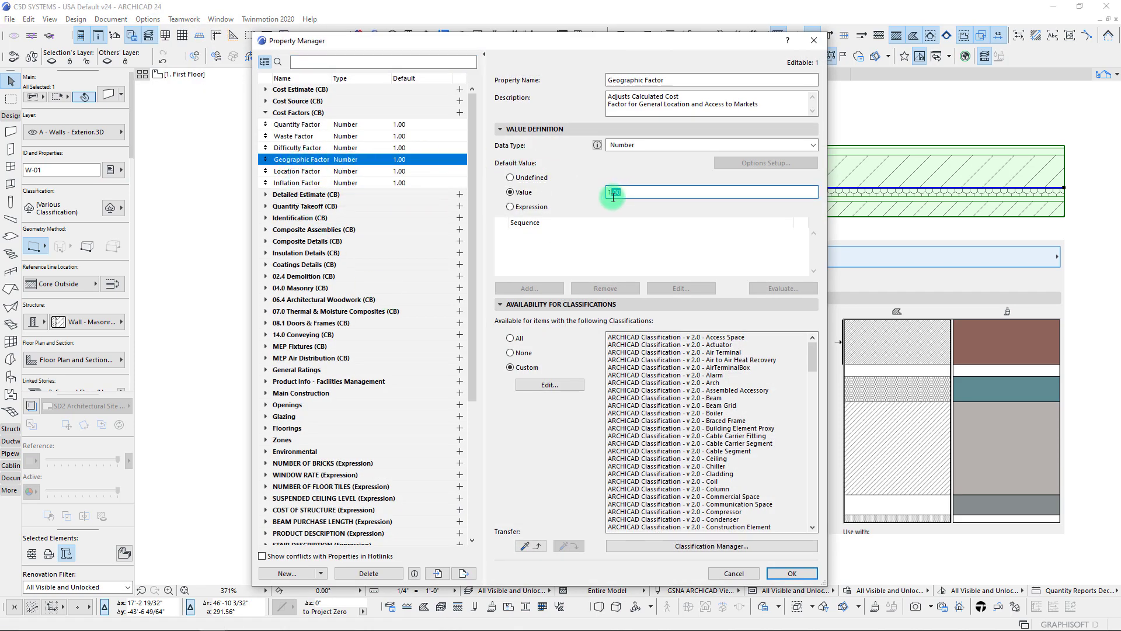
text(1.1)
key(Return)
text(5)
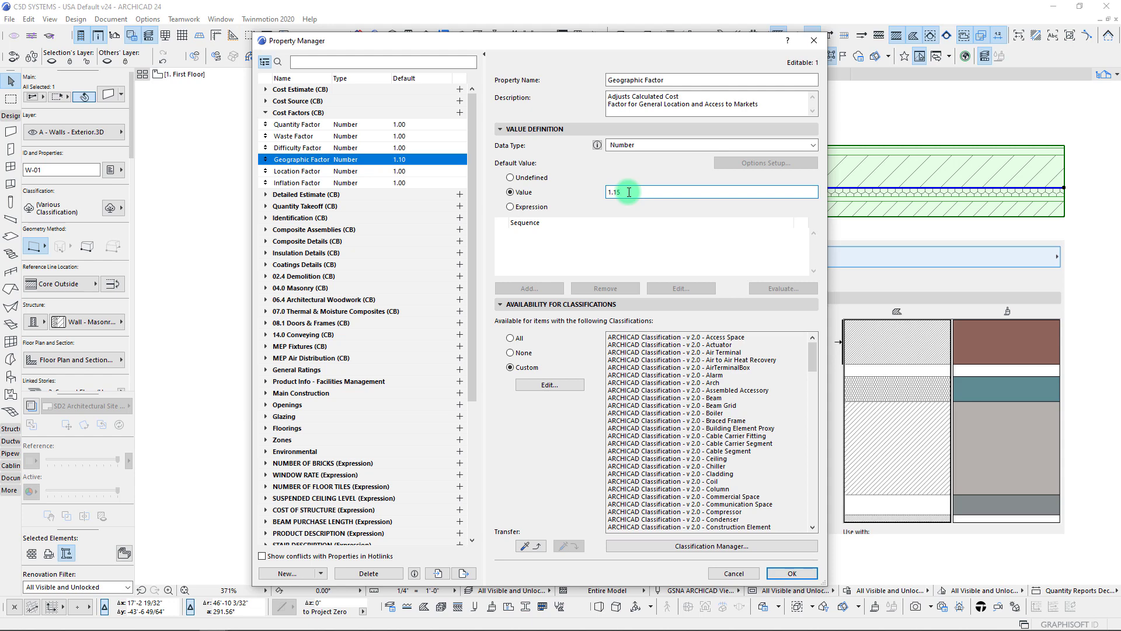
click(792, 573)
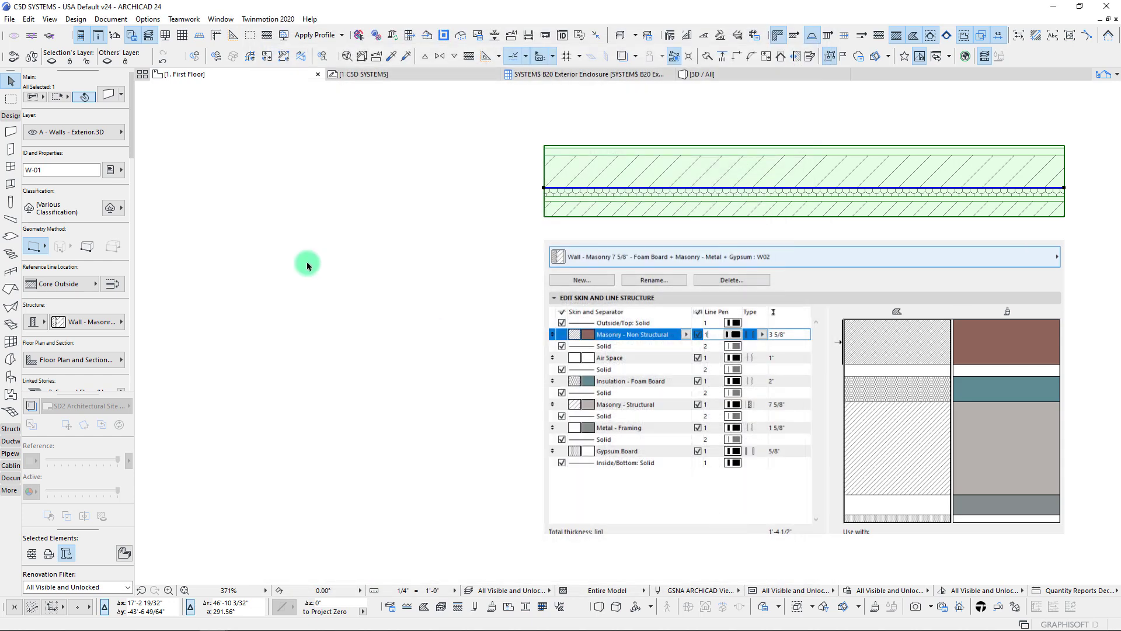
click(119, 175)
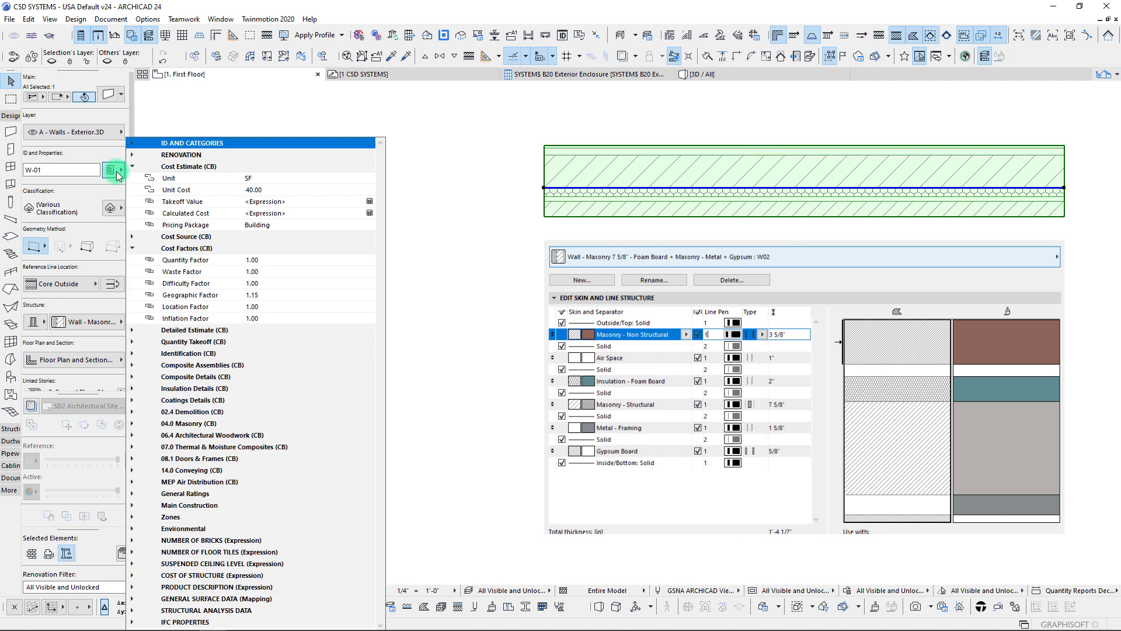
Confirm wall W-01's Geographic Factor reads 1.15, then close its properties and deselect
click(272, 294)
click(416, 296)
click(441, 323)
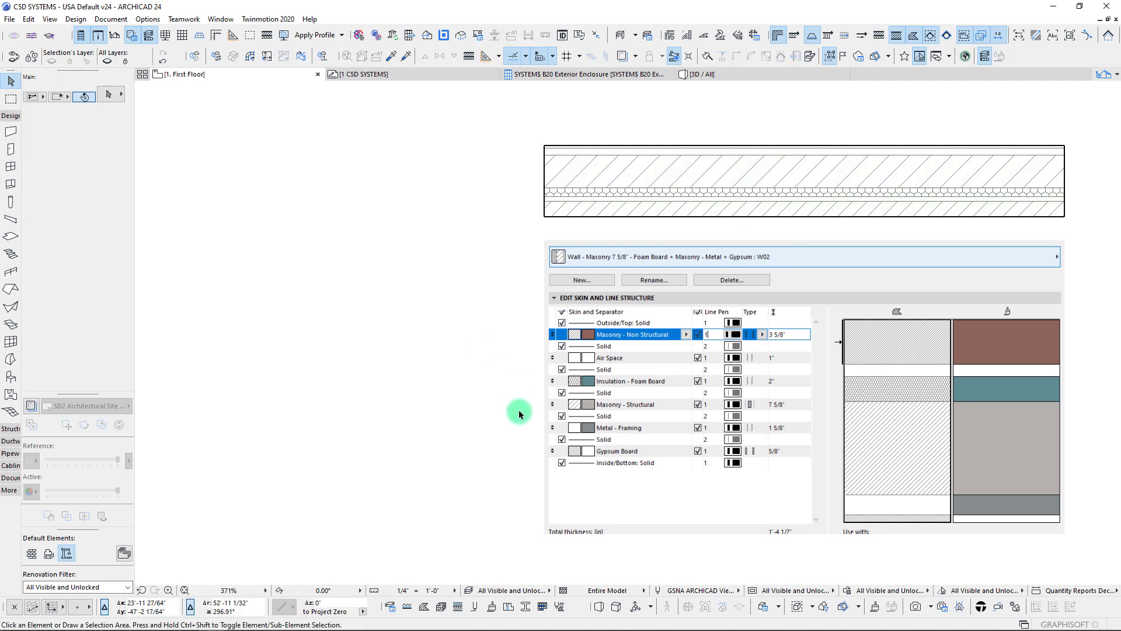
Select the W09 wood wall and confirm its Geographic Factor also reads 1.15
scroll(506, 253, down, 5)
click(622, 484)
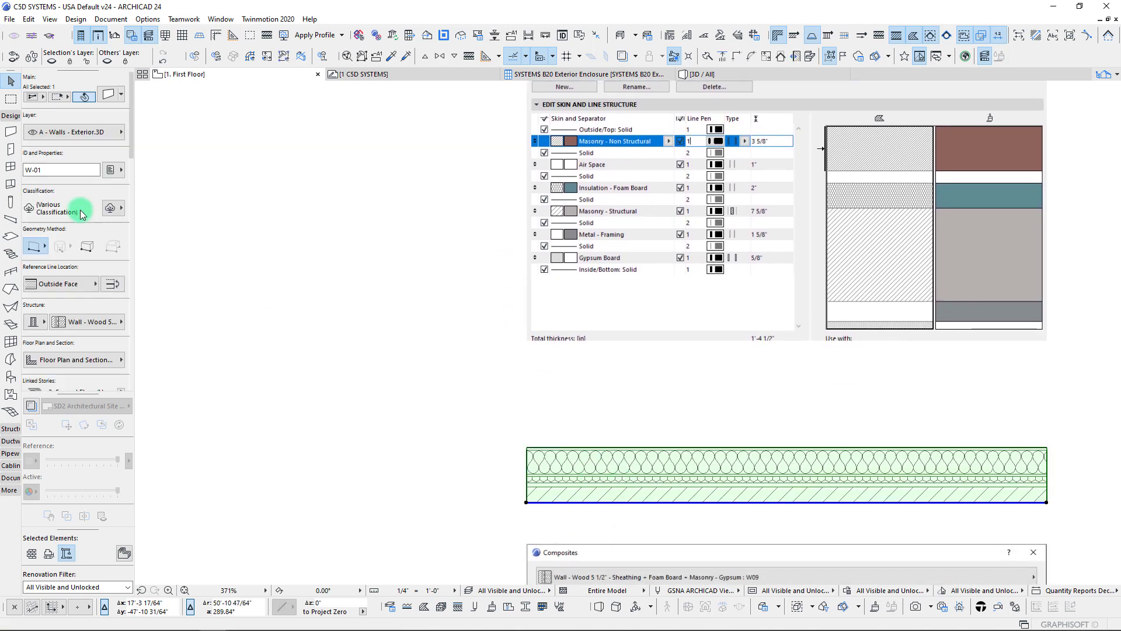
click(112, 170)
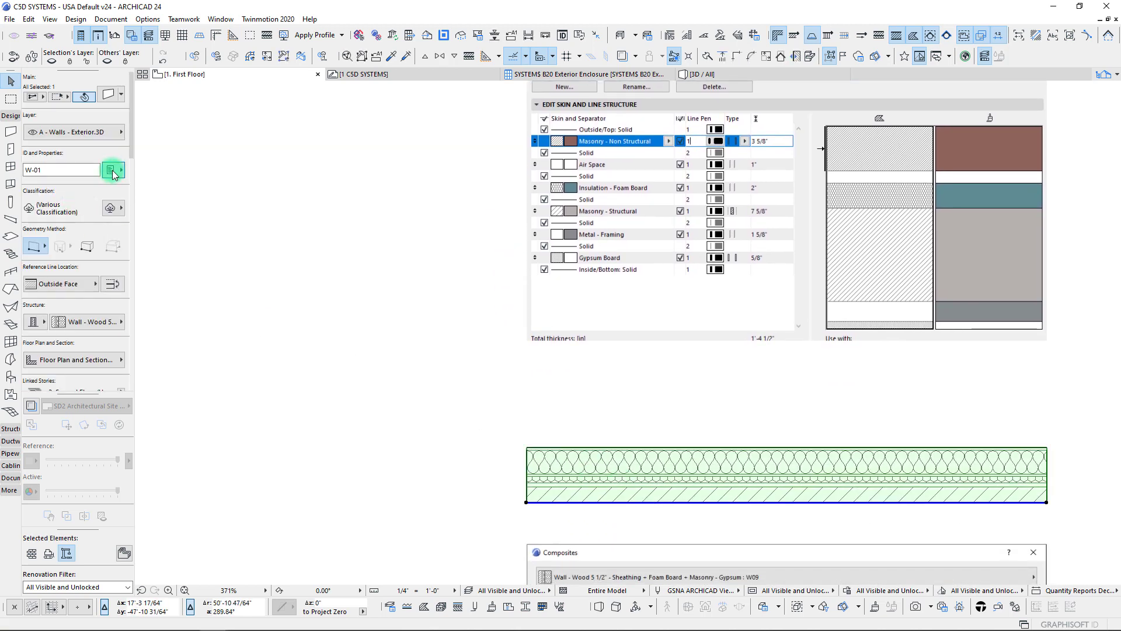
click(275, 295)
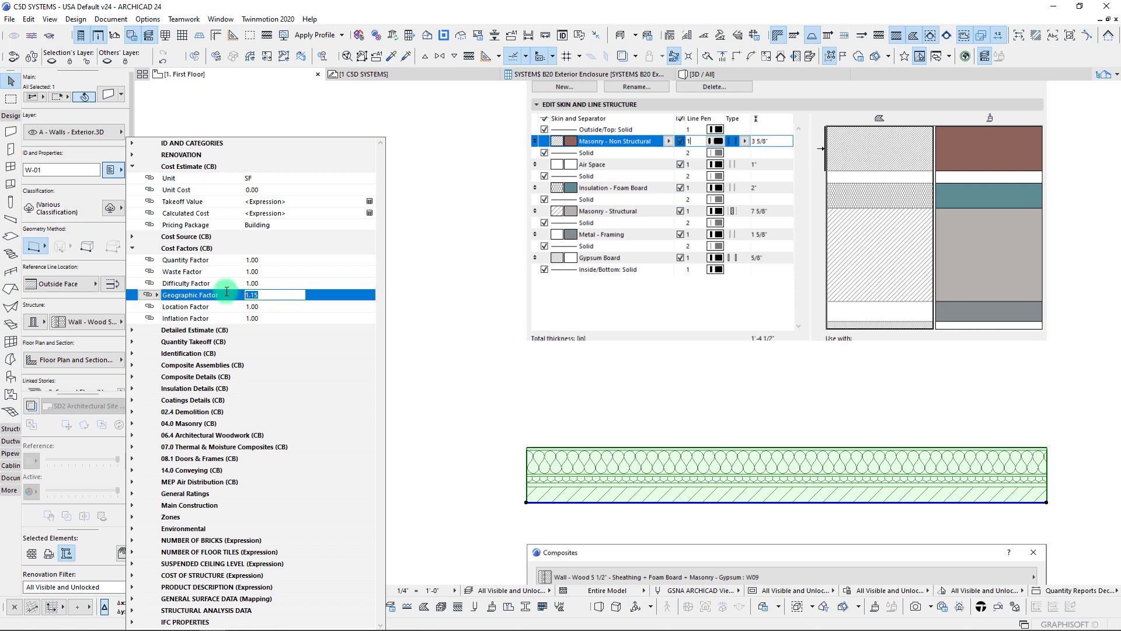
key(Return)
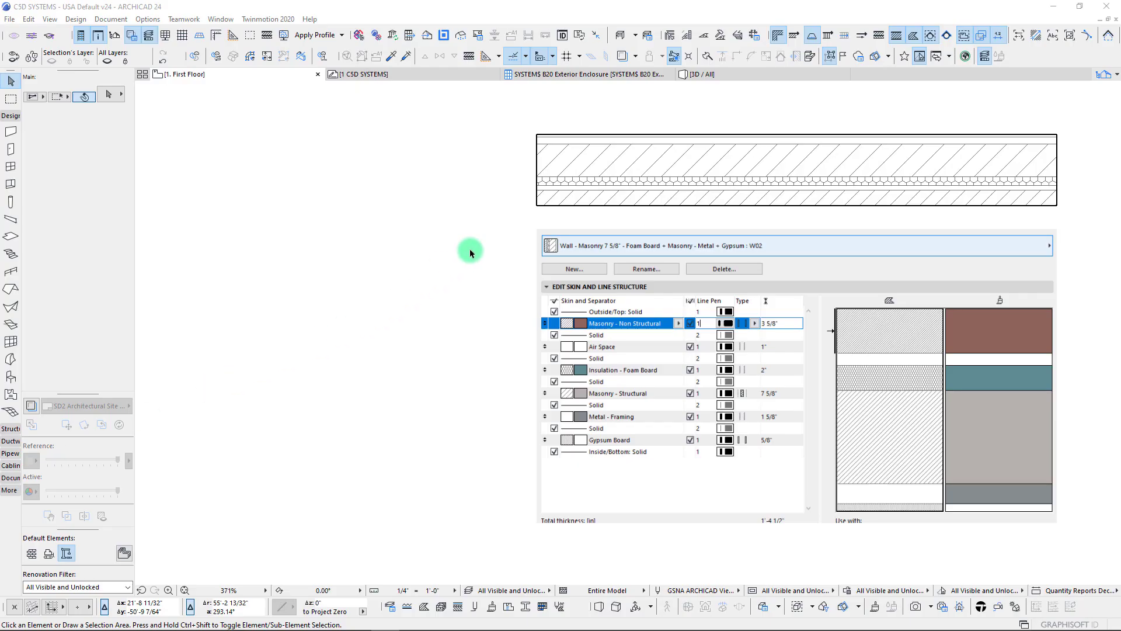
Select the W02 masonry wall and expand its Cost Estimate and Cost Source unit cost settings
click(540, 189)
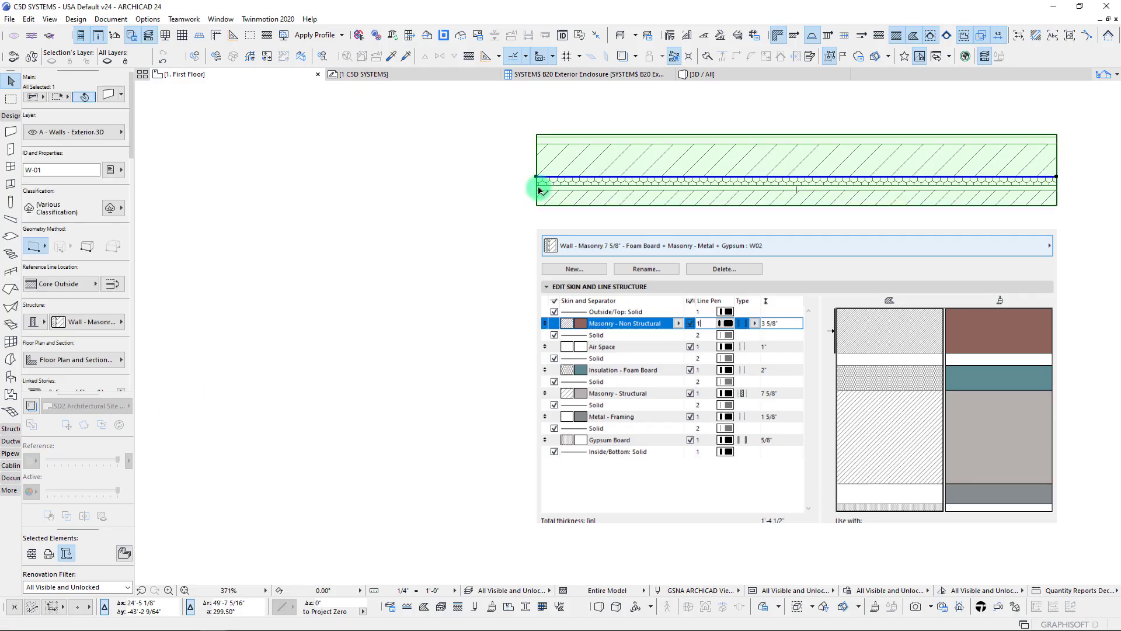
click(121, 170)
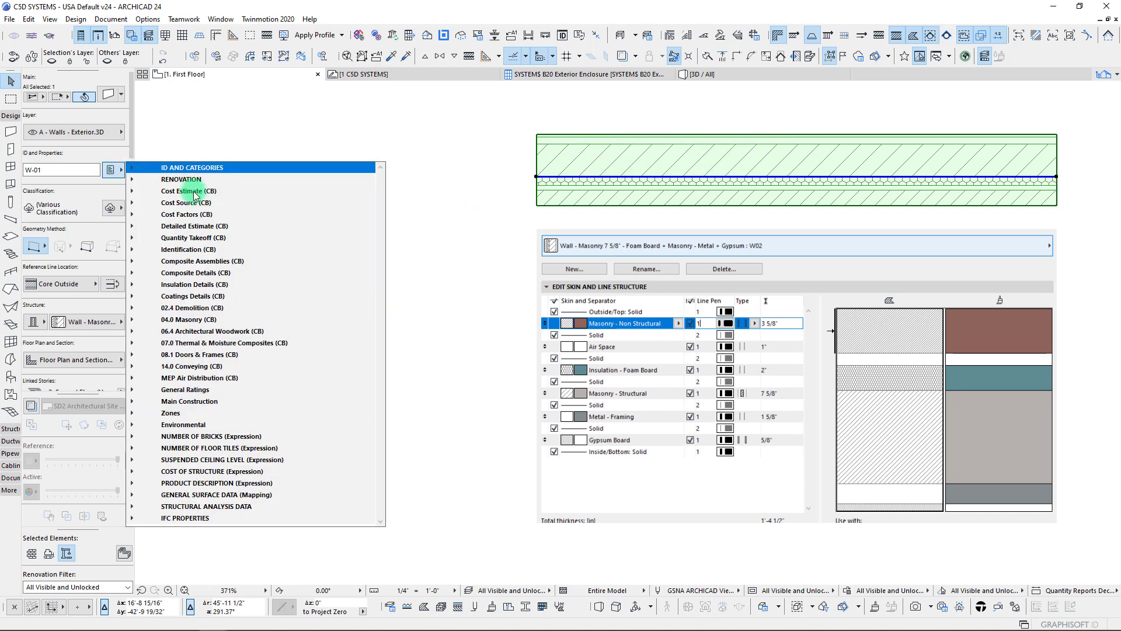
click(132, 191)
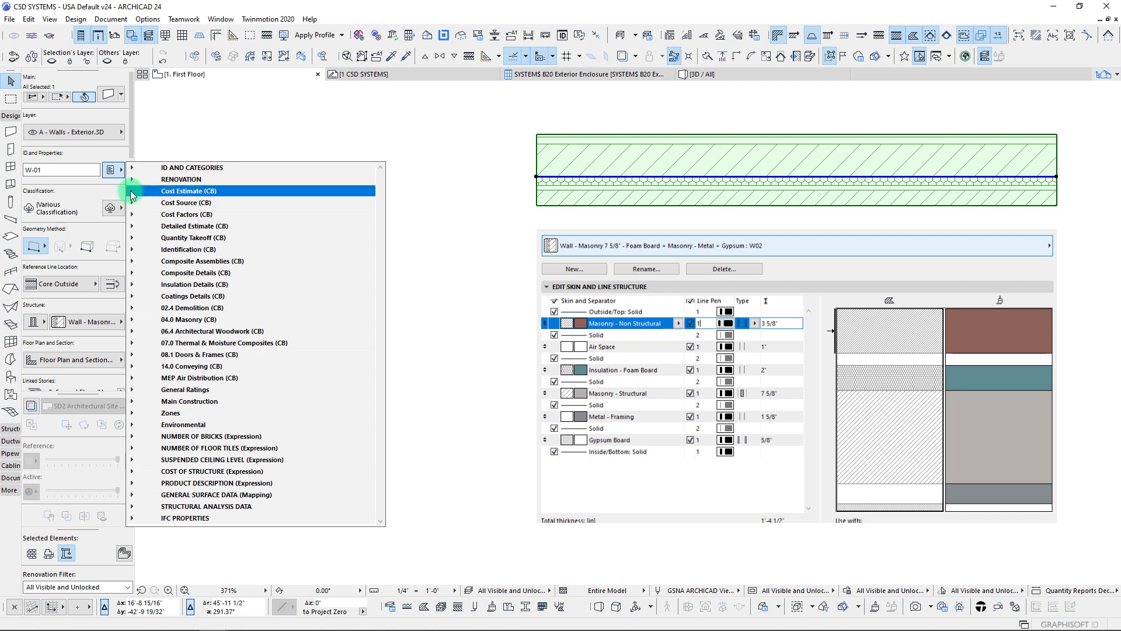
click(133, 261)
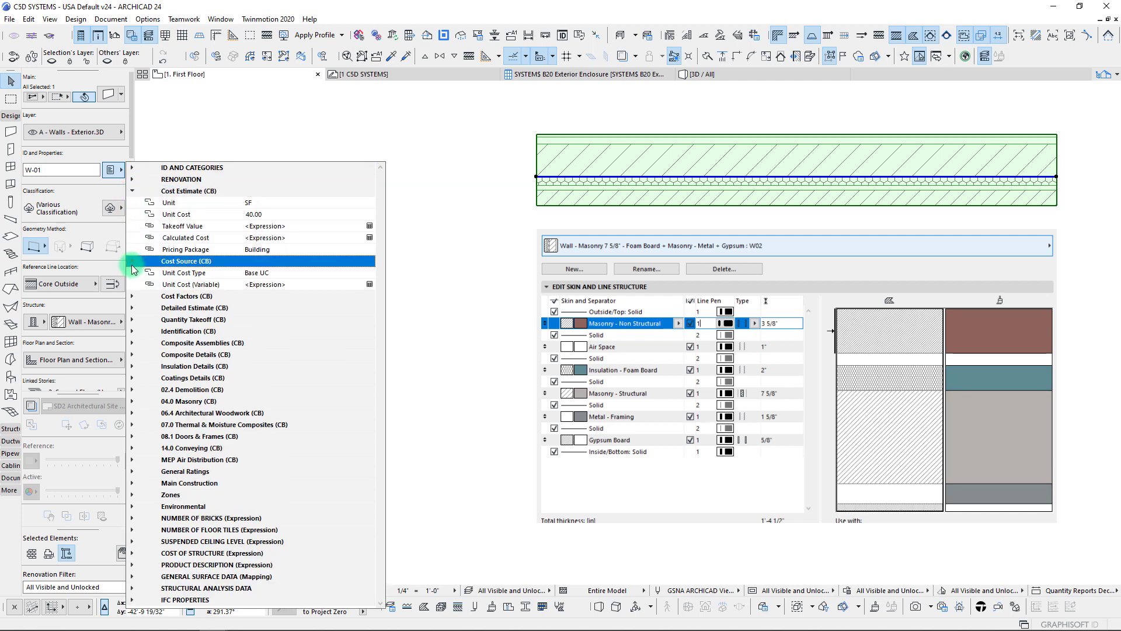
click(315, 273)
click(370, 273)
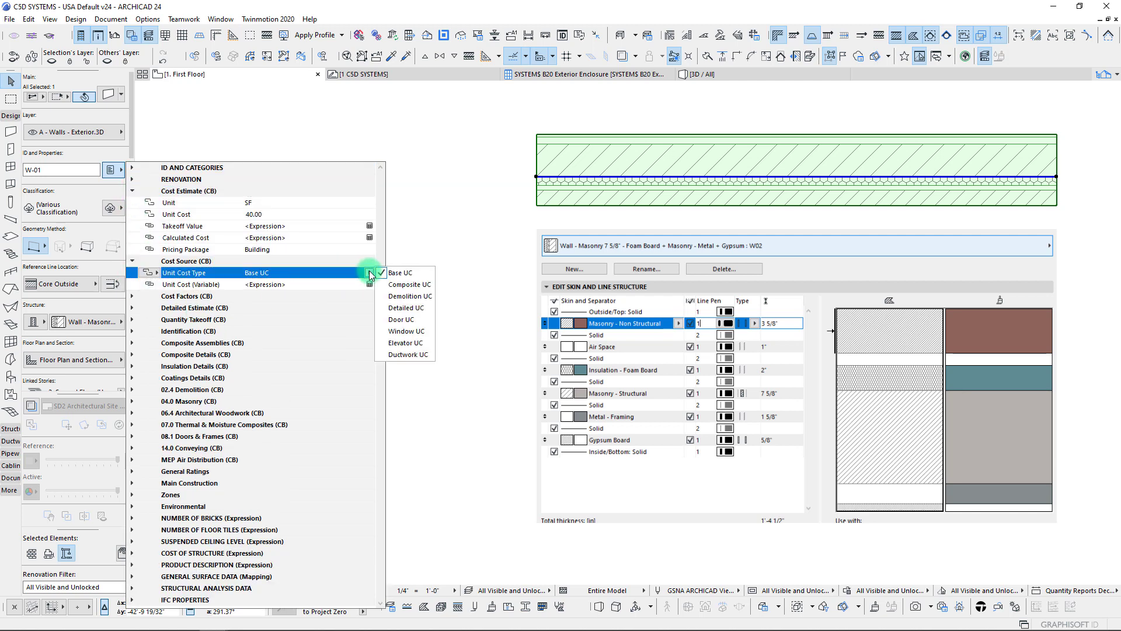
click(370, 274)
click(371, 285)
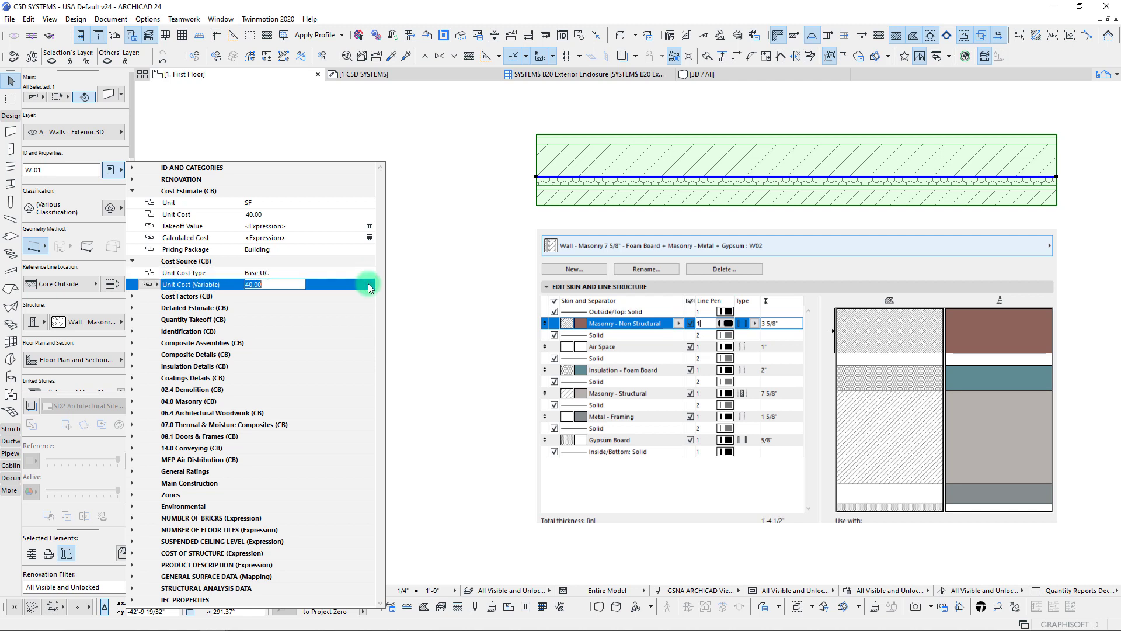
Change the wall's Unit Cost from 40.00 to 42.00
click(270, 216)
click(270, 216)
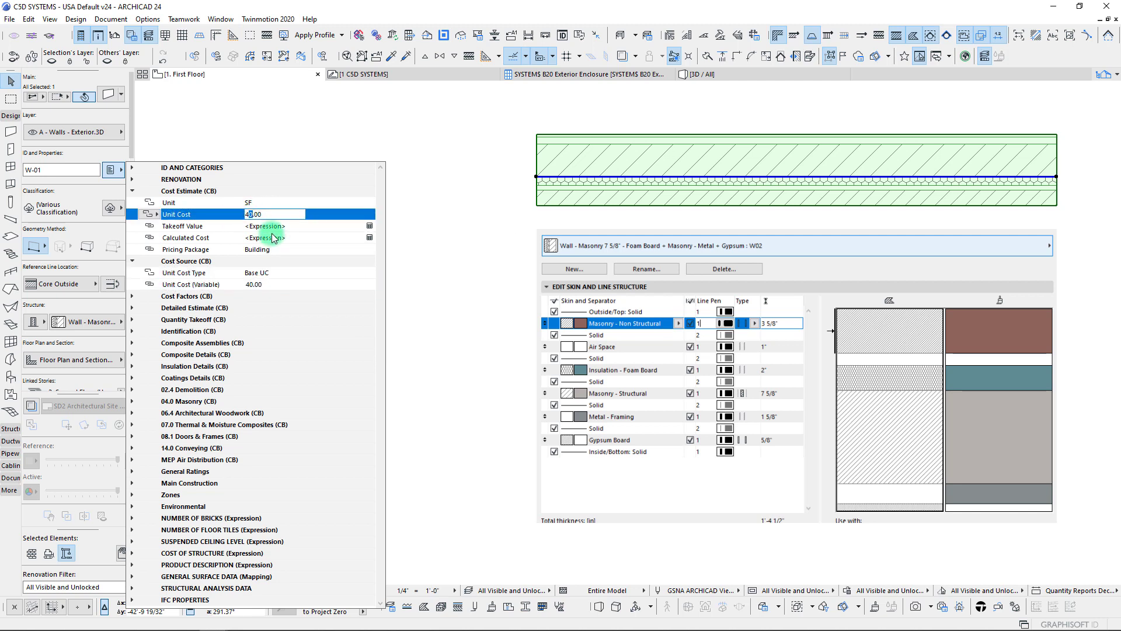
key(Return)
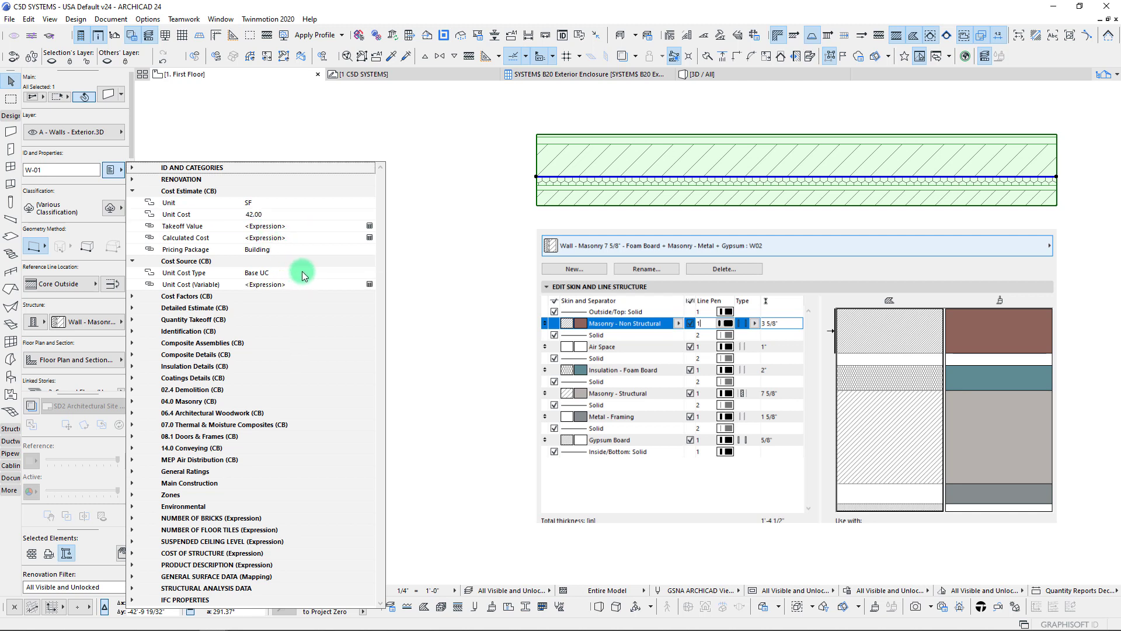
click(304, 285)
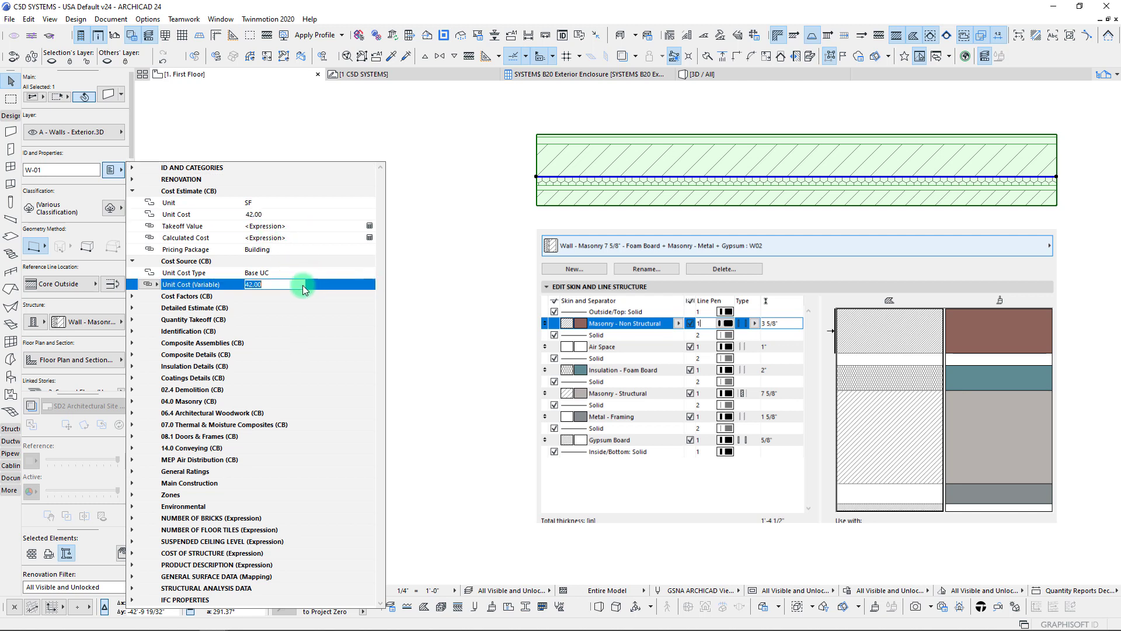
Set Unit Cost Type to Composite UC, giving 40.35, and expand Composite Assemblies (CB)
click(274, 274)
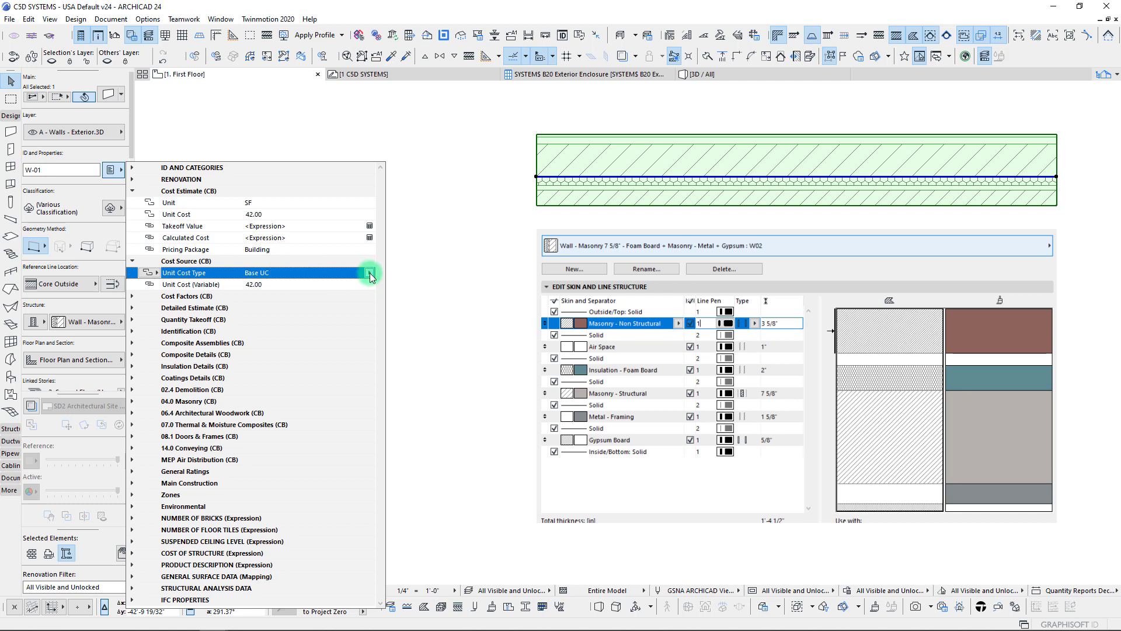
click(369, 273)
click(394, 286)
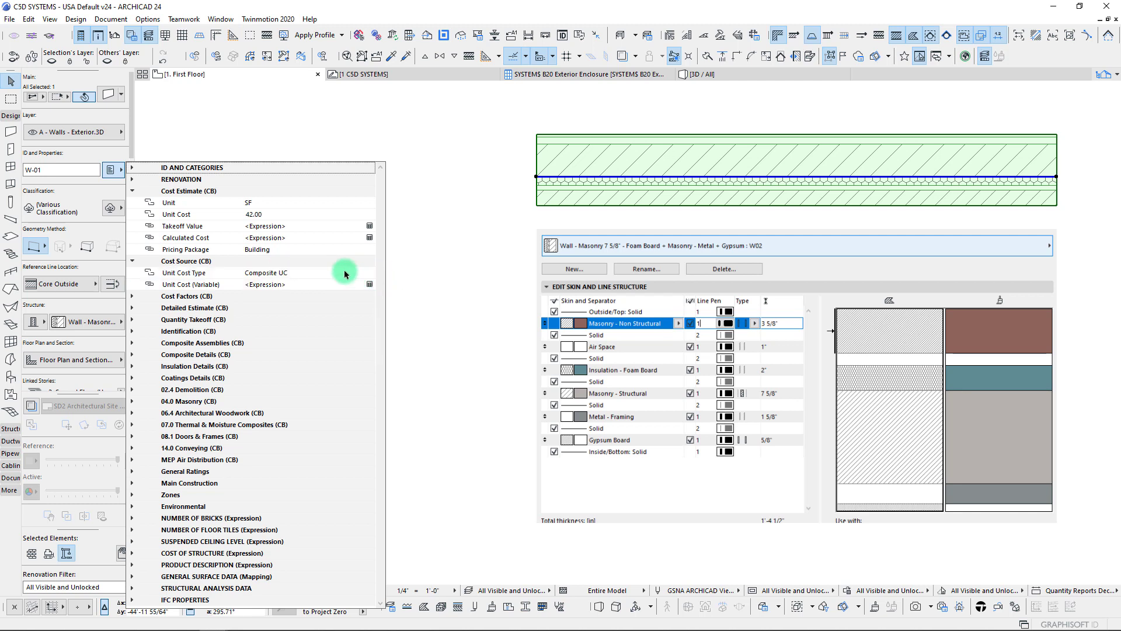
click(370, 291)
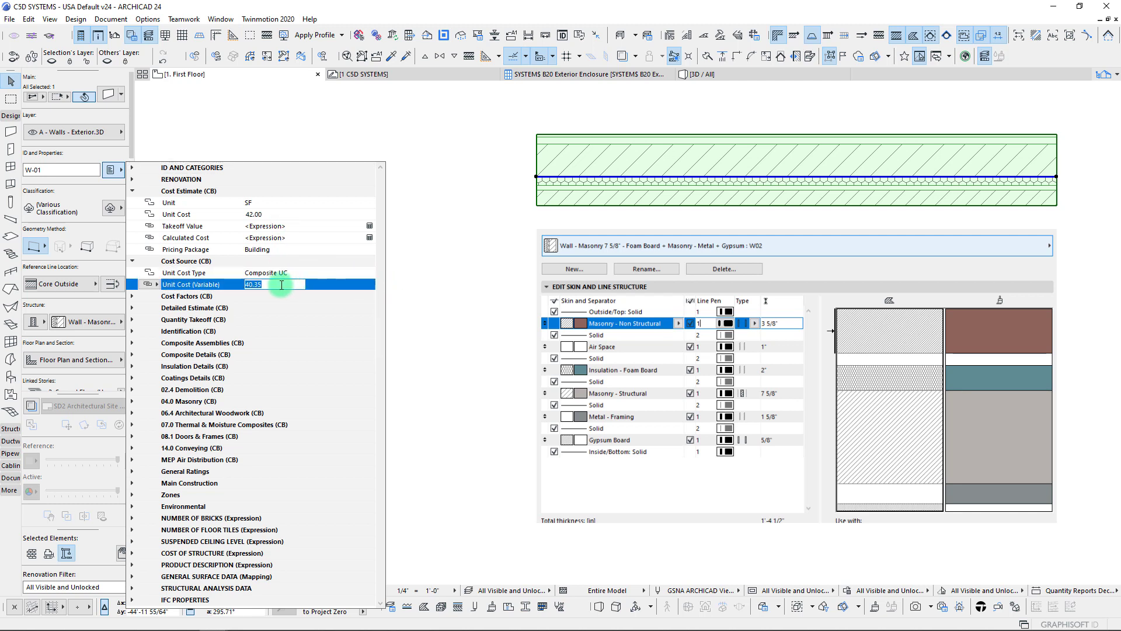
click(133, 344)
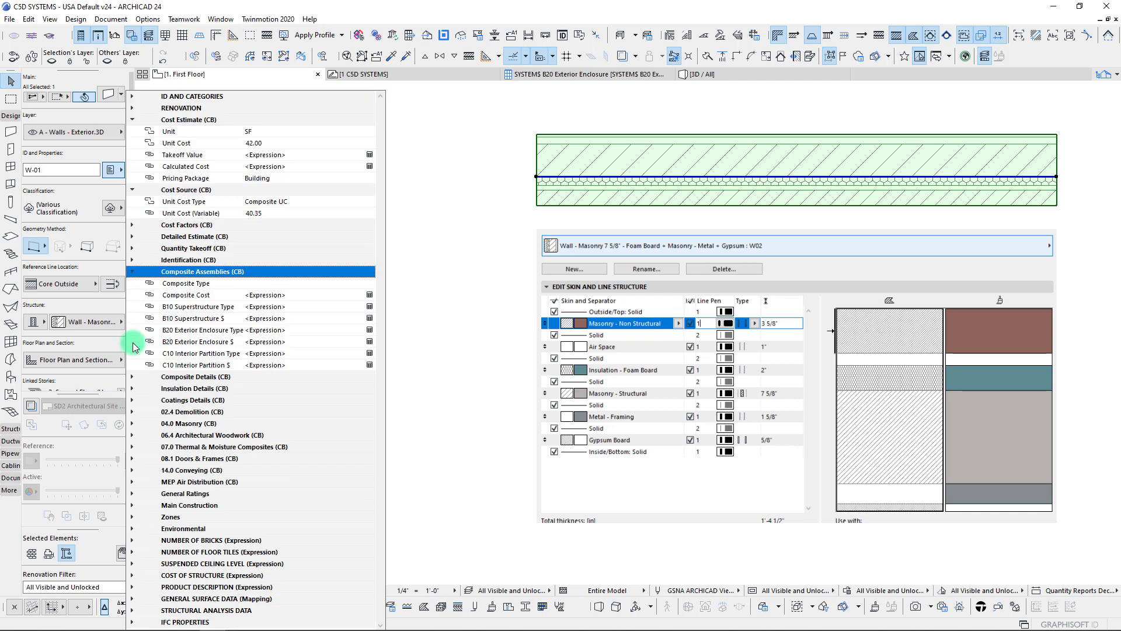
Expand Composite Details and review the finish, furring and framing cost rows behind the 40.35 composite cost
click(351, 295)
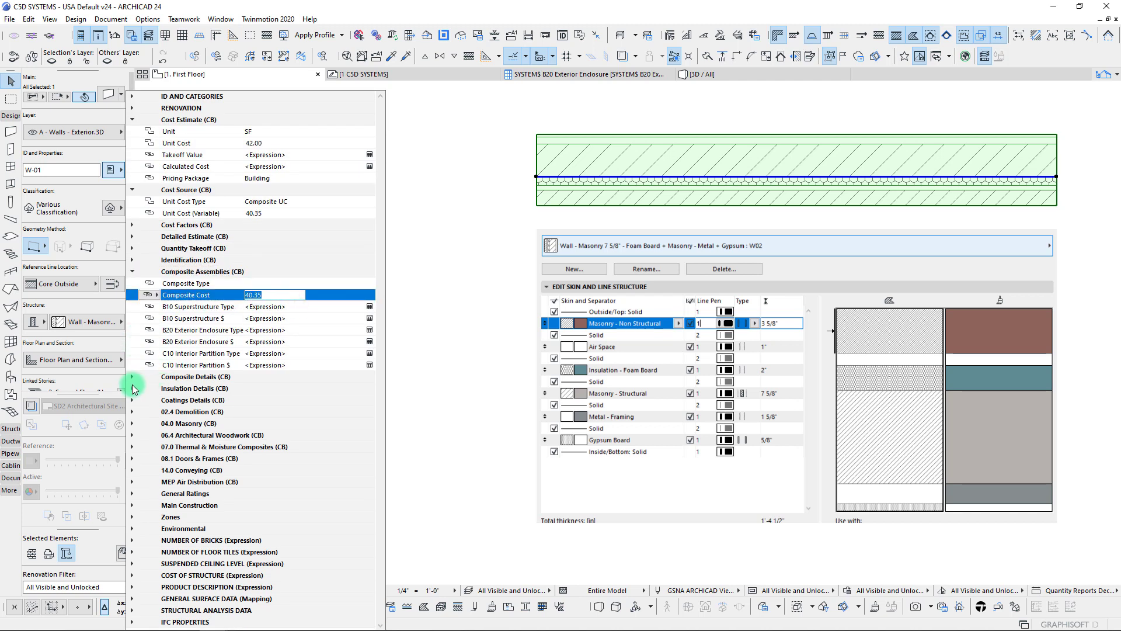
click(134, 381)
click(273, 315)
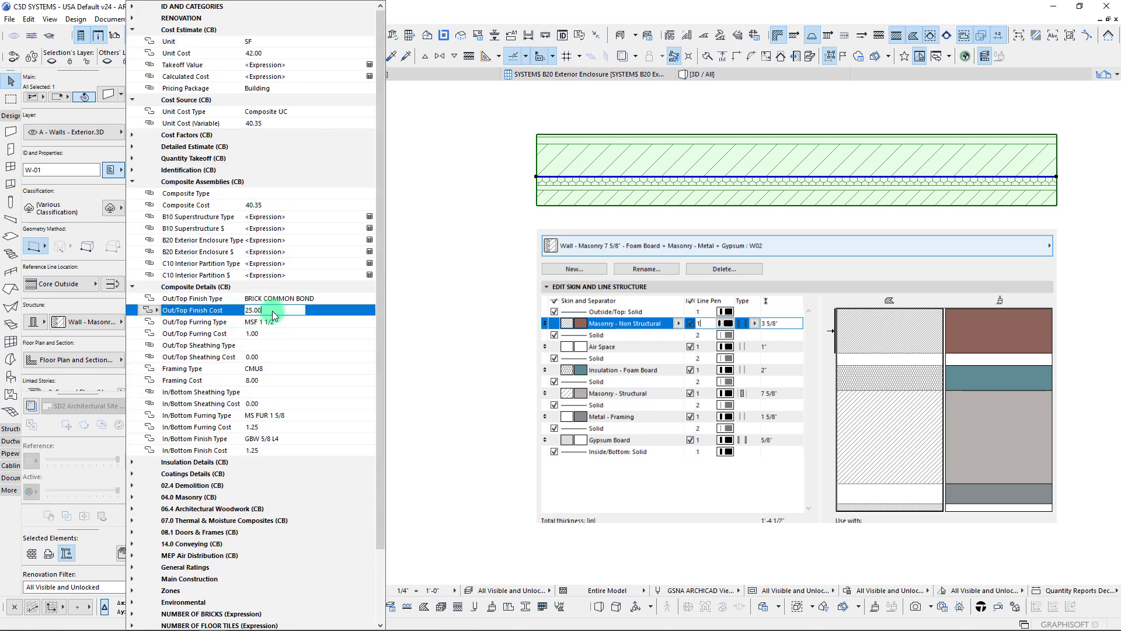
click(266, 334)
click(265, 381)
click(267, 427)
click(264, 450)
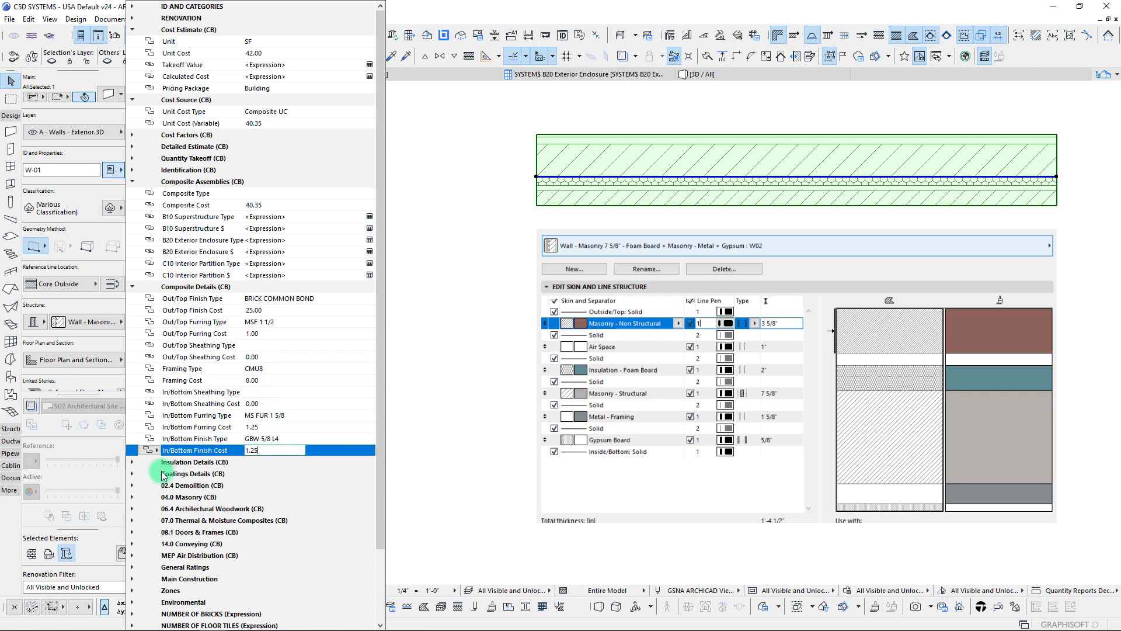
Expand Insulation Details and Coatings Details, then check the wall's 40.35 variable unit cost
click(134, 461)
scroll(160, 446, down, 4)
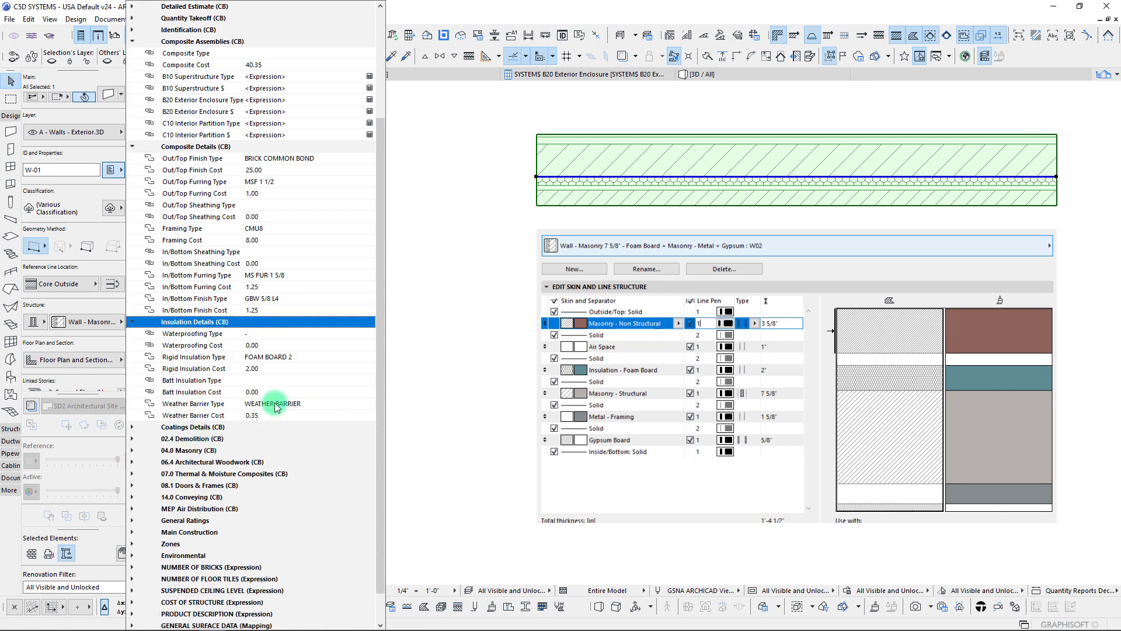
click(153, 431)
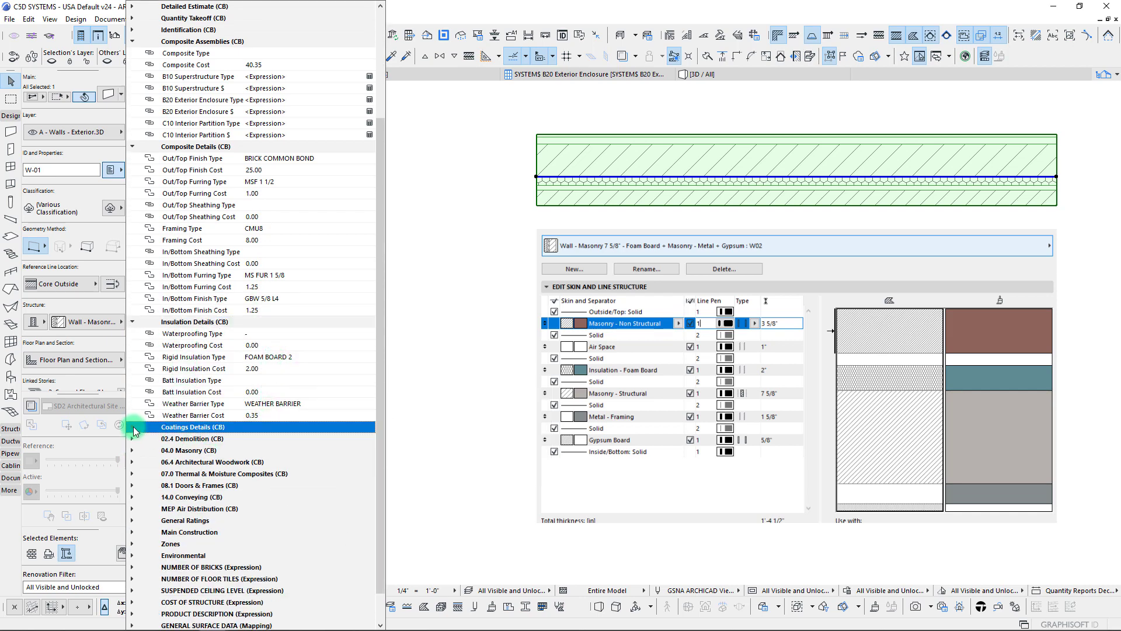
drag(376, 456, 377, 335)
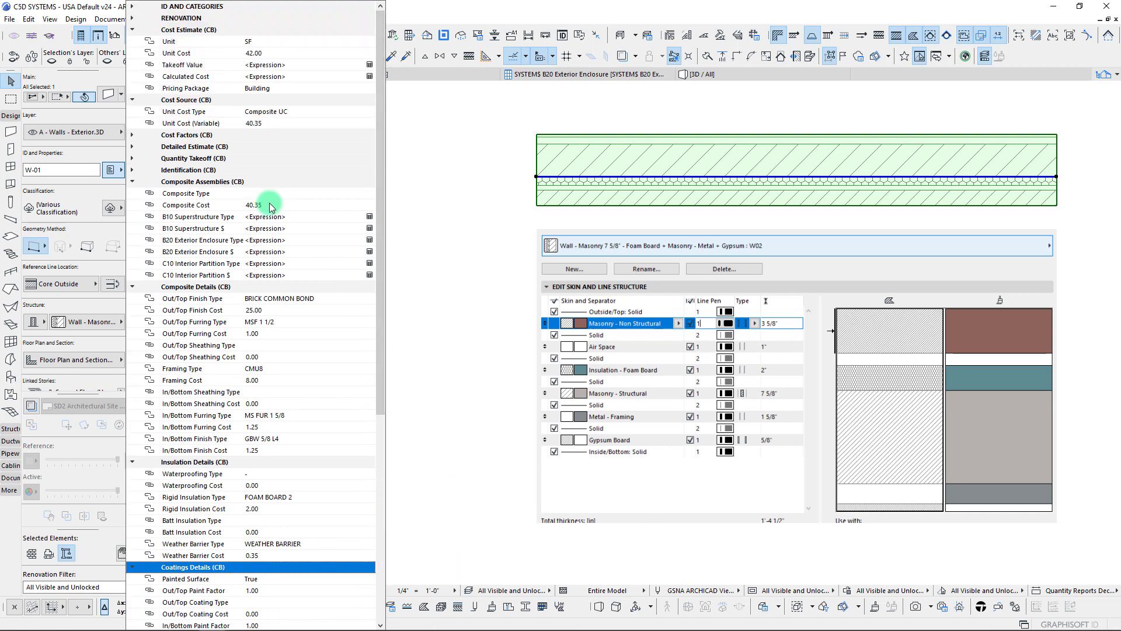
click(368, 124)
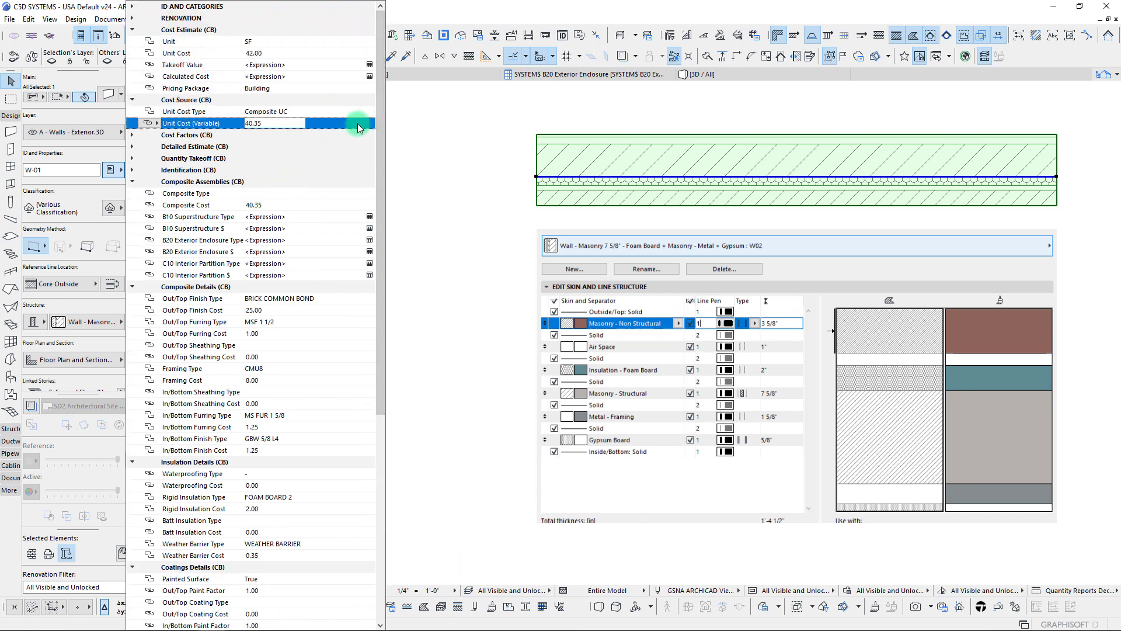
Switch the unit cost type to Demolition UC (6.00) and expand the 02.4 Demolition properties
click(371, 112)
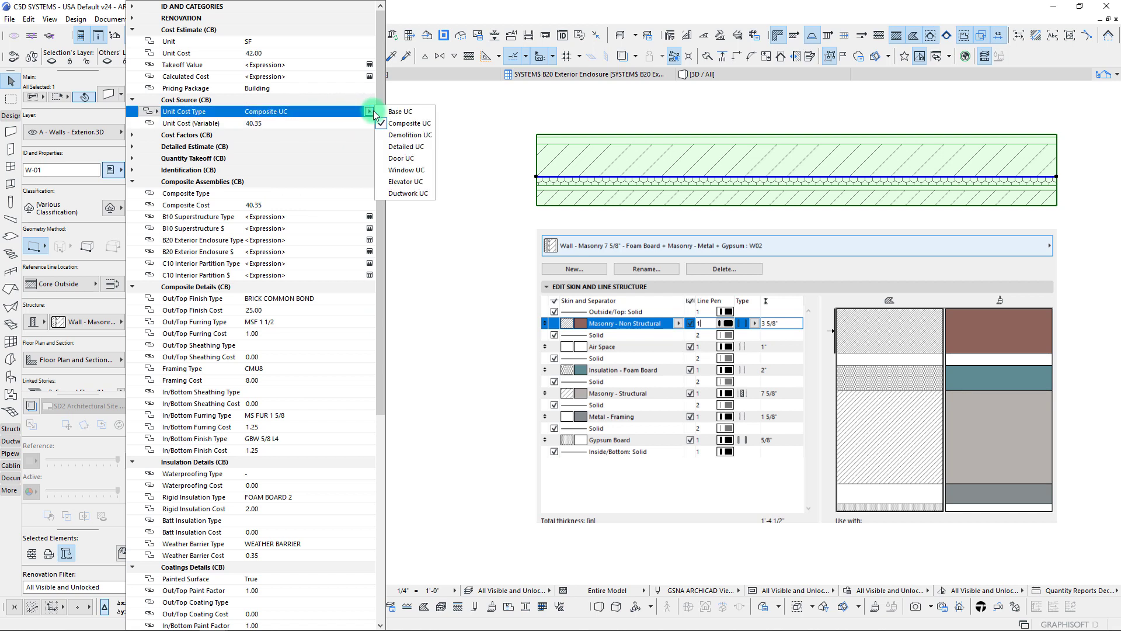
click(409, 134)
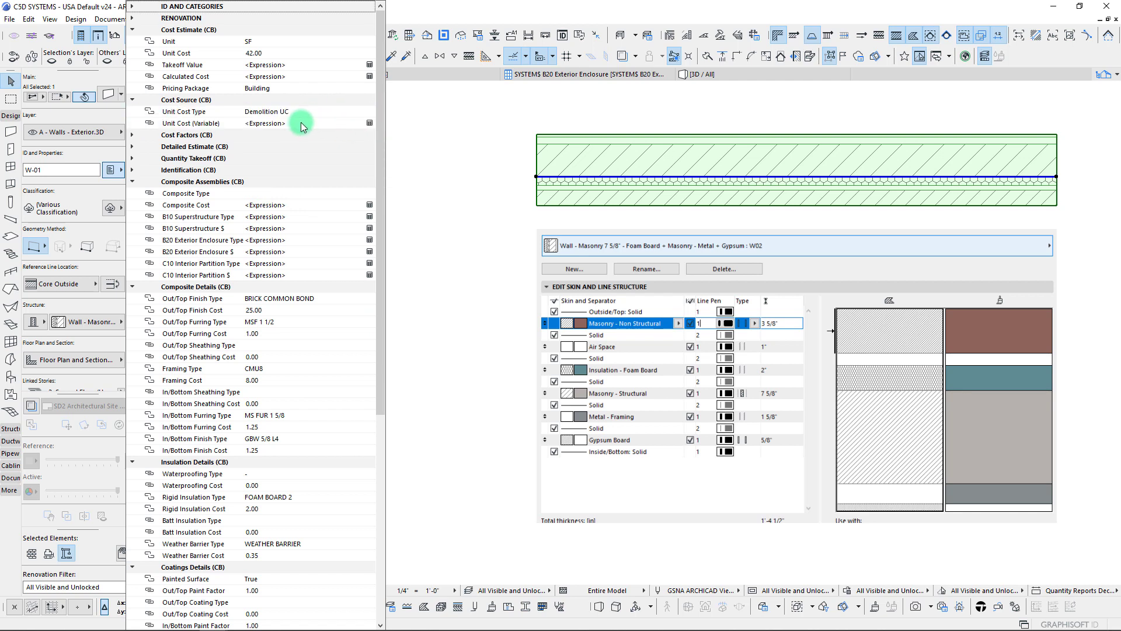
click(379, 126)
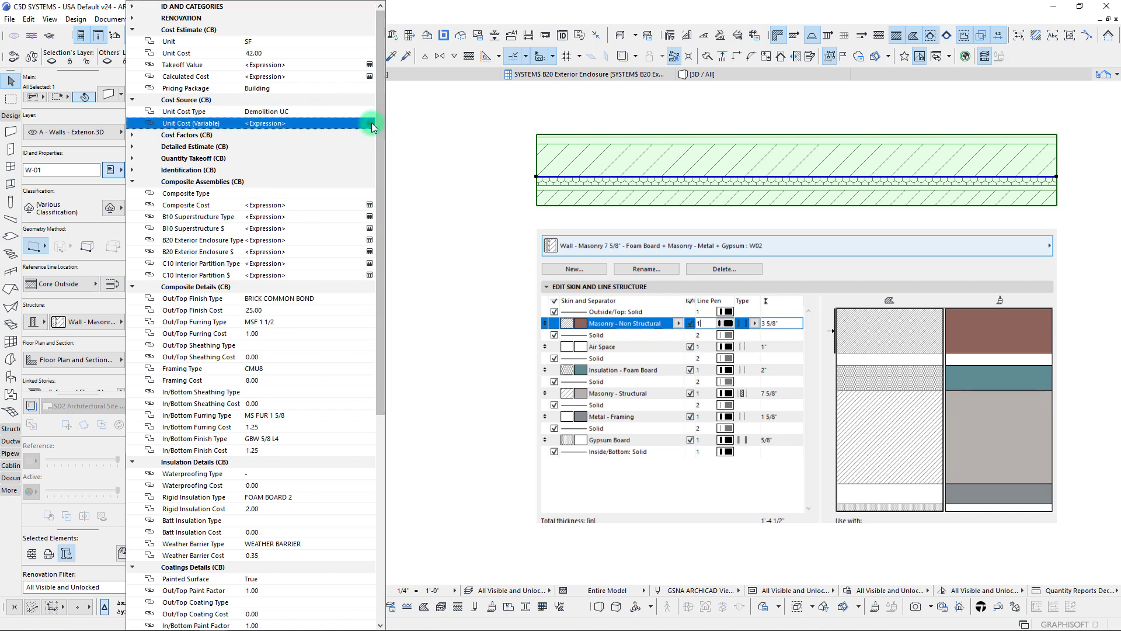
click(132, 182)
click(133, 194)
click(133, 205)
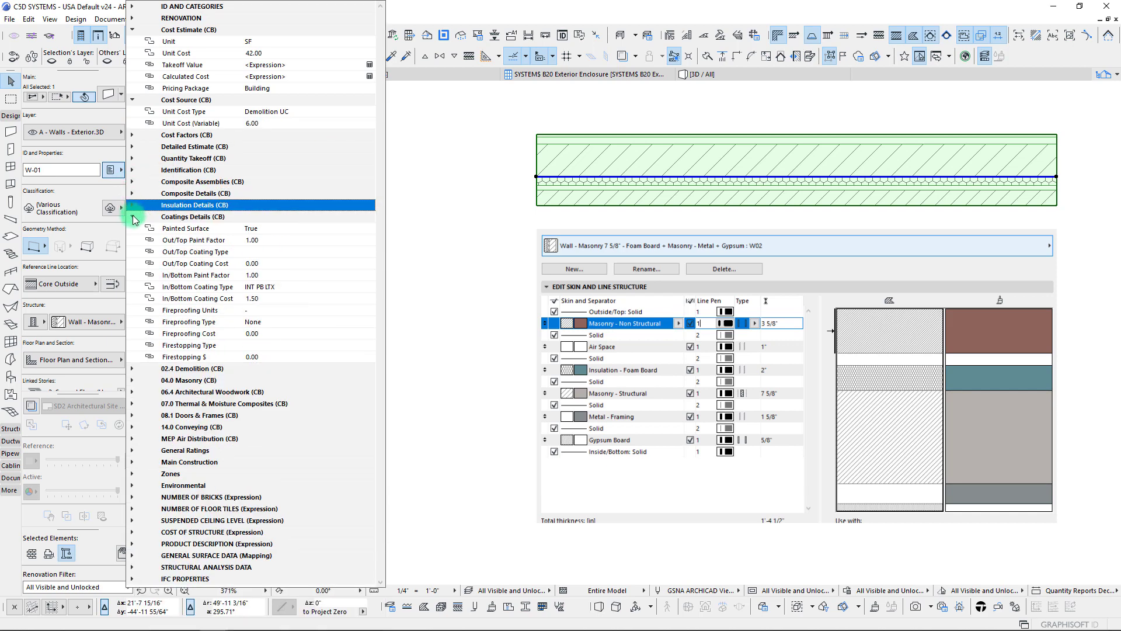
click(132, 217)
click(132, 230)
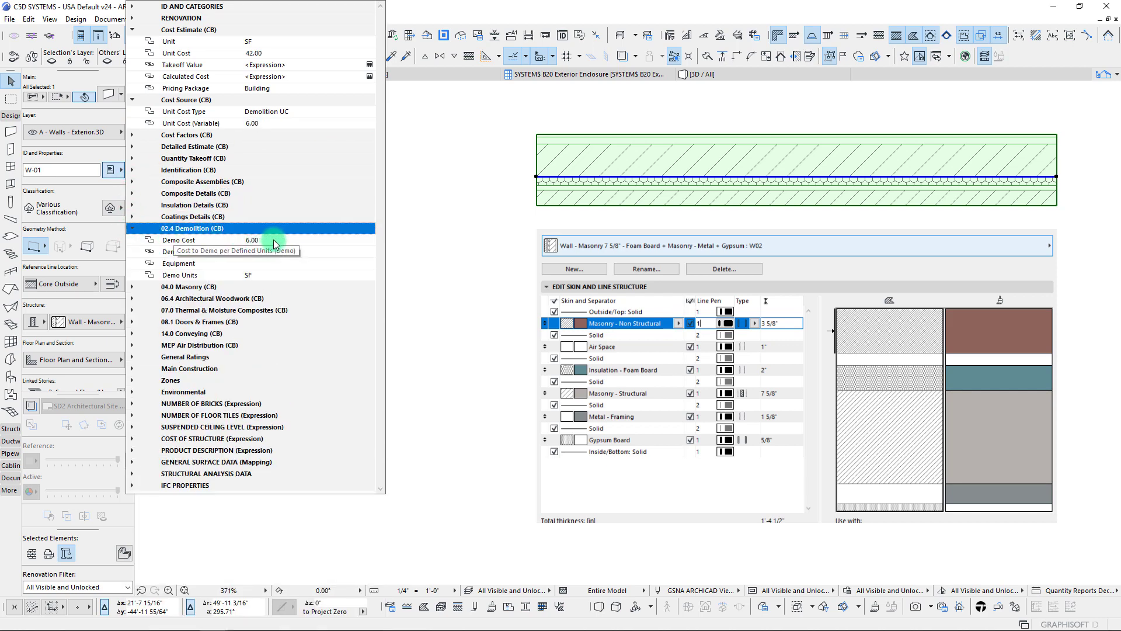
Switch to Detailed UC (40.70) and review the Detailed Estimate unit cost properties
click(370, 111)
click(406, 146)
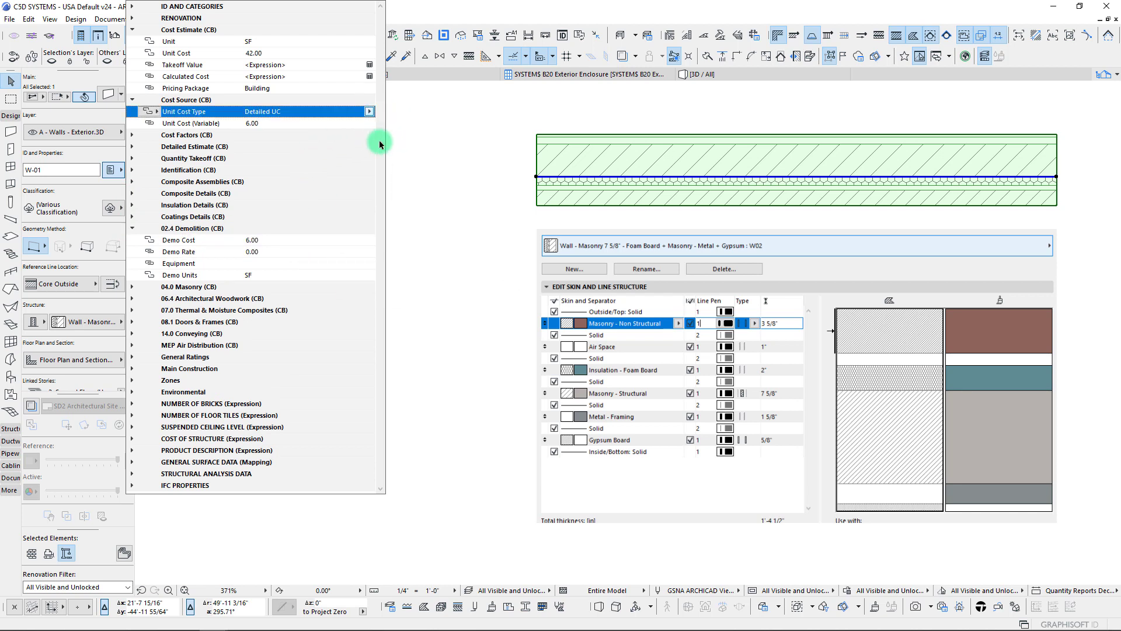
click(374, 125)
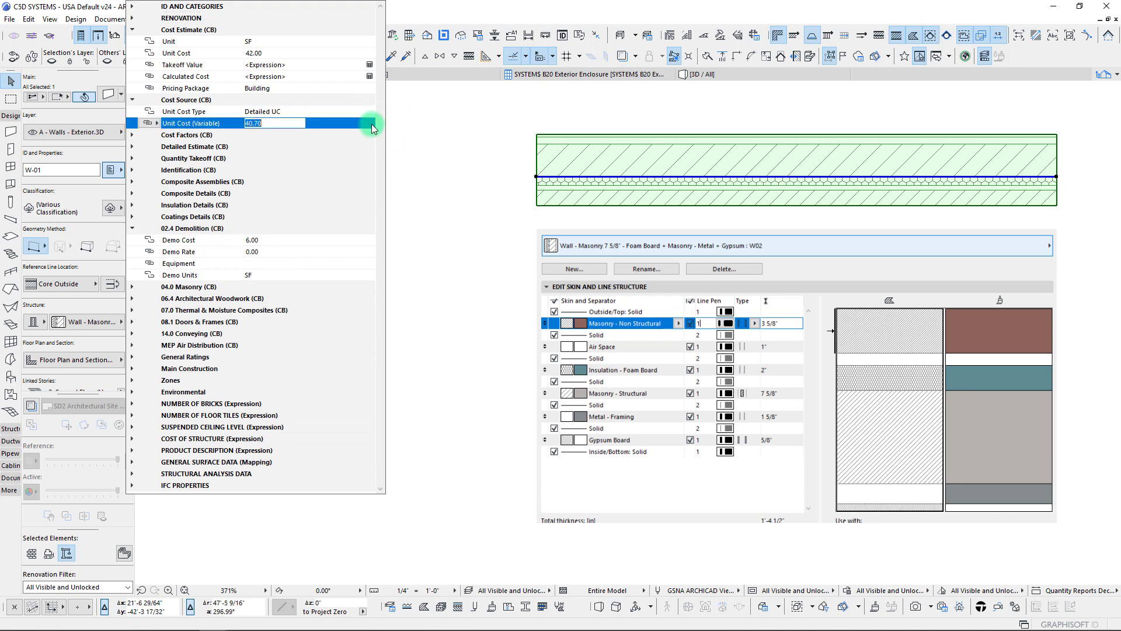
click(133, 228)
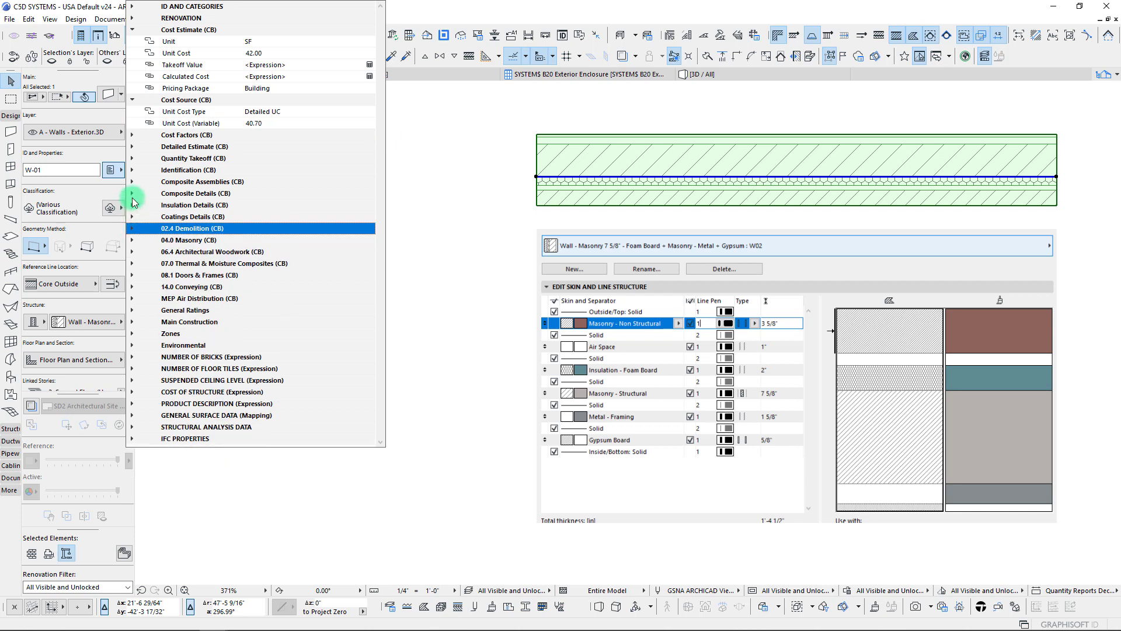
click(132, 149)
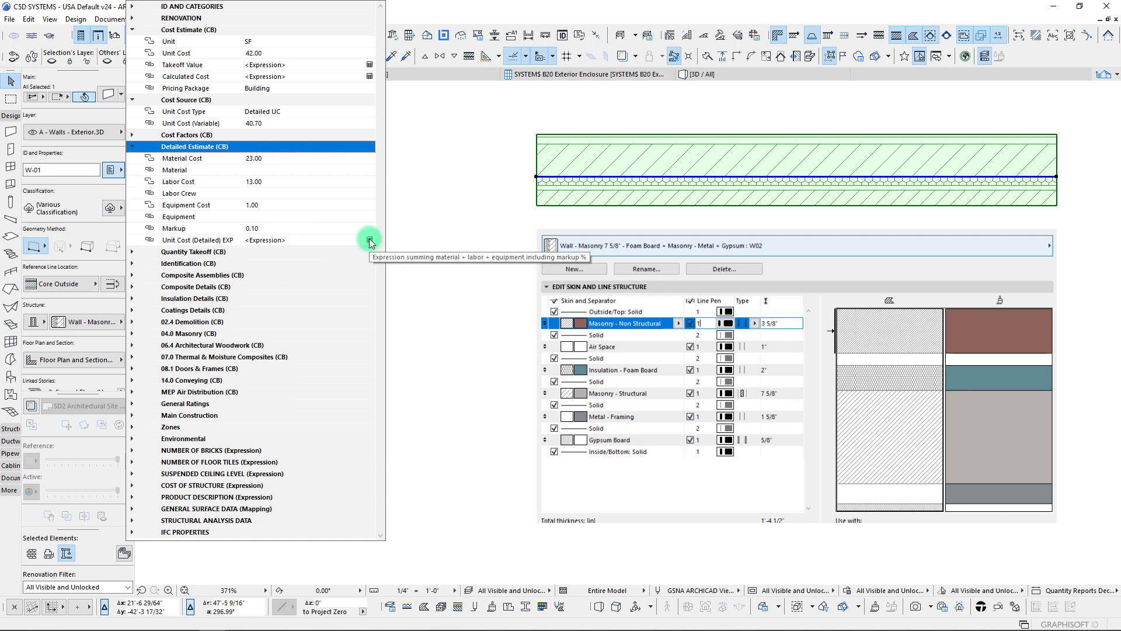
click(288, 240)
click(287, 239)
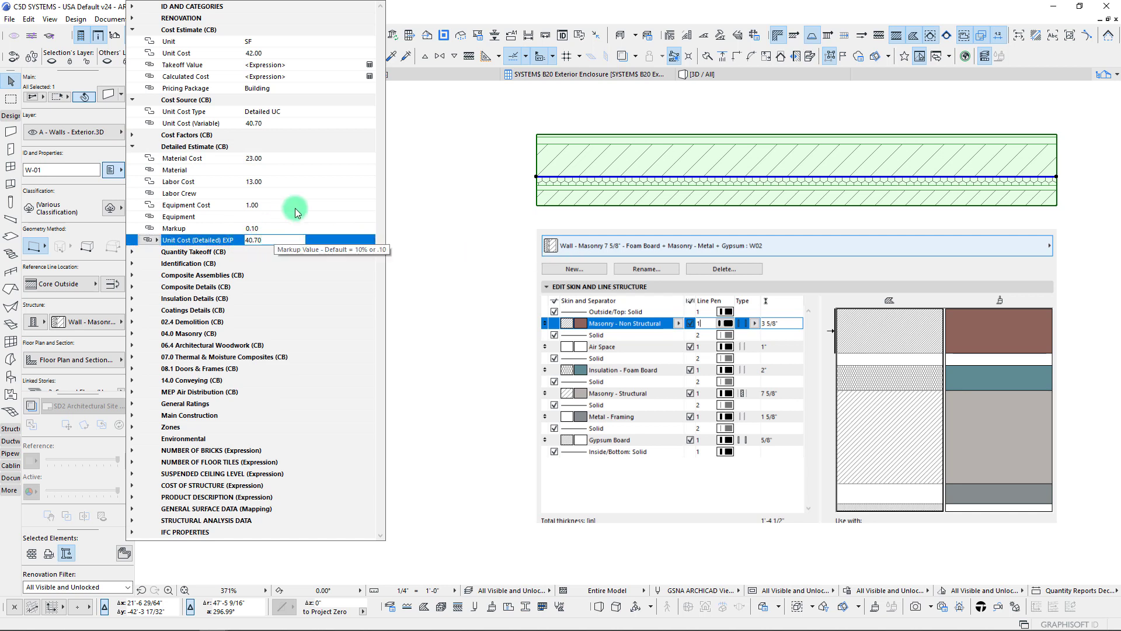
Set the unit cost type back to Composite UC and close the wall's property list
click(324, 116)
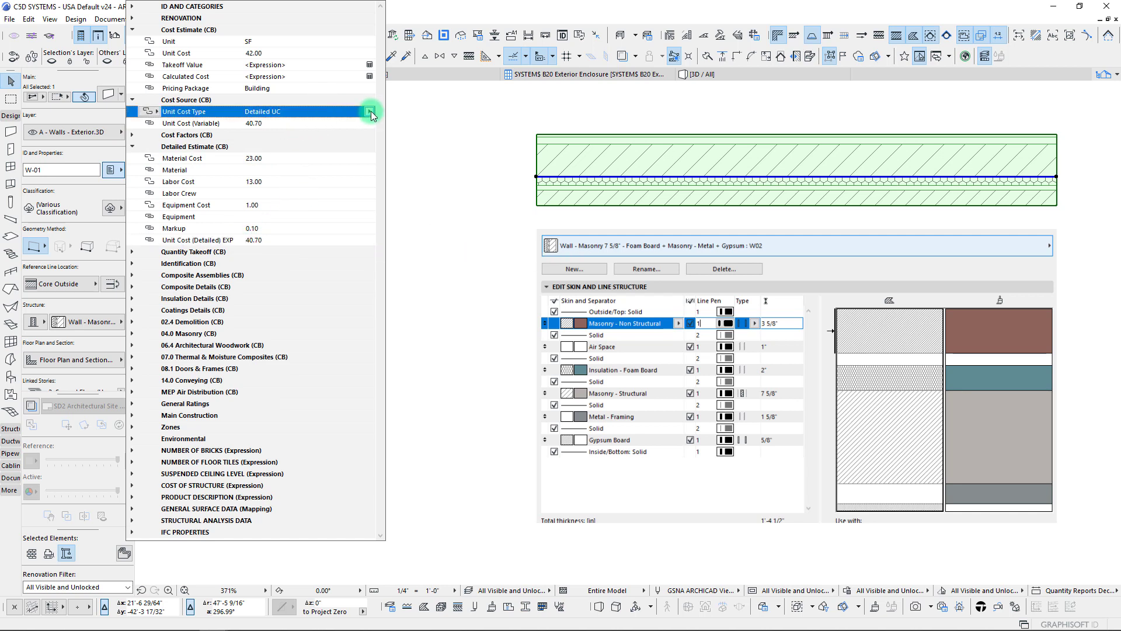
click(369, 111)
click(396, 124)
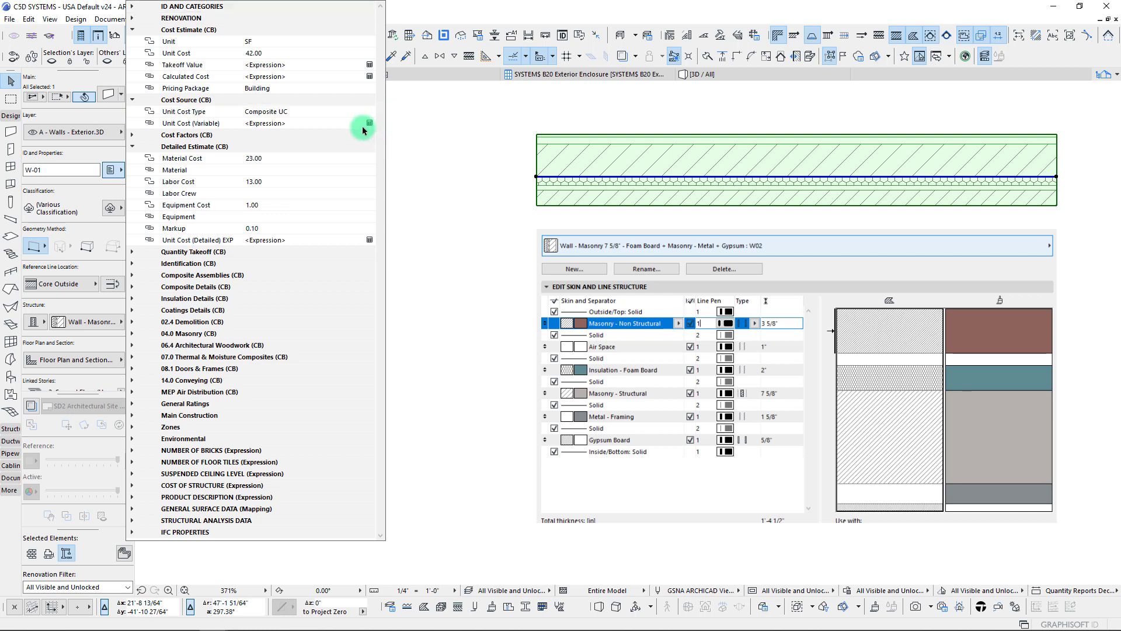
click(133, 147)
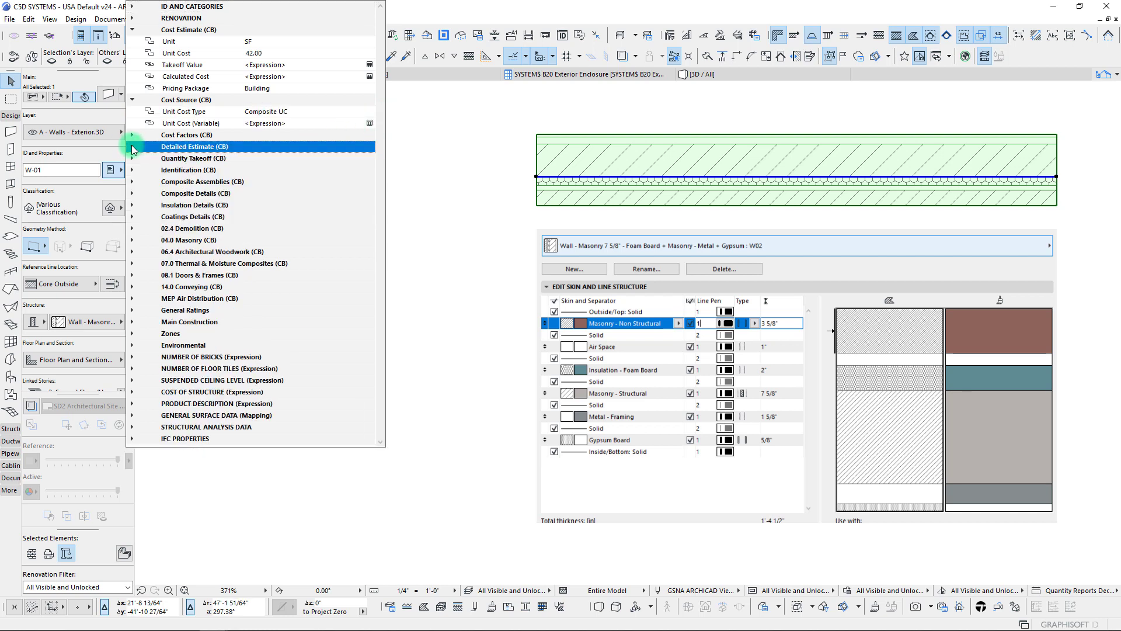
click(476, 202)
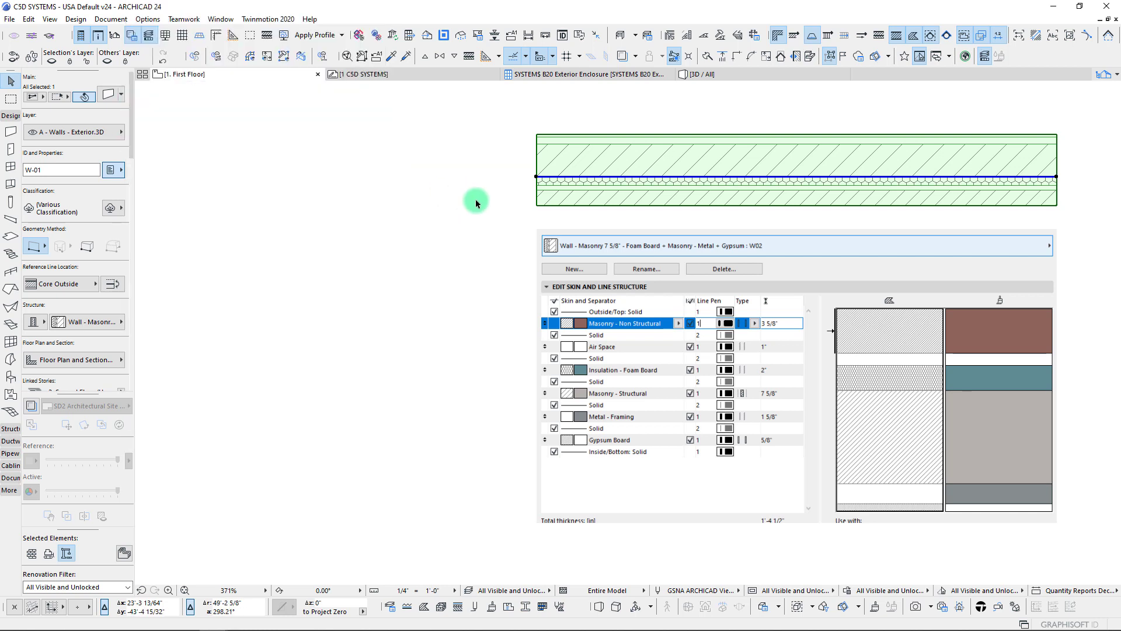
Deselect the wall, review the Data Sources file names in Excel, and go to the A10 Foundations sheet
click(423, 219)
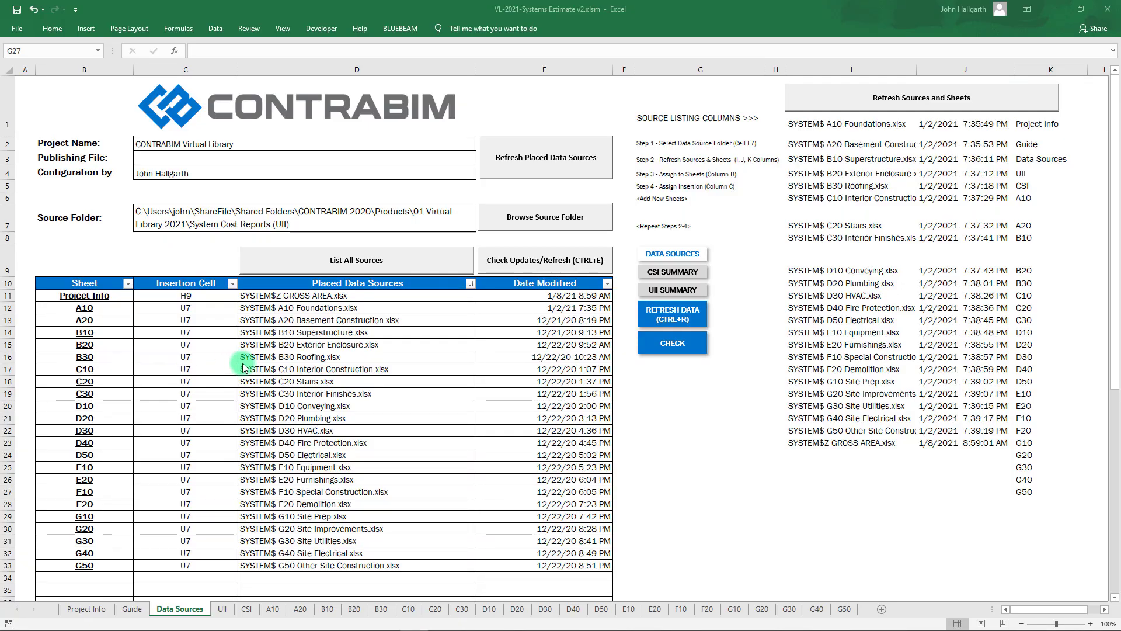
drag(286, 310, 297, 564)
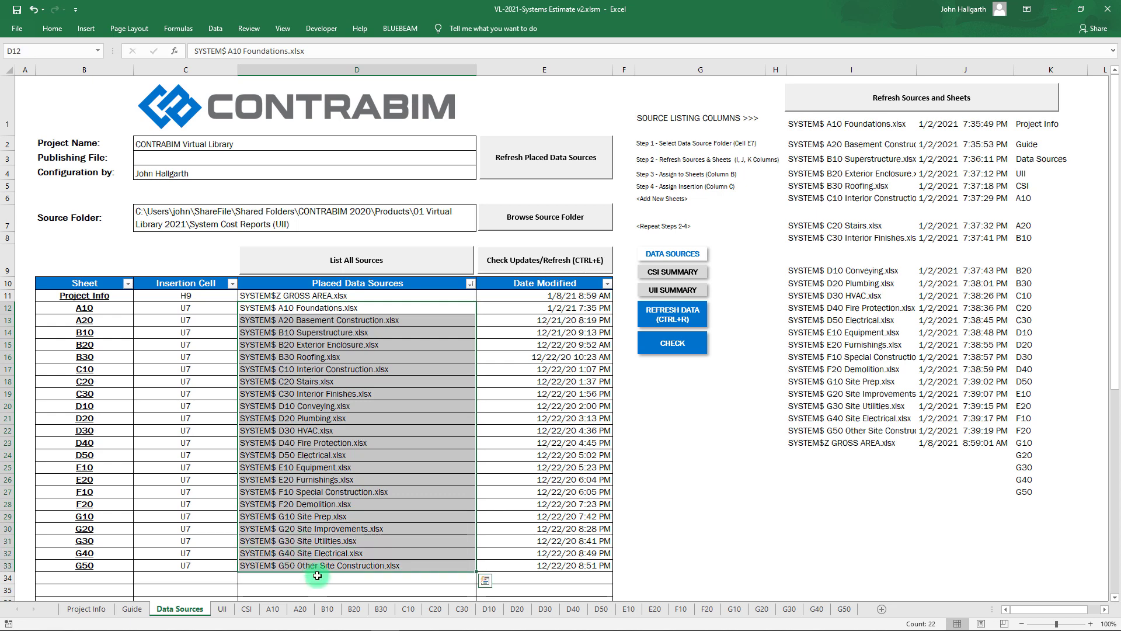
click(514, 444)
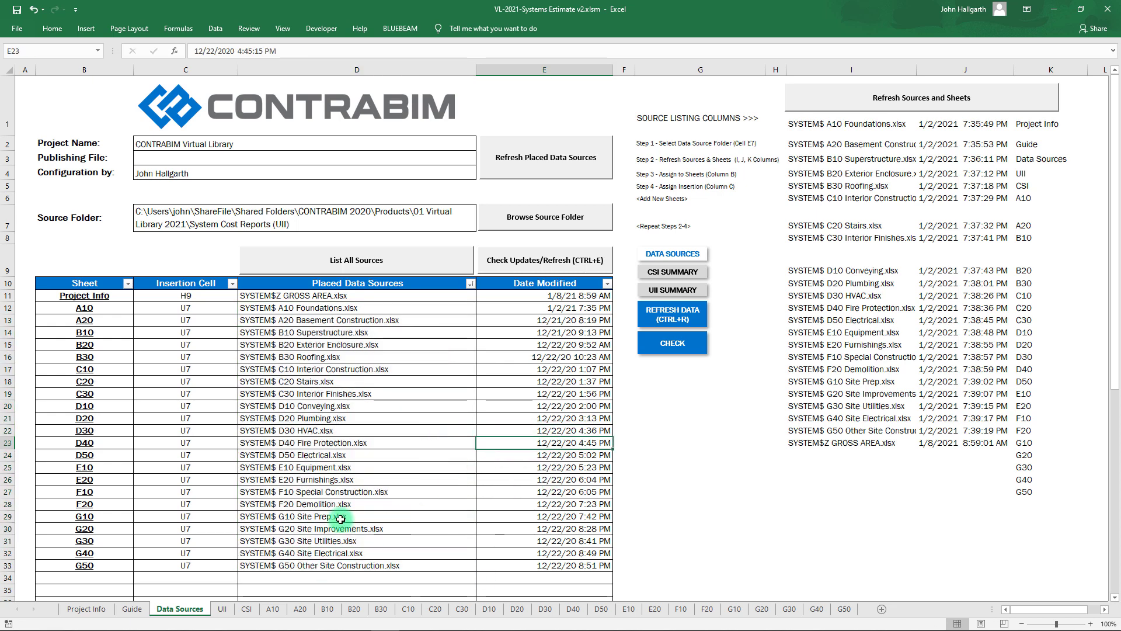
click(274, 609)
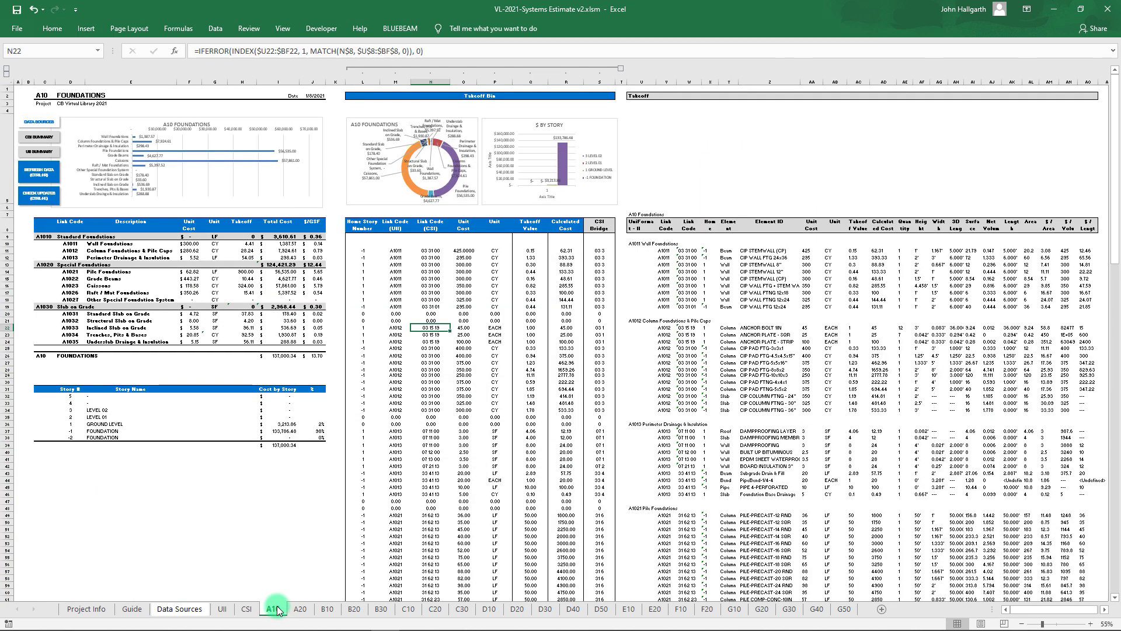
Refresh the A10 Foundations data from the model takeoff and acknowledge the completion messages
click(49, 171)
click(570, 356)
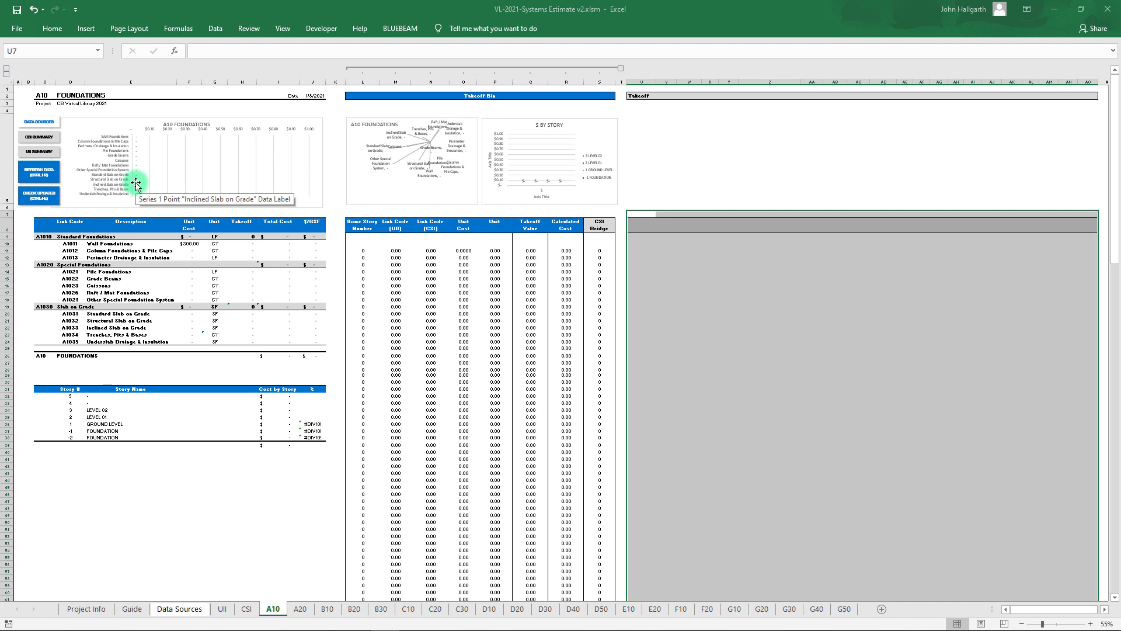
click(575, 352)
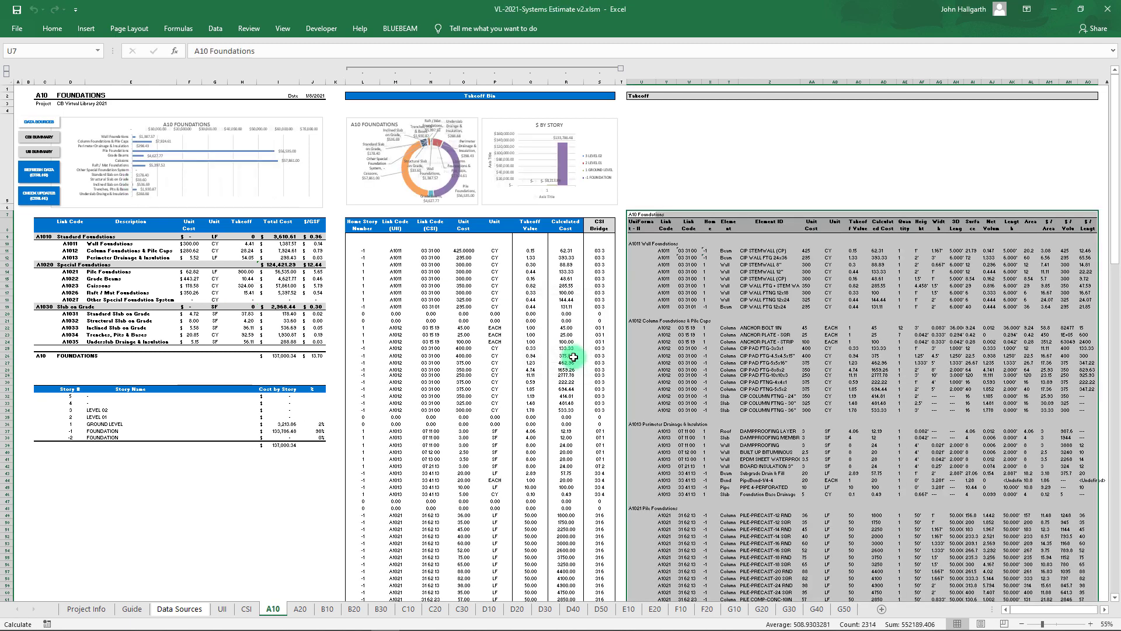
click(602, 82)
Review the Takeoff Bin lookup formulas and its Link Code (UII), Link Code (CSI) and CSI Bridge columns
click(620, 72)
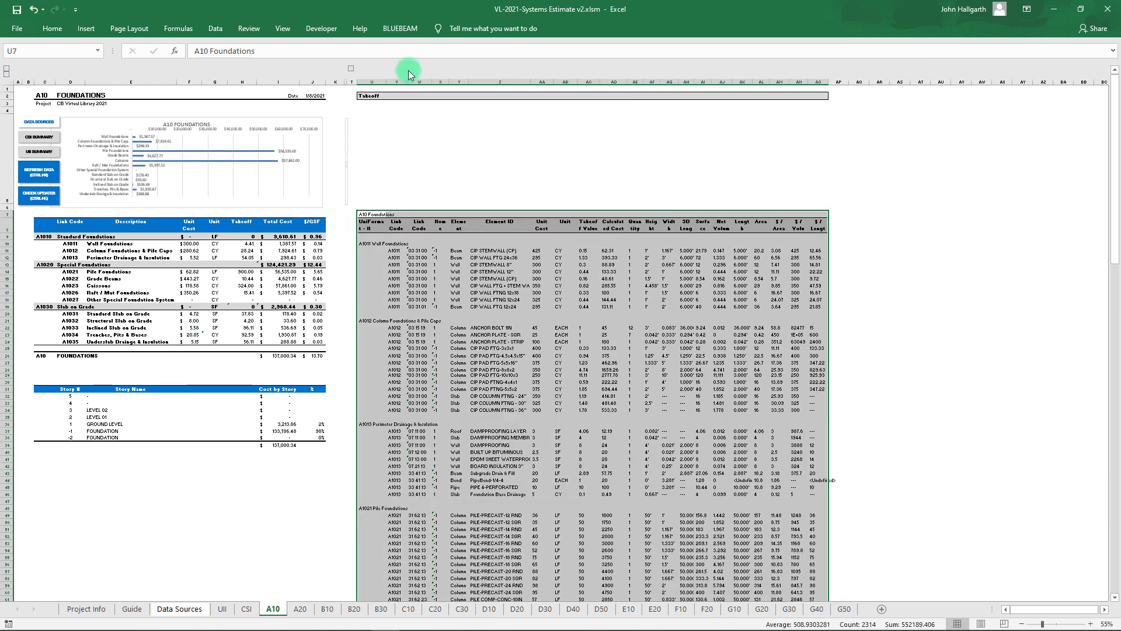
click(351, 69)
click(444, 285)
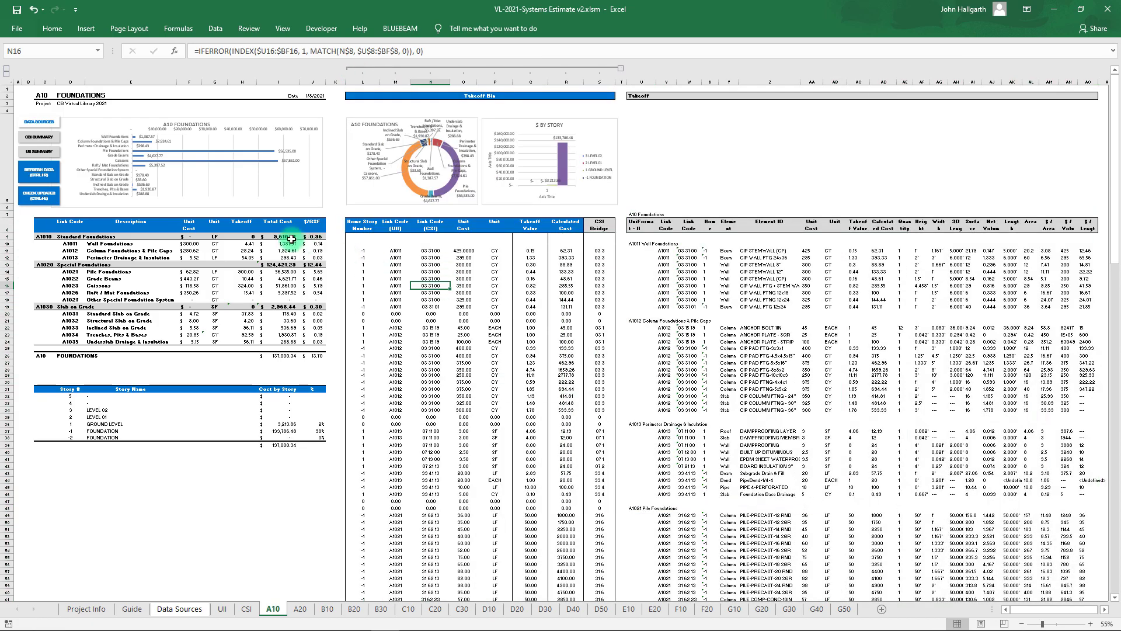
ctrl+scroll(260, 227, up, 1)
ctrl+scroll(246, 227, down, 1)
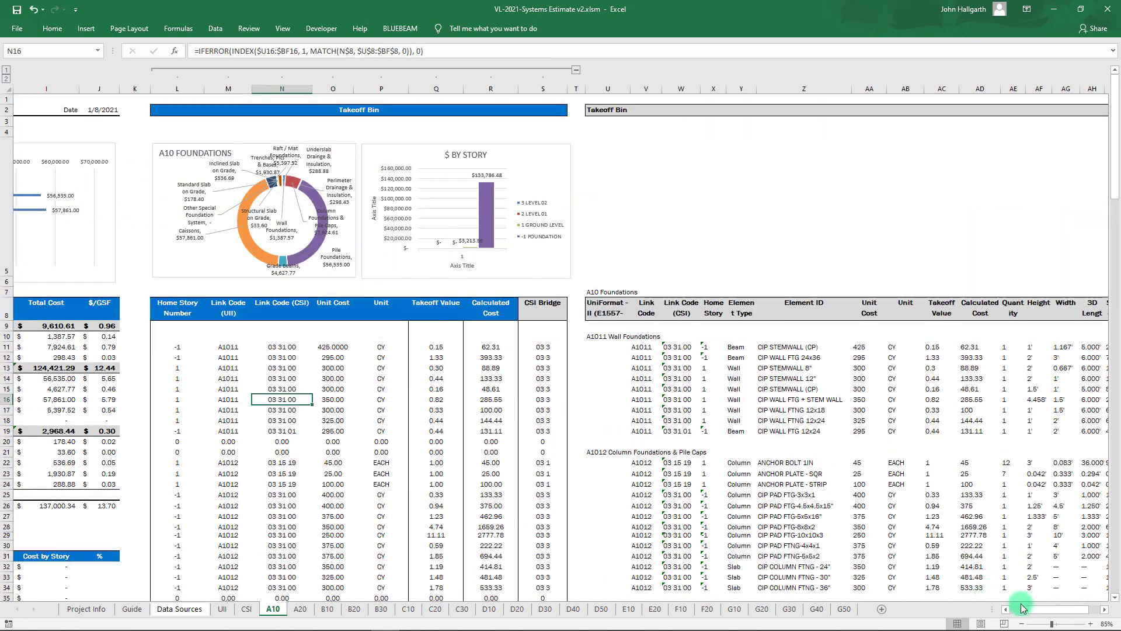
ctrl+scroll(826, 582, up, 2)
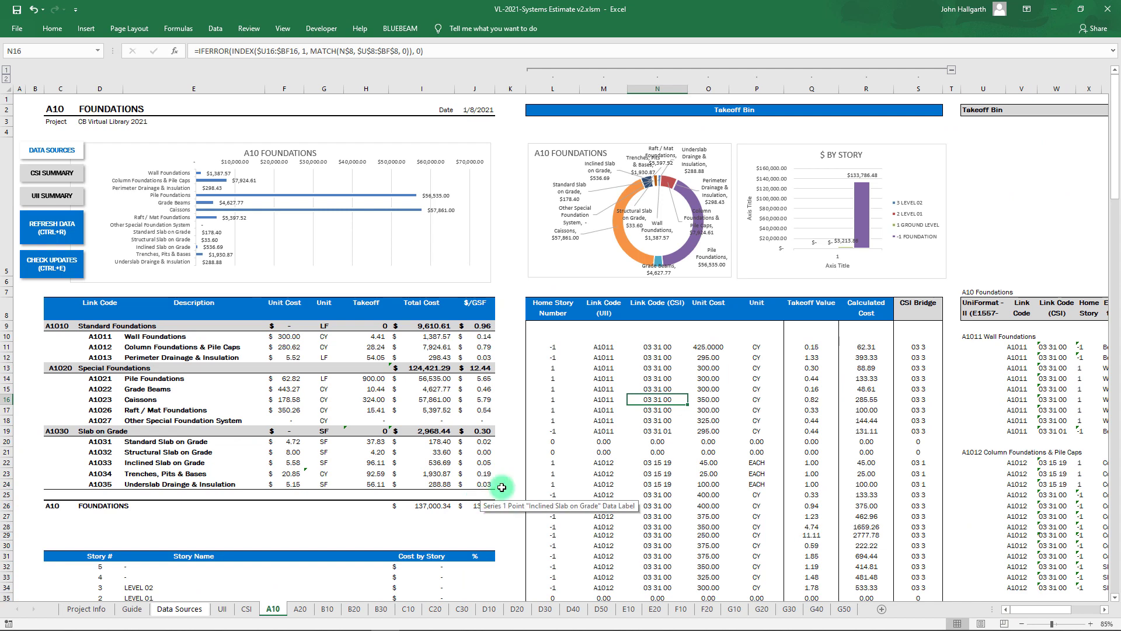
click(595, 356)
click(437, 52)
click(574, 321)
click(655, 308)
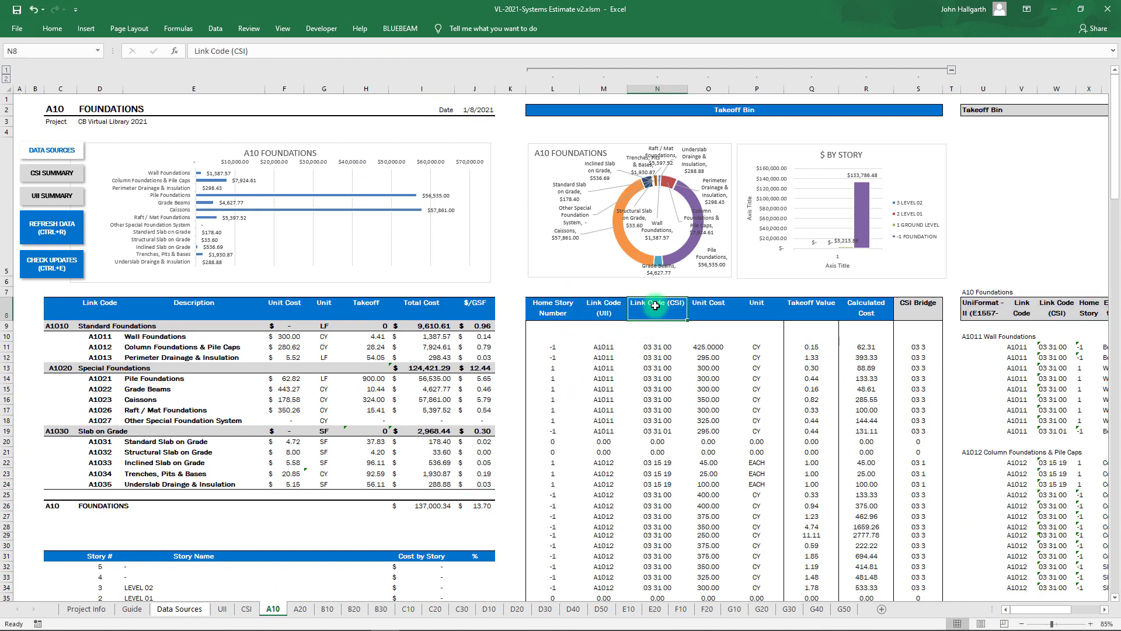
click(923, 312)
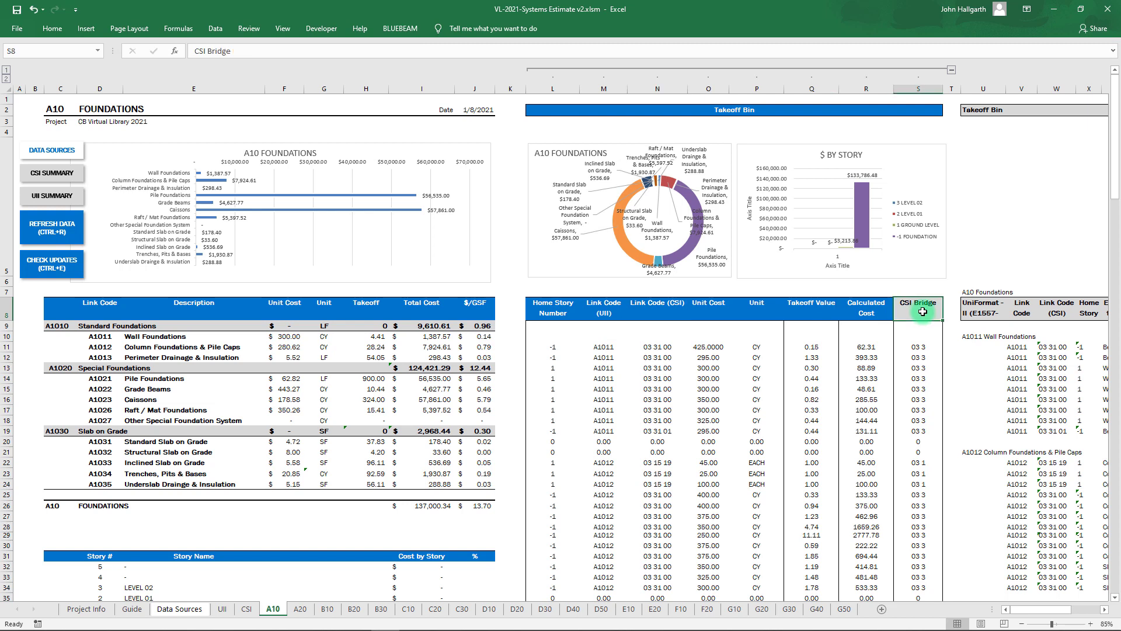
Highlight the Wall, Column and Raft foundation rows and the cost-by-story table, then go to UII
drag(112, 339, 345, 339)
drag(466, 338, 466, 339)
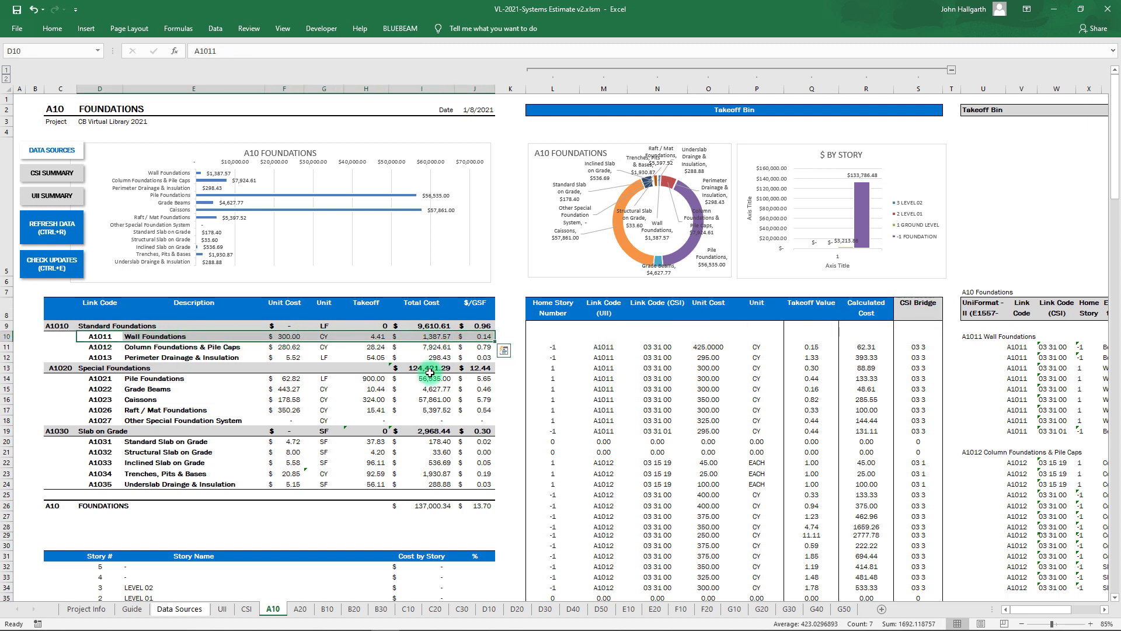
drag(102, 347, 479, 347)
click(292, 409)
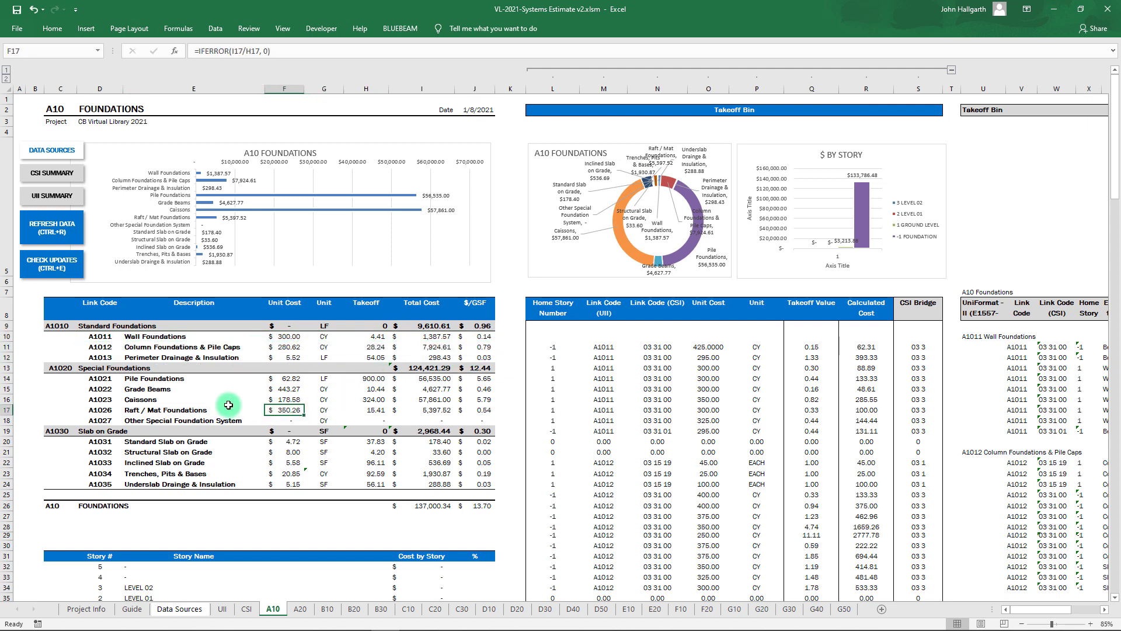
scroll(228, 405, down, 3)
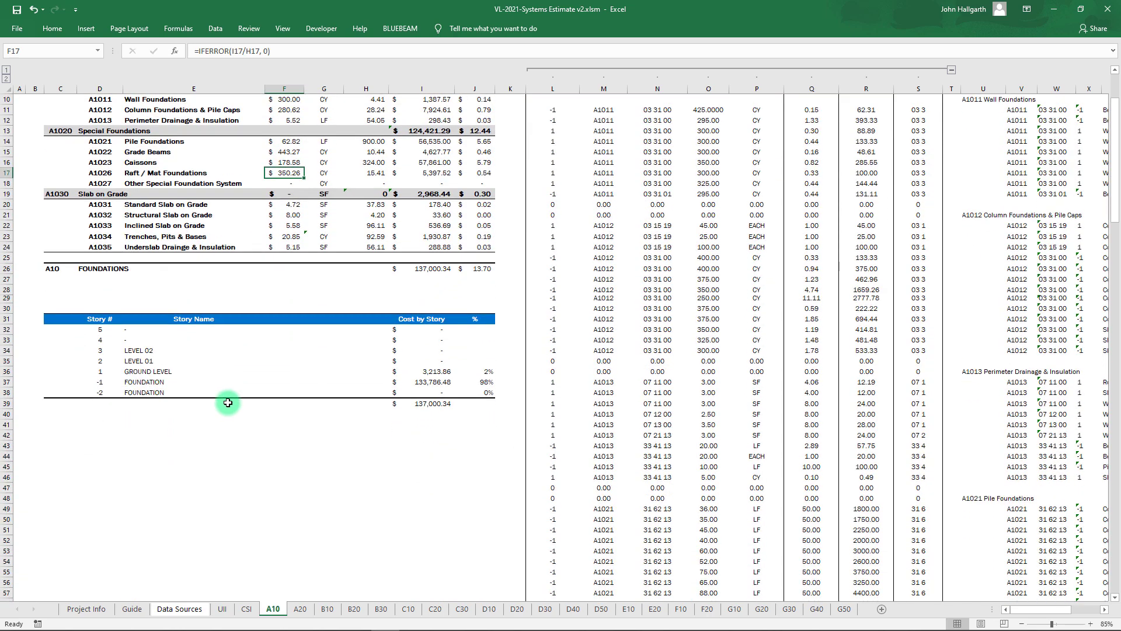
drag(62, 315, 473, 403)
click(285, 409)
scroll(150, 365, up, 3)
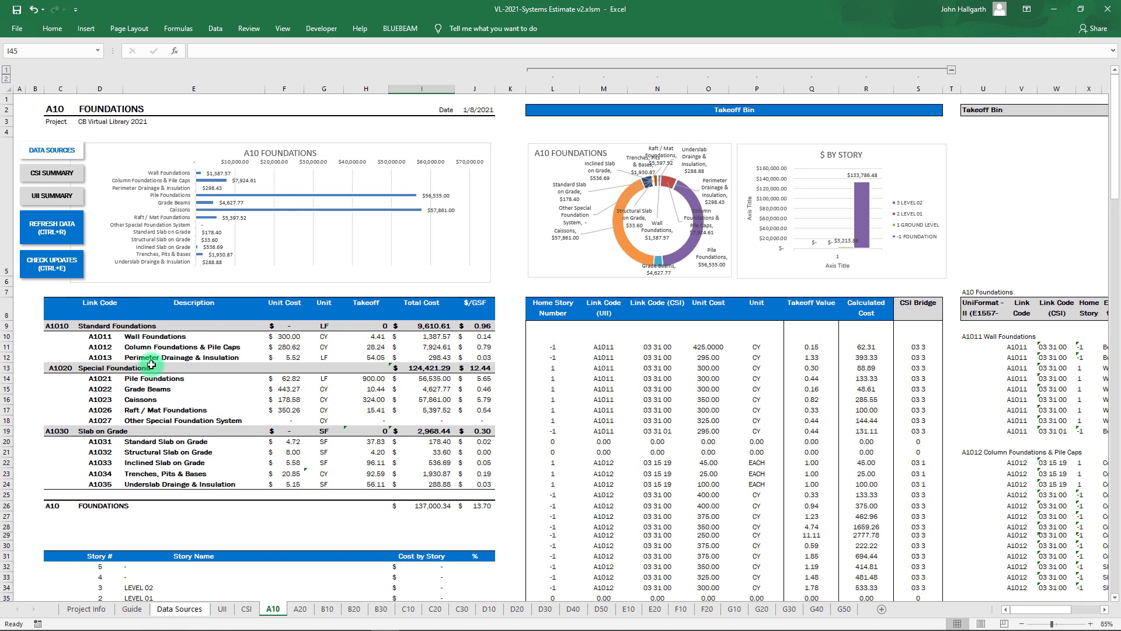
click(221, 609)
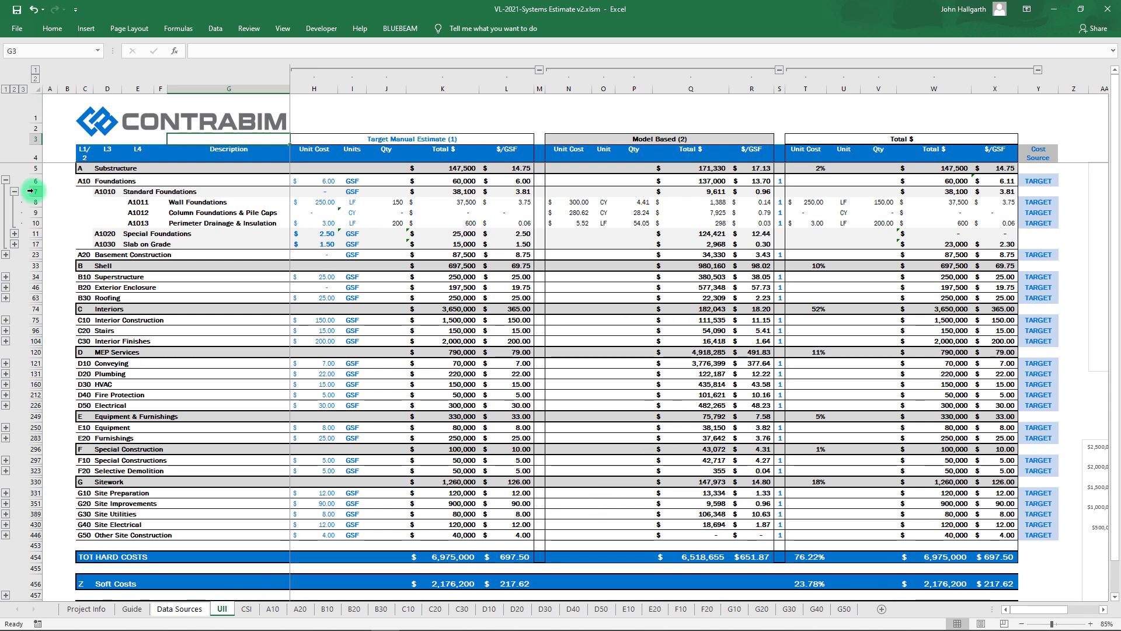
click(15, 192)
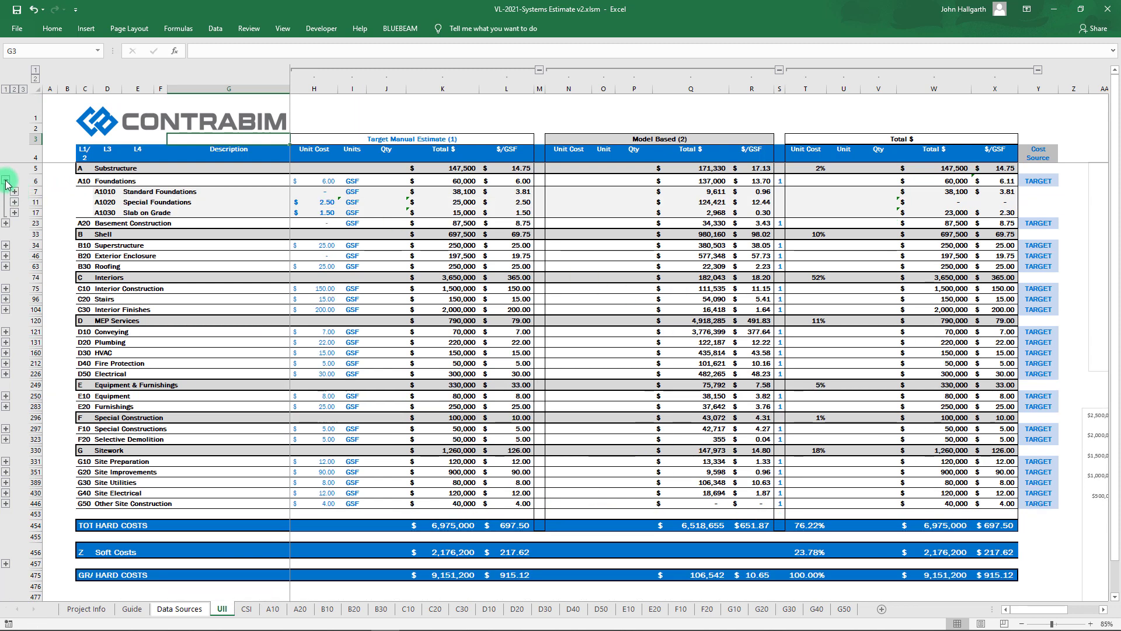
click(7, 182)
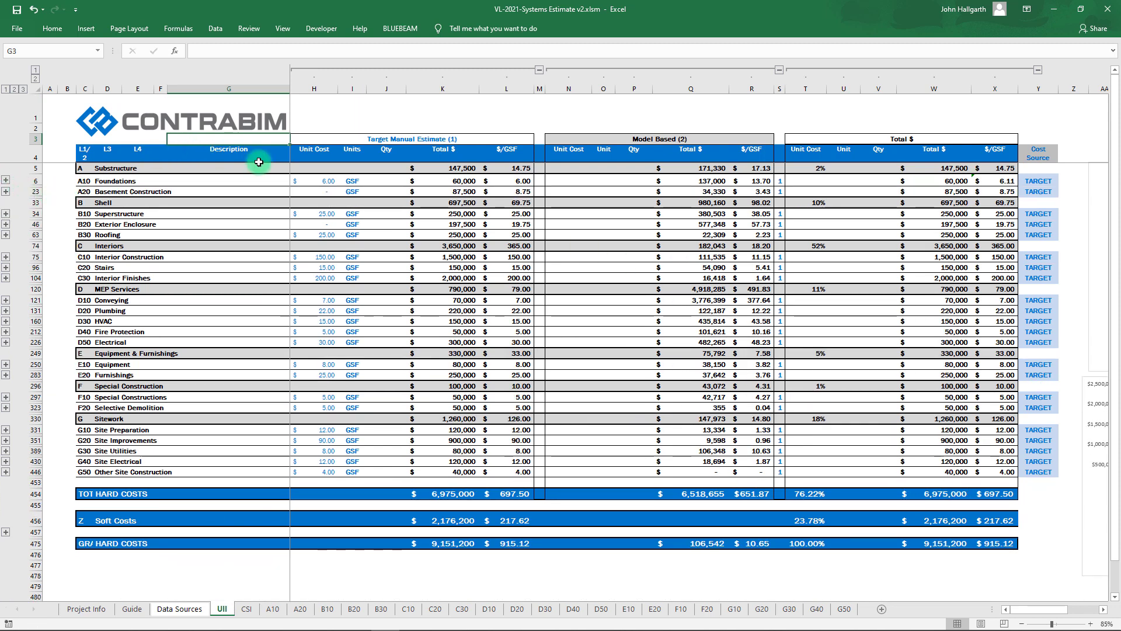
click(539, 70)
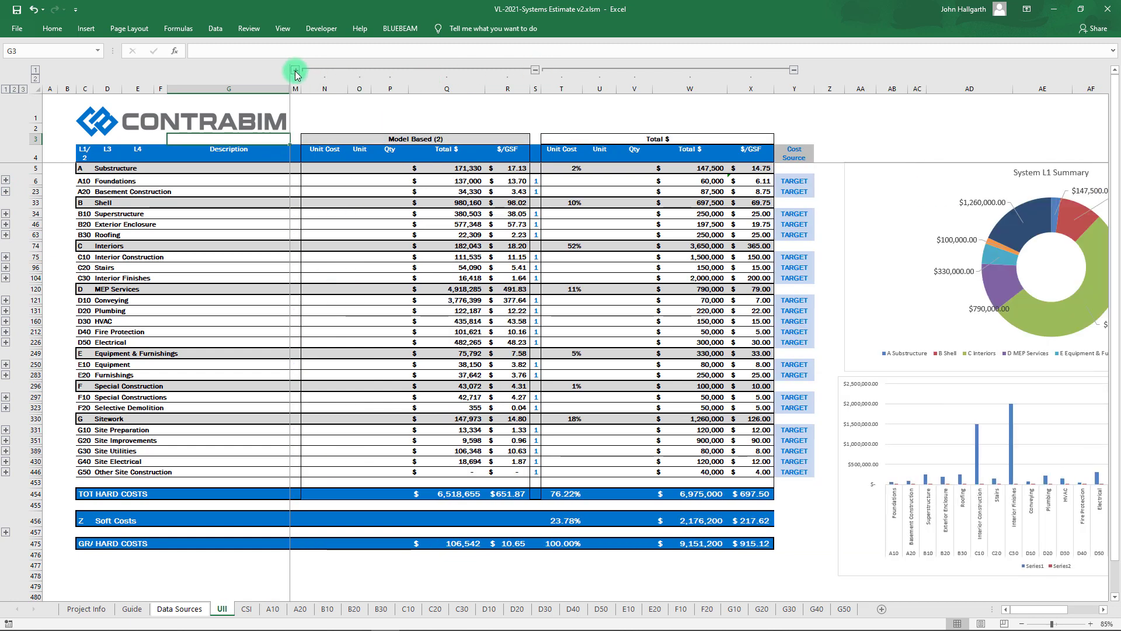
click(295, 71)
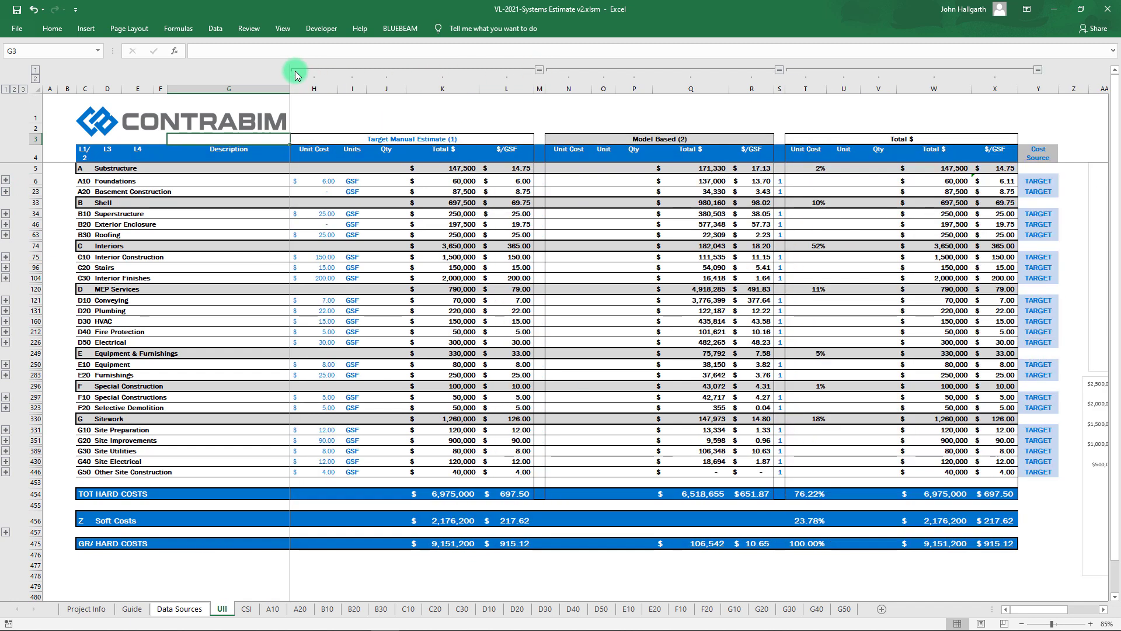
click(779, 69)
click(604, 71)
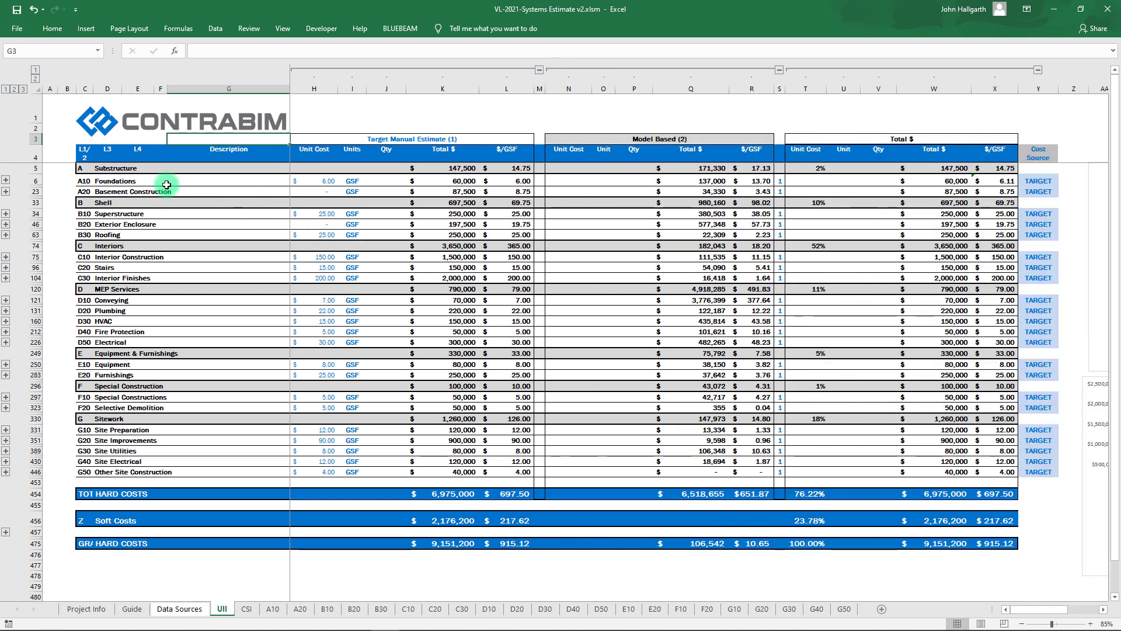
click(6, 180)
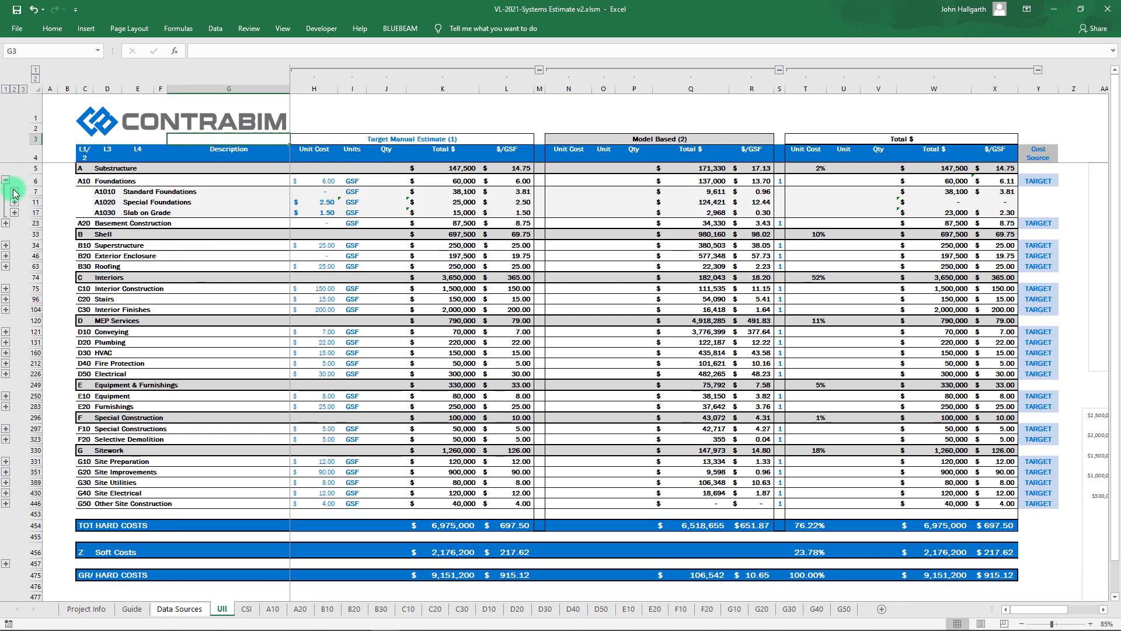
click(14, 194)
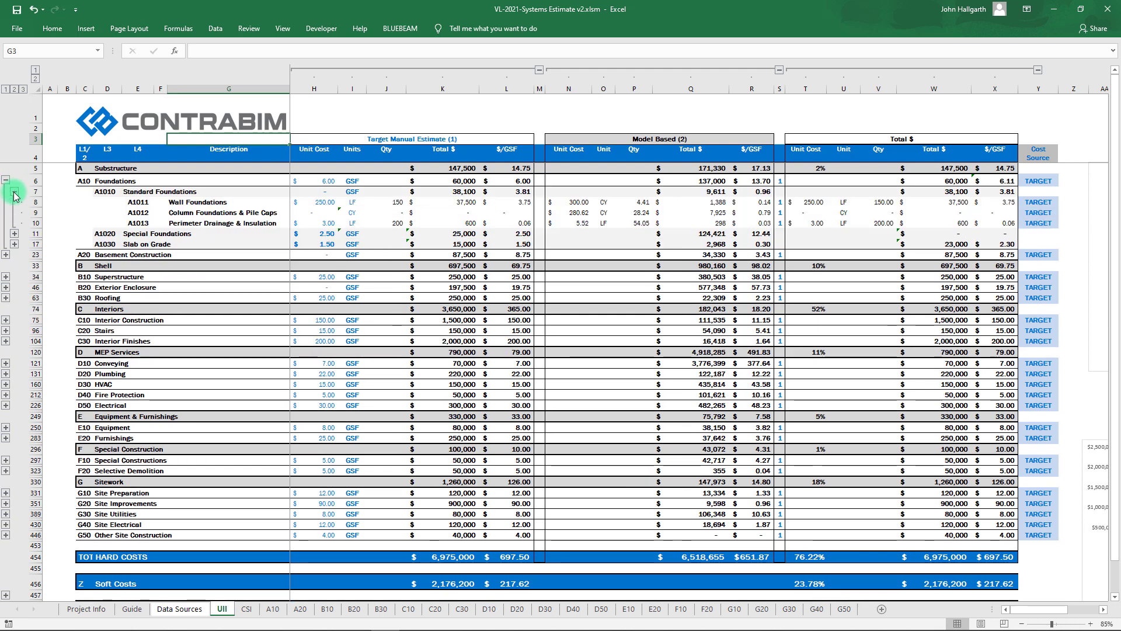
click(321, 202)
Set the Wall Foundations target to 2000 LF at a $25 unit cost
click(397, 202)
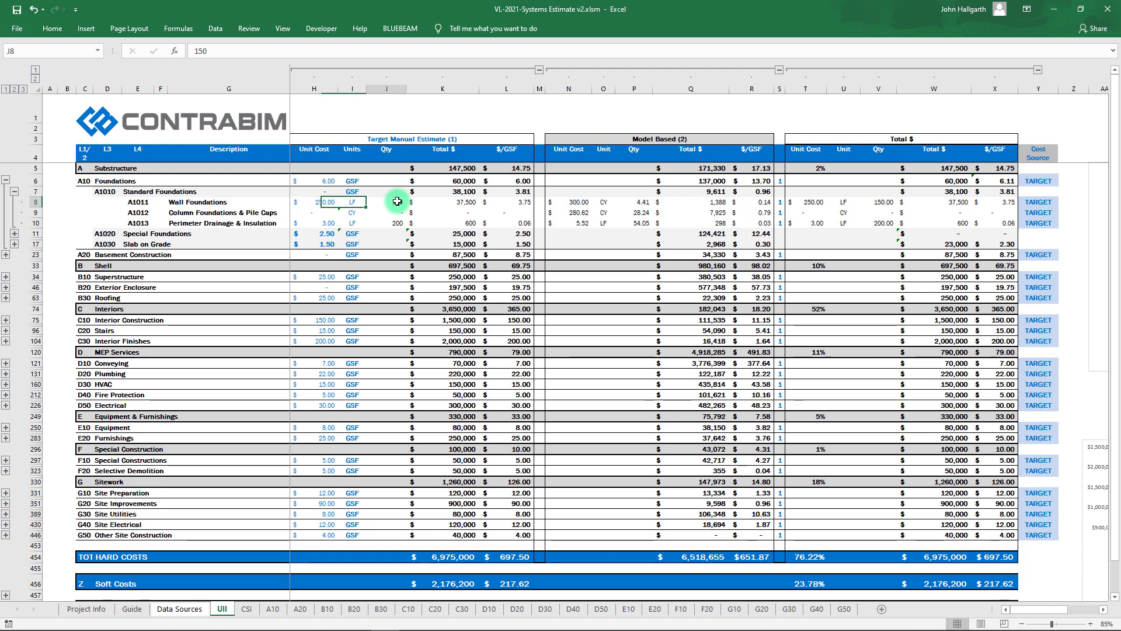
text(200)
key(Left)
key(Left)
text(25)
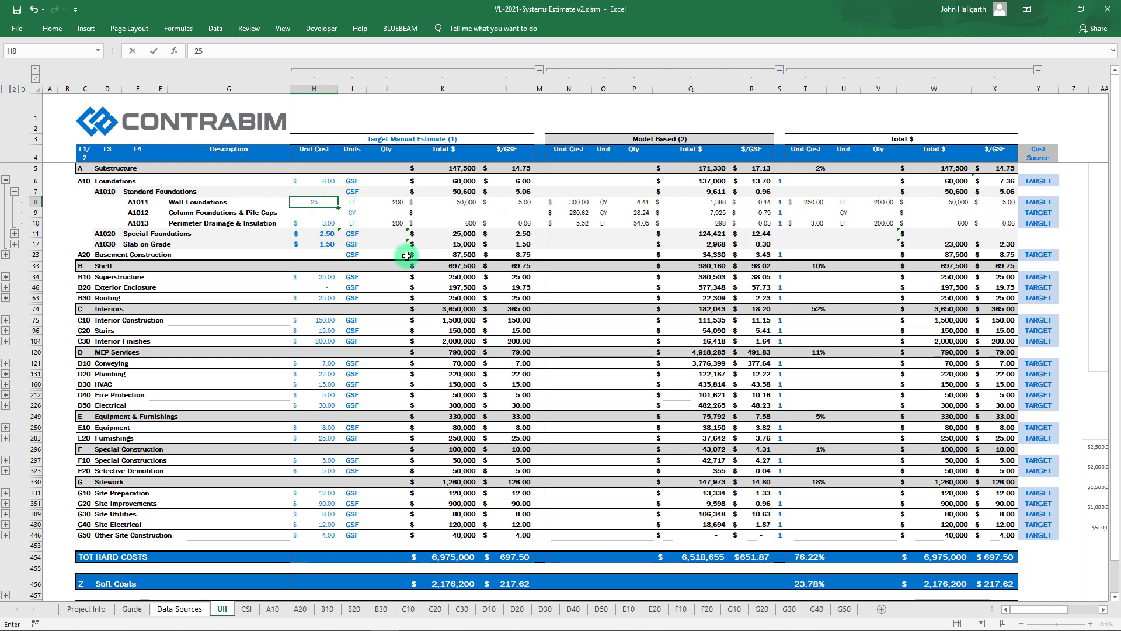
key(Right)
key(Right)
key(Right)
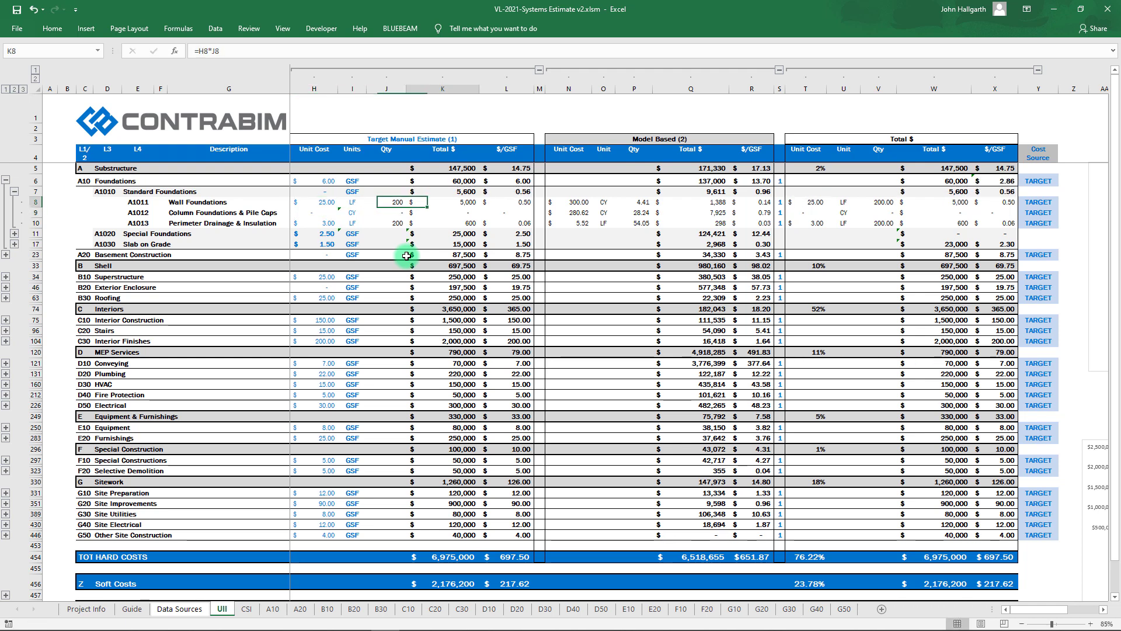
key(Up)
key(Down)
key(Left)
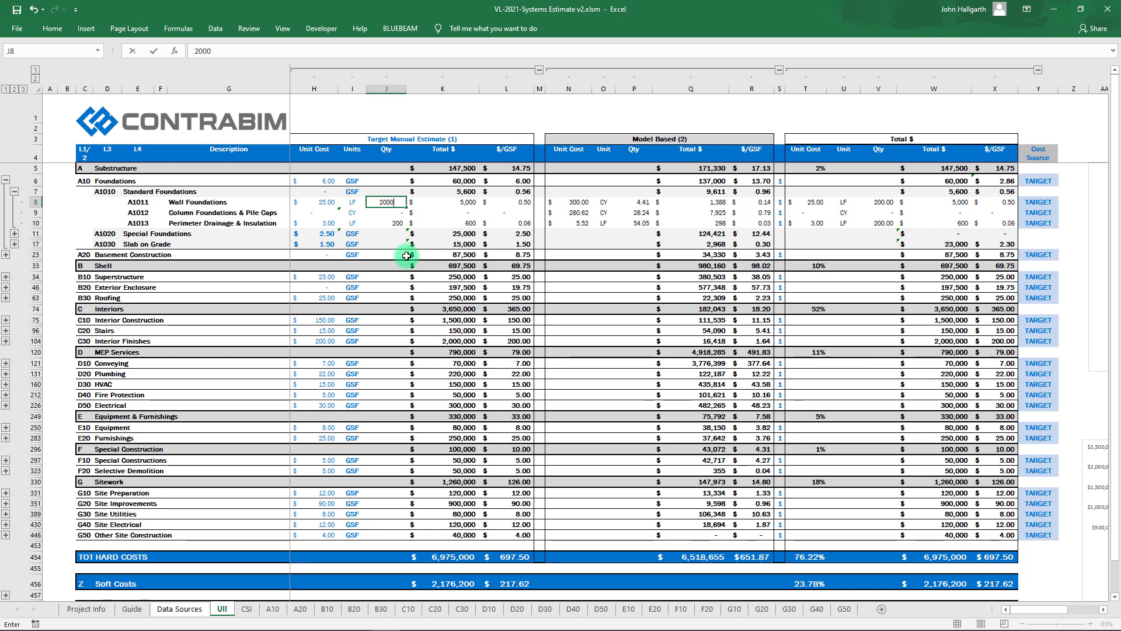
key(Up)
Set the Standard Foundations target unit cost to $5.00 and check its units formula
key(Left)
key(Left)
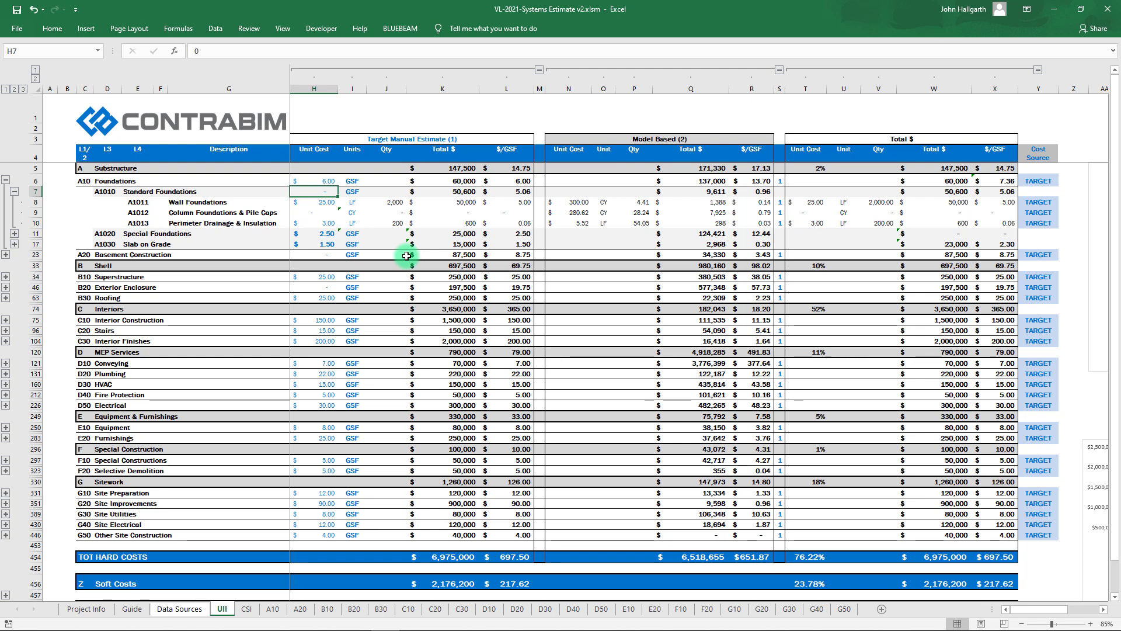
key(Return)
key(Right)
key(Left)
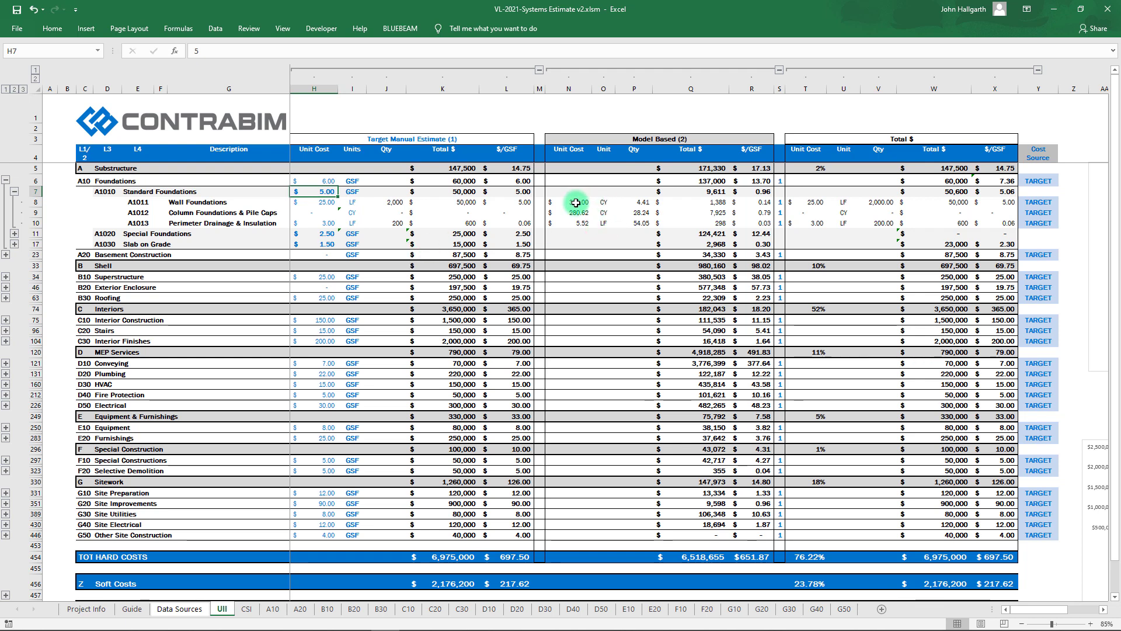
Set the Wall Foundations cost source to 2 so it uses the Model Based unit cost
drag(576, 202, 712, 203)
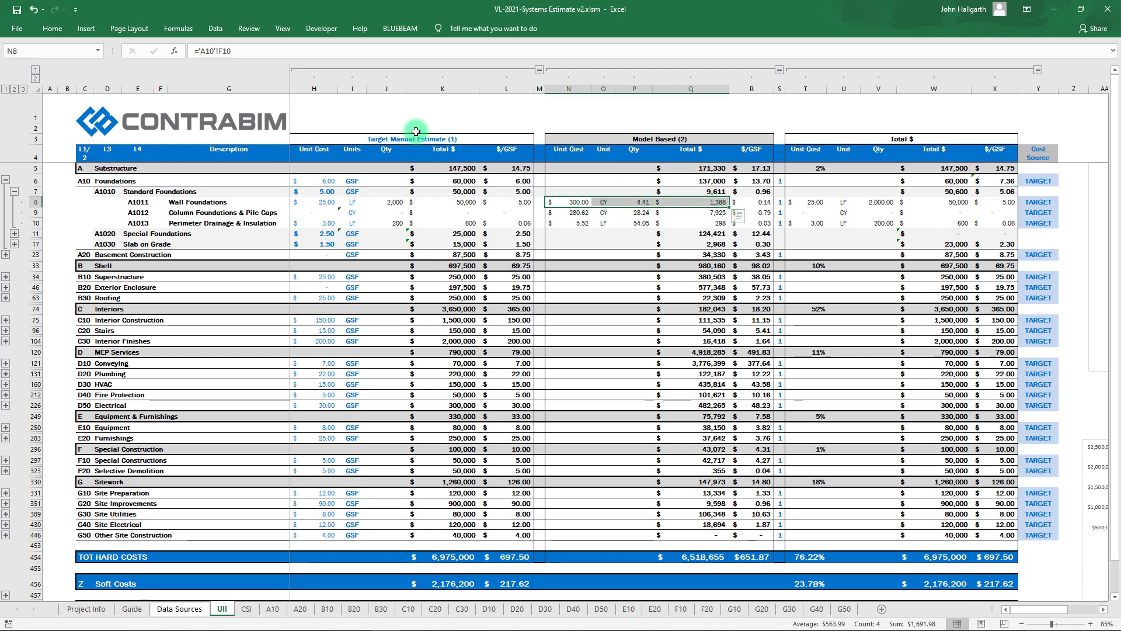
key(Return)
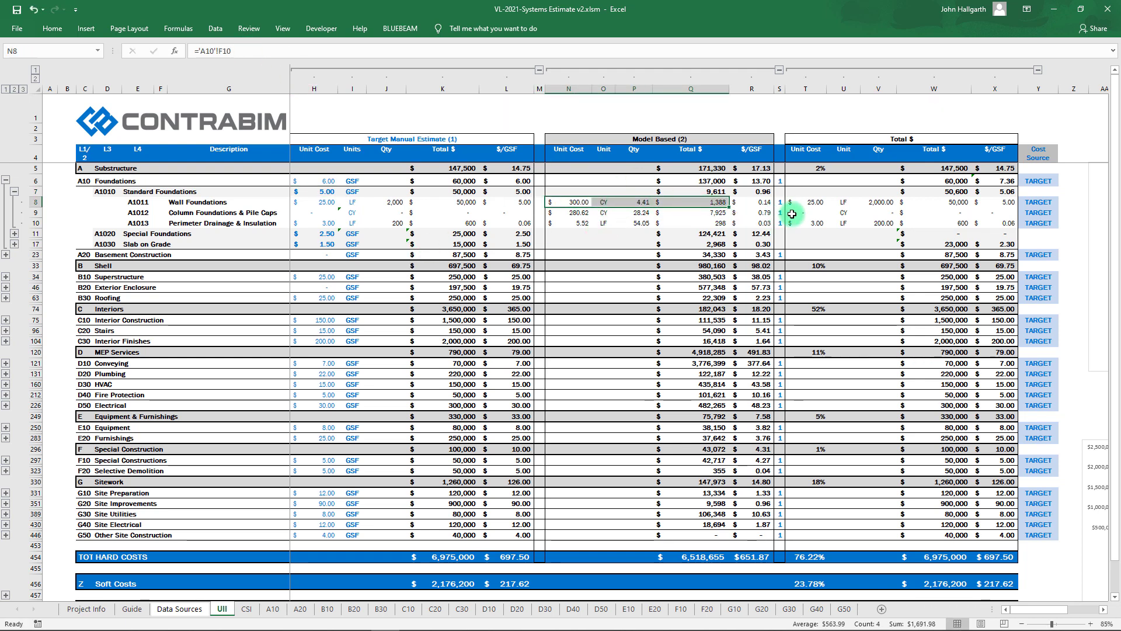
click(779, 203)
text(2)
click(814, 226)
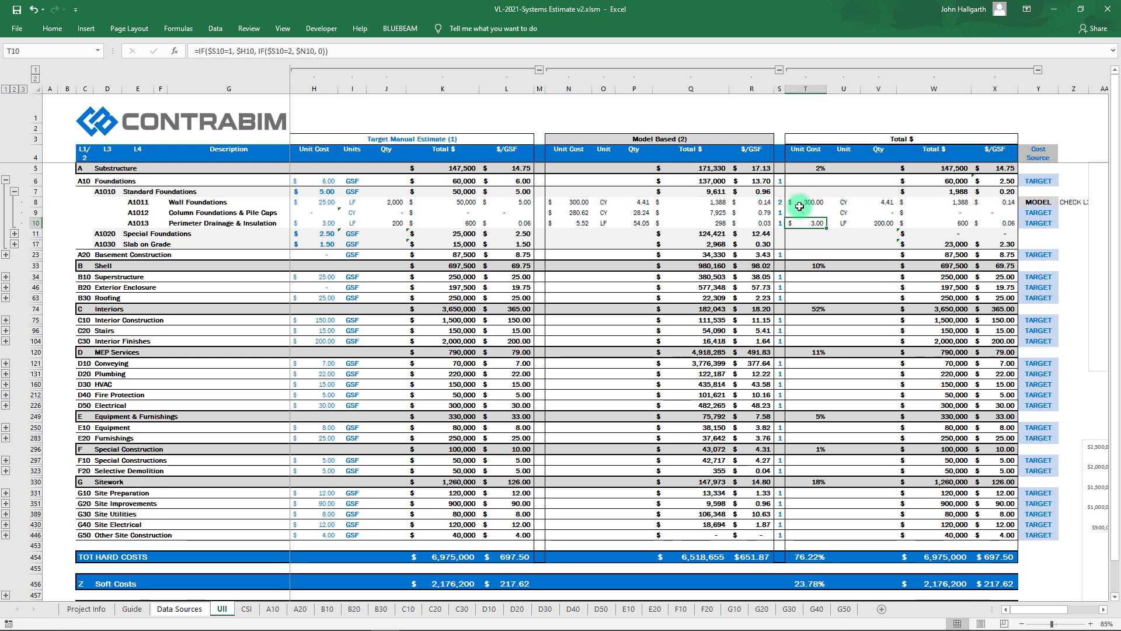
Switch the Column Foundations and Perimeter Drainage cost sources to 2 (MODEL)
click(1043, 203)
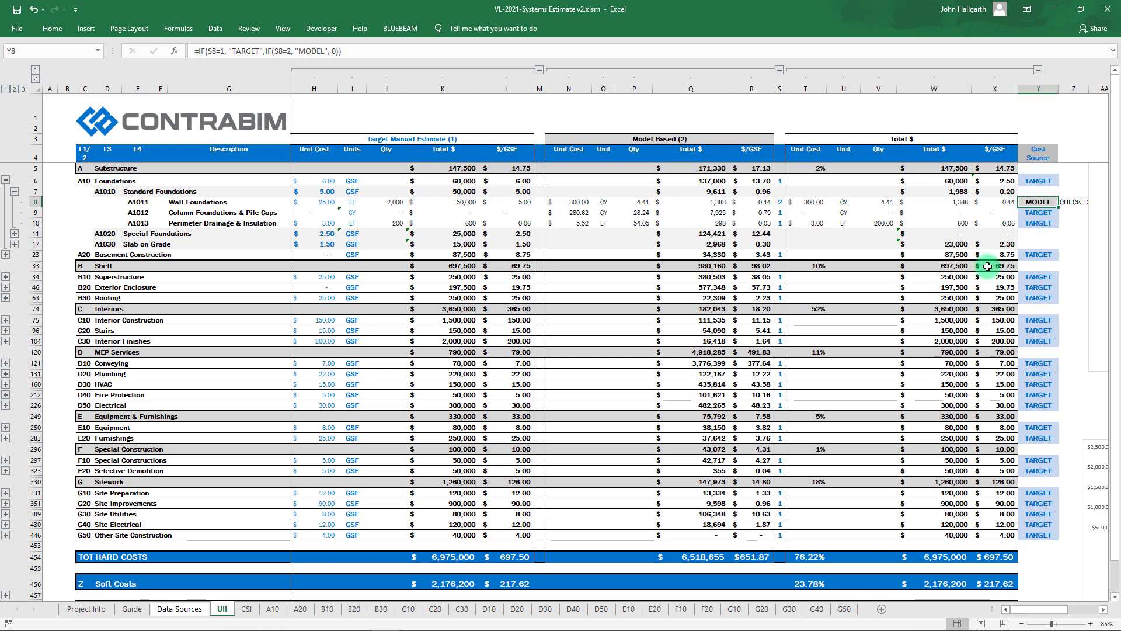
click(1034, 213)
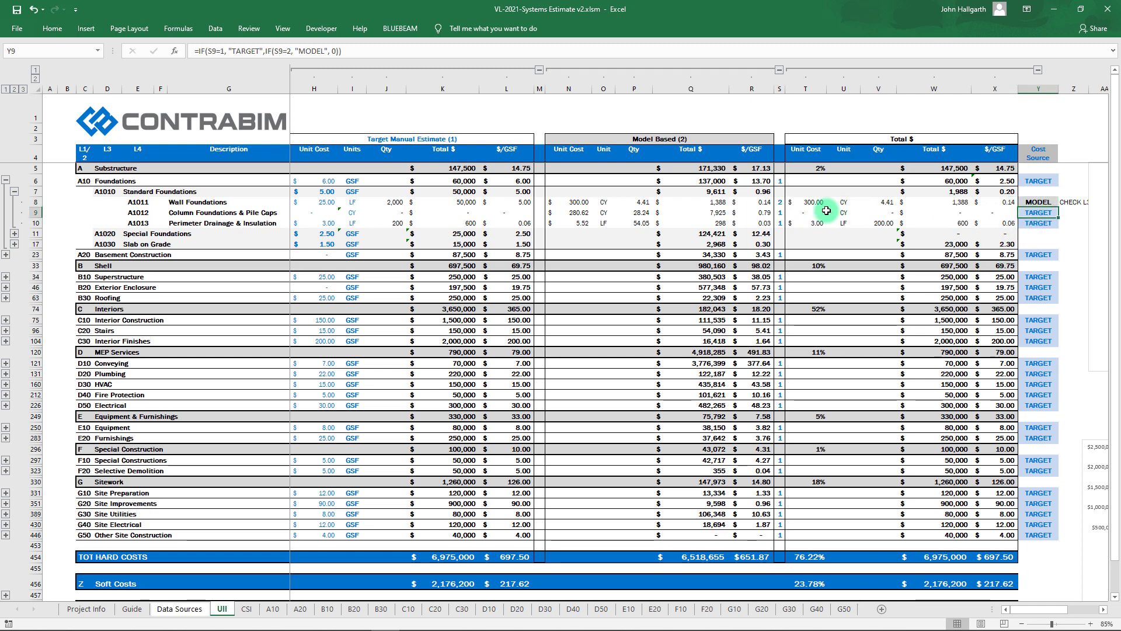
click(780, 212)
text(2)
key(Return)
text(2)
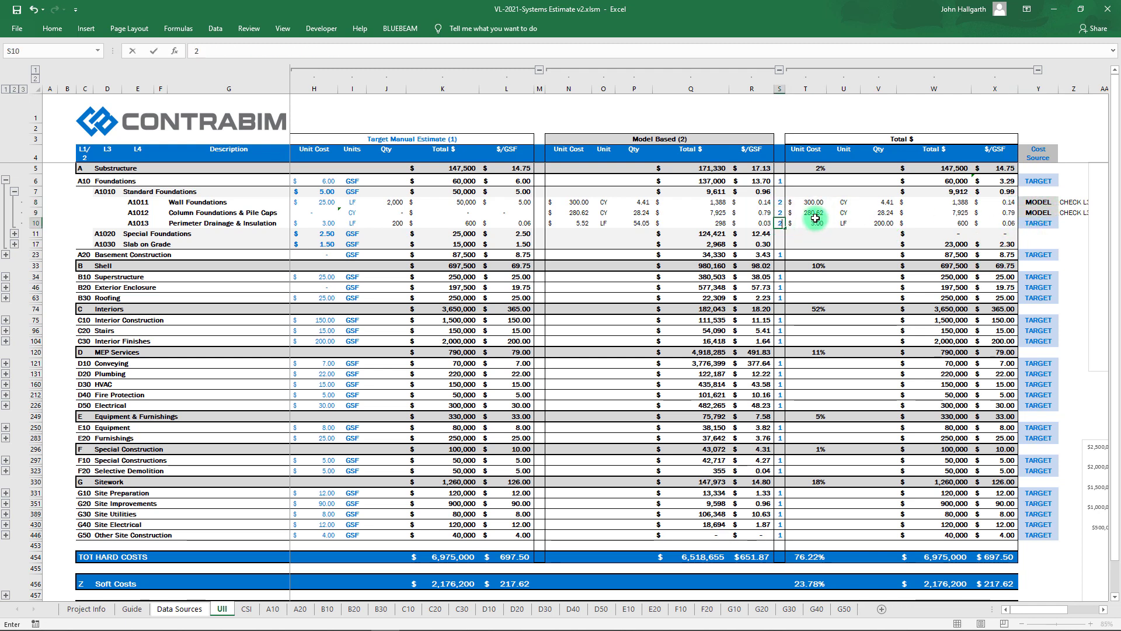
click(815, 223)
Compare the three foundation totals and model-based costs with the Standard Foundations subtotal
drag(957, 202, 956, 223)
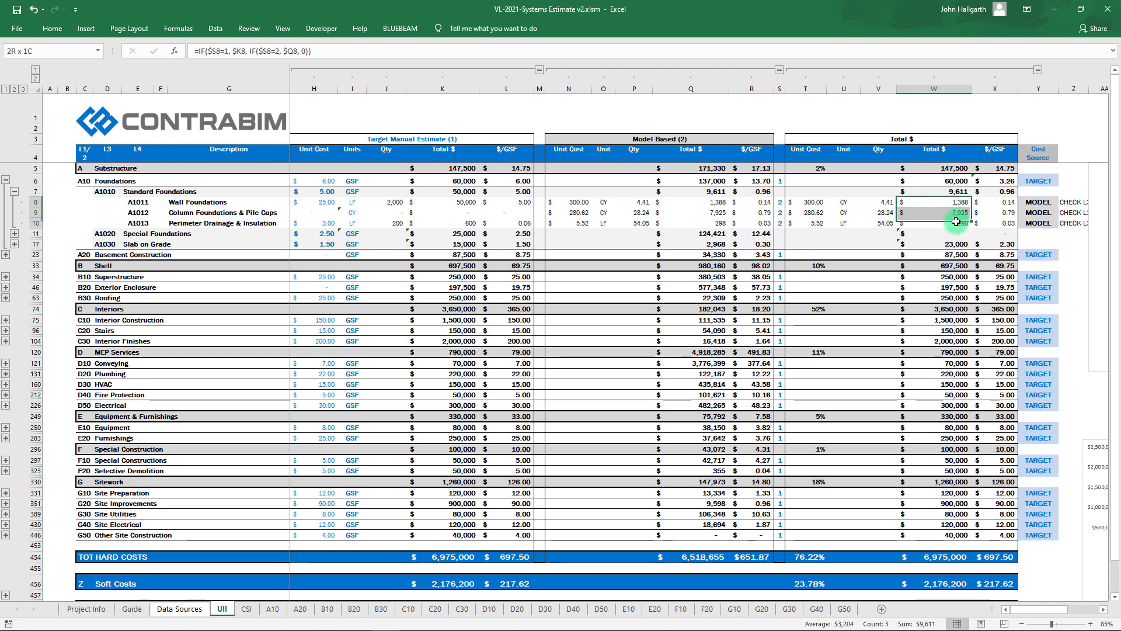
drag(709, 202, 719, 224)
click(951, 192)
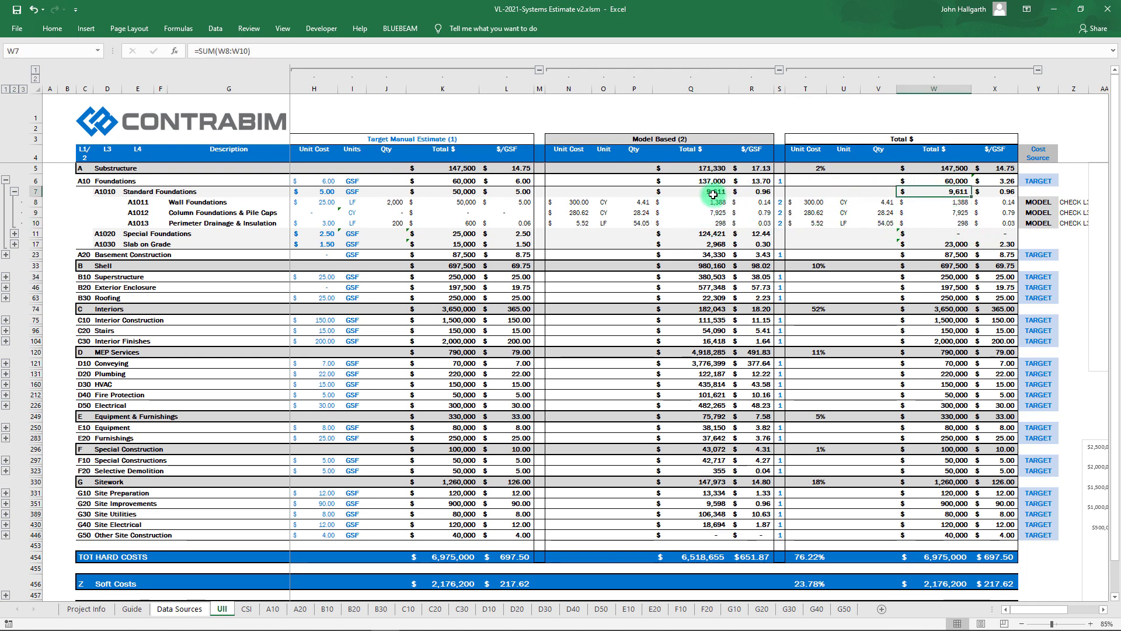
click(711, 193)
Set the Foundations row cost source to 2 and check the Foundations and Special Foundations totals
click(780, 181)
text(2)
click(831, 213)
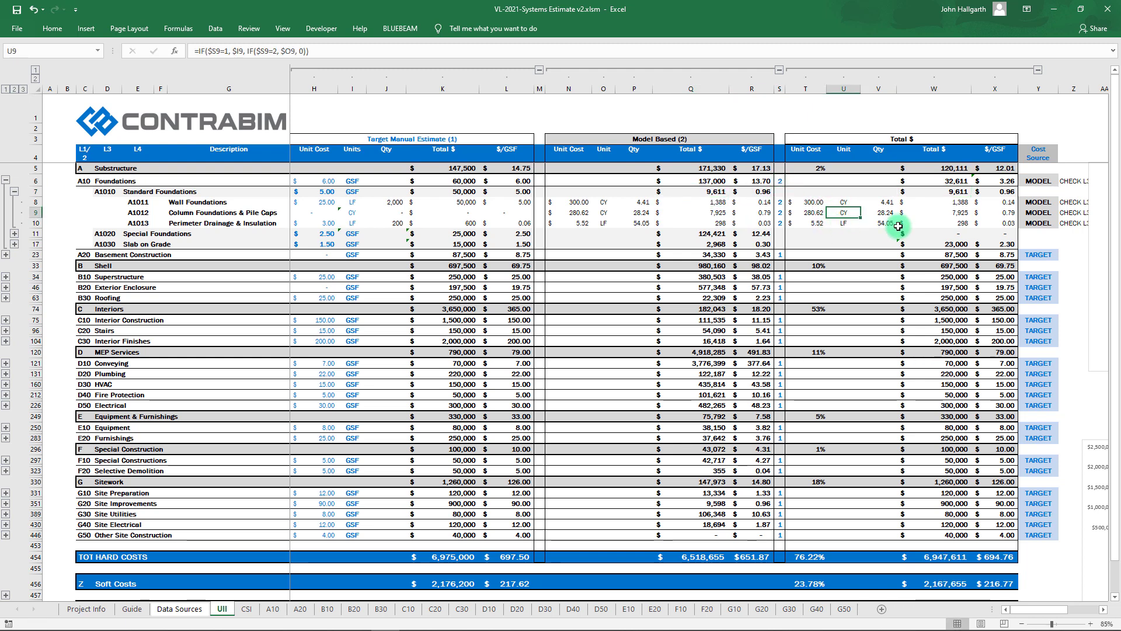
click(939, 181)
click(940, 195)
click(934, 234)
click(841, 234)
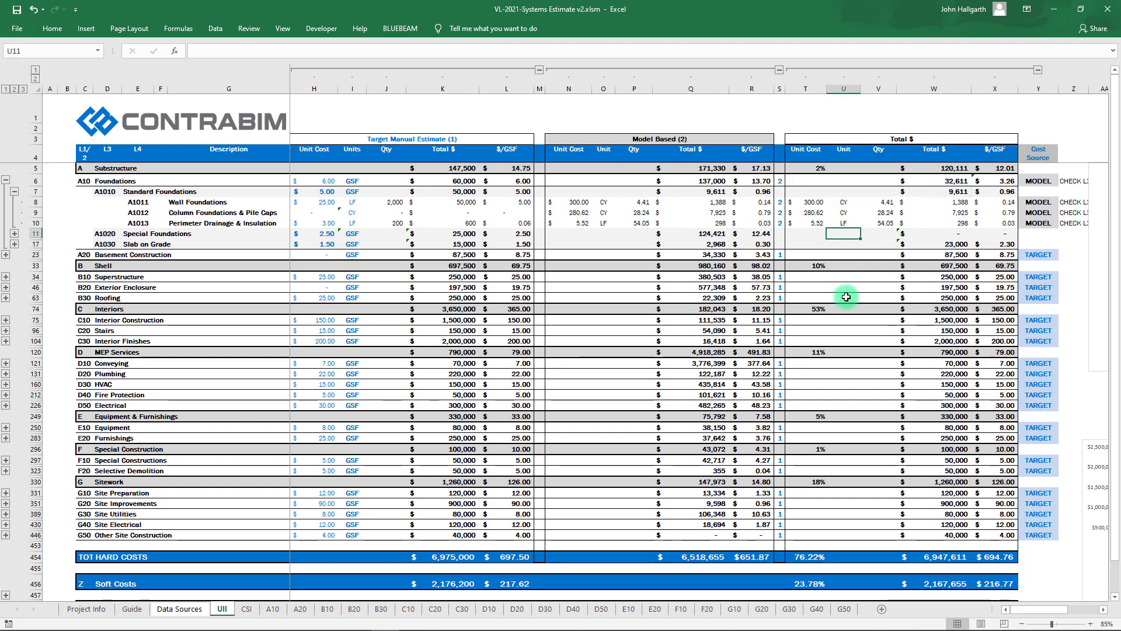
scroll(508, 309, down, 2)
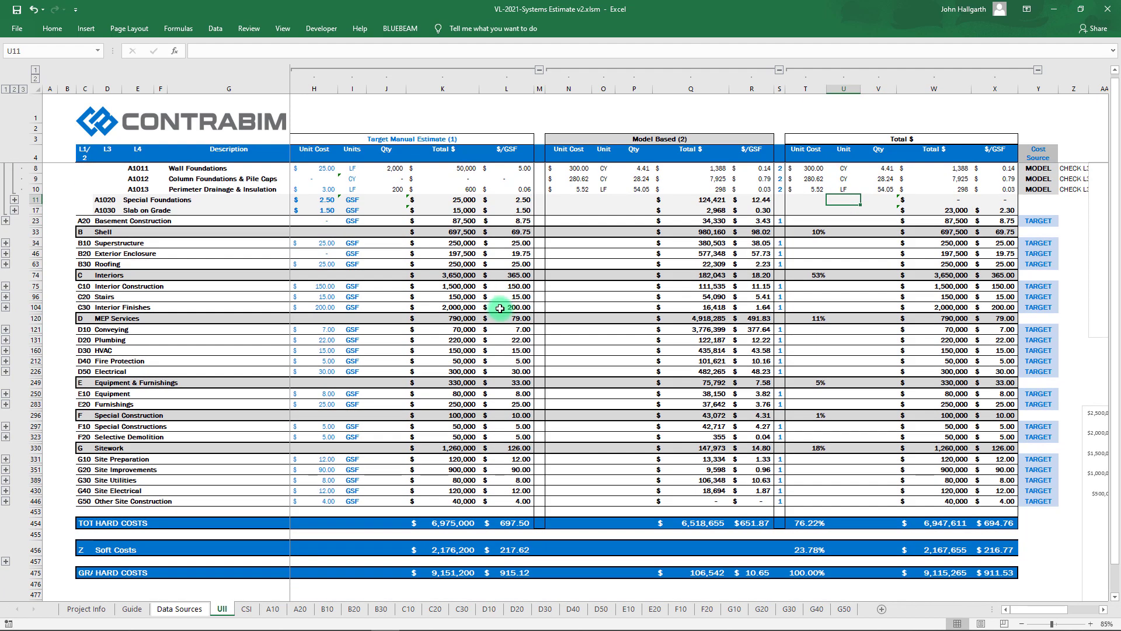
scroll(472, 323, up, 2)
scroll(472, 323, up, 1)
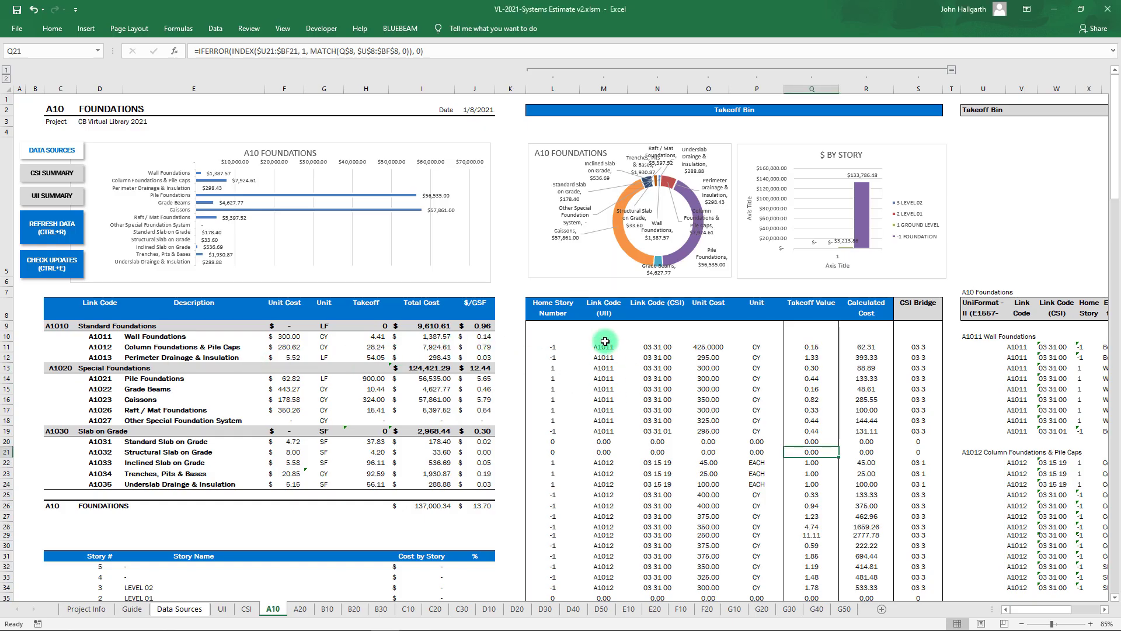
Point out the Link Code (UII), Link Code (CSI) and CSI Bridge columns in the A10 takeoff bin
click(606, 305)
click(600, 90)
click(657, 89)
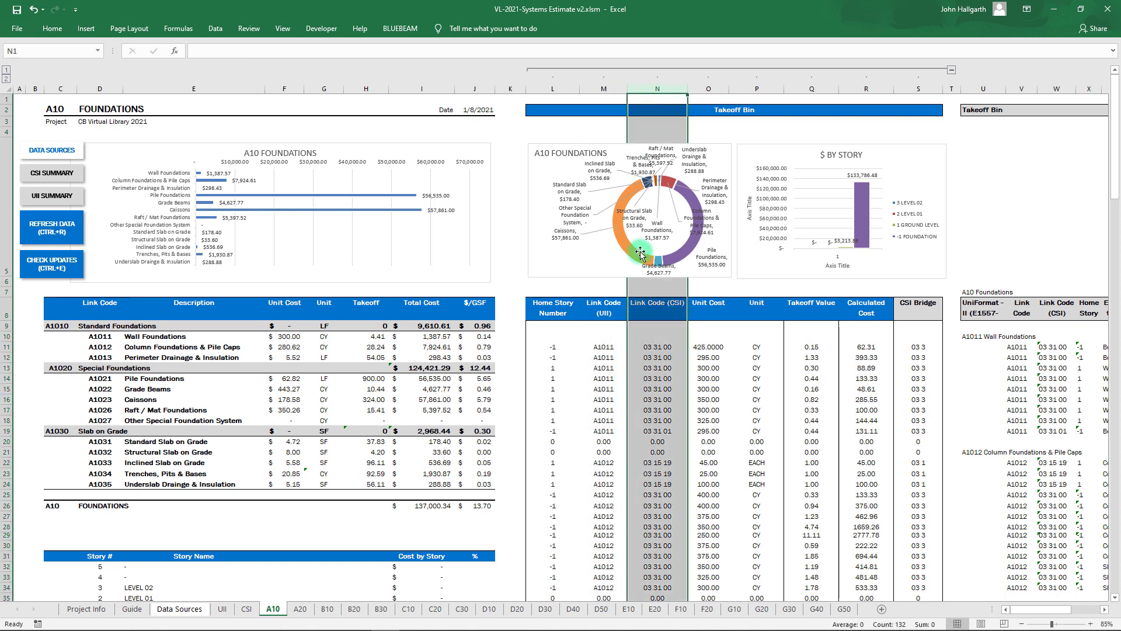
click(665, 311)
click(918, 308)
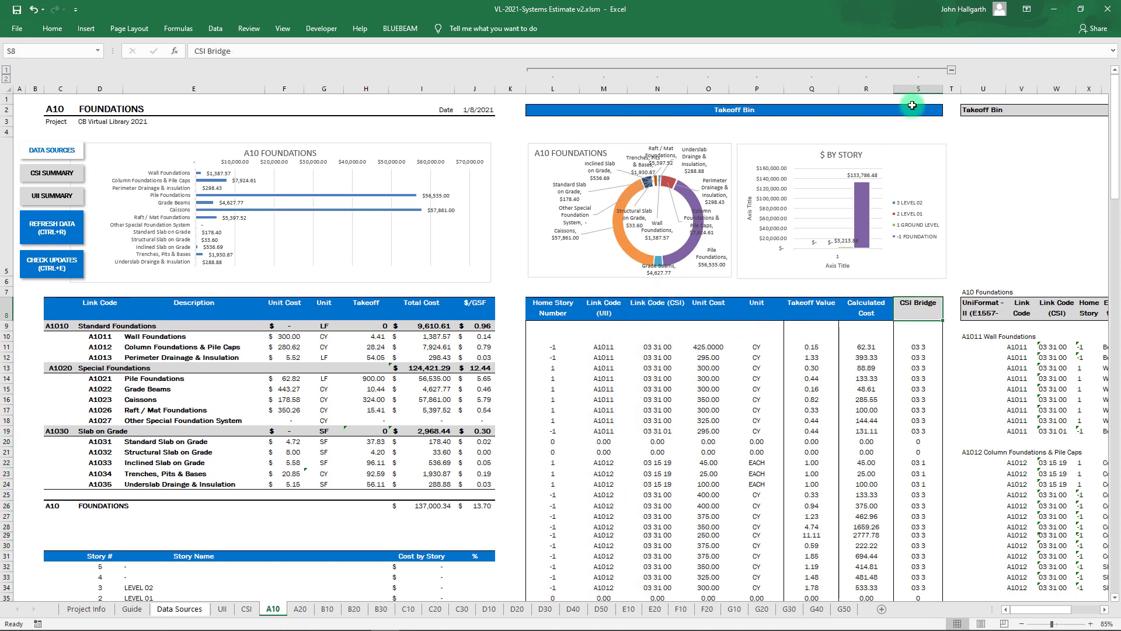
click(917, 90)
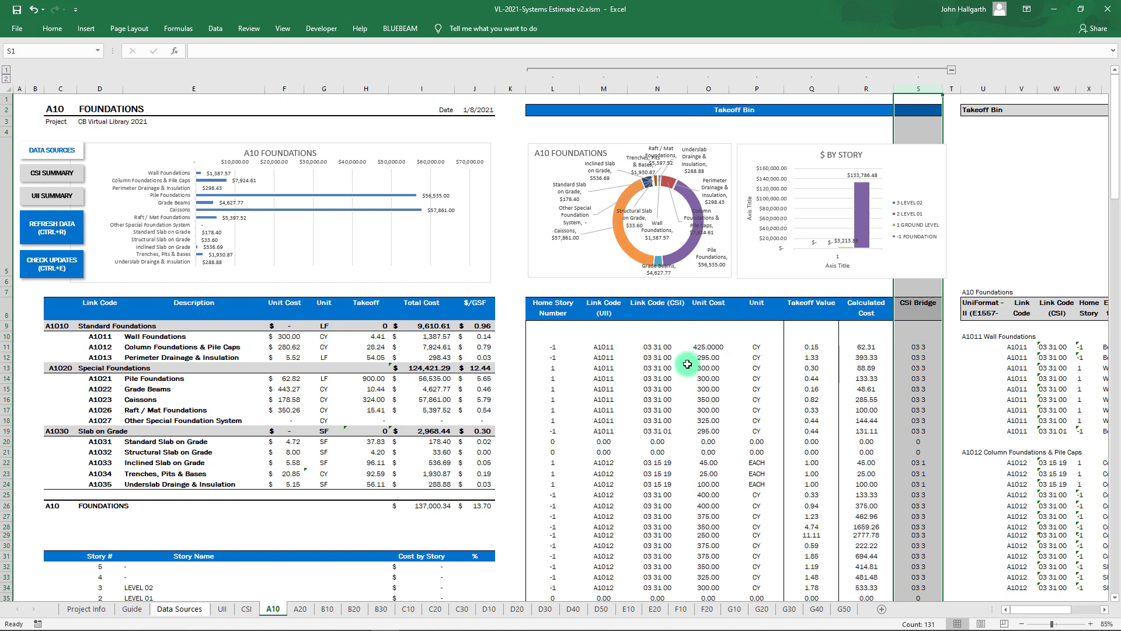
click(246, 609)
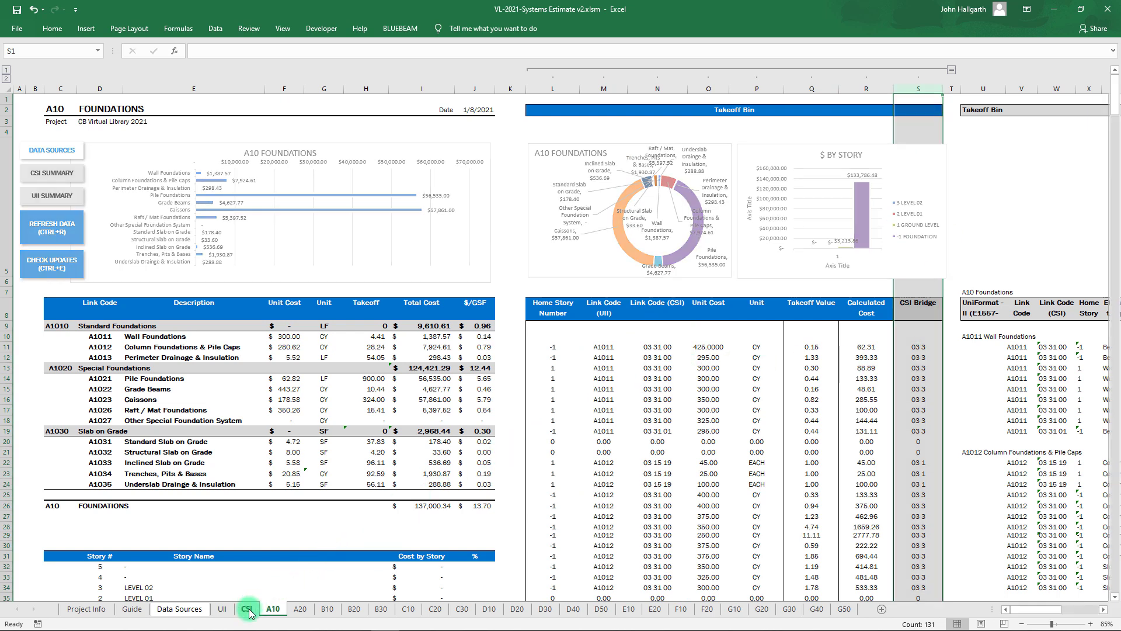
Review the CSI Summary's SUMIF formulas and the system-by-CSI cost grid
click(355, 420)
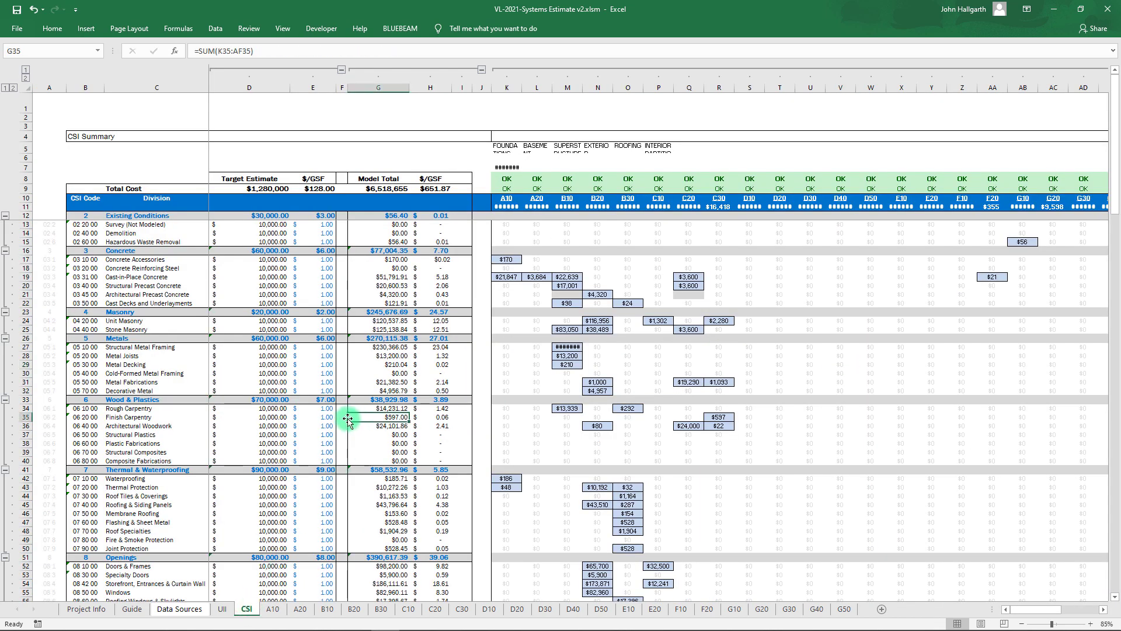
click(537, 260)
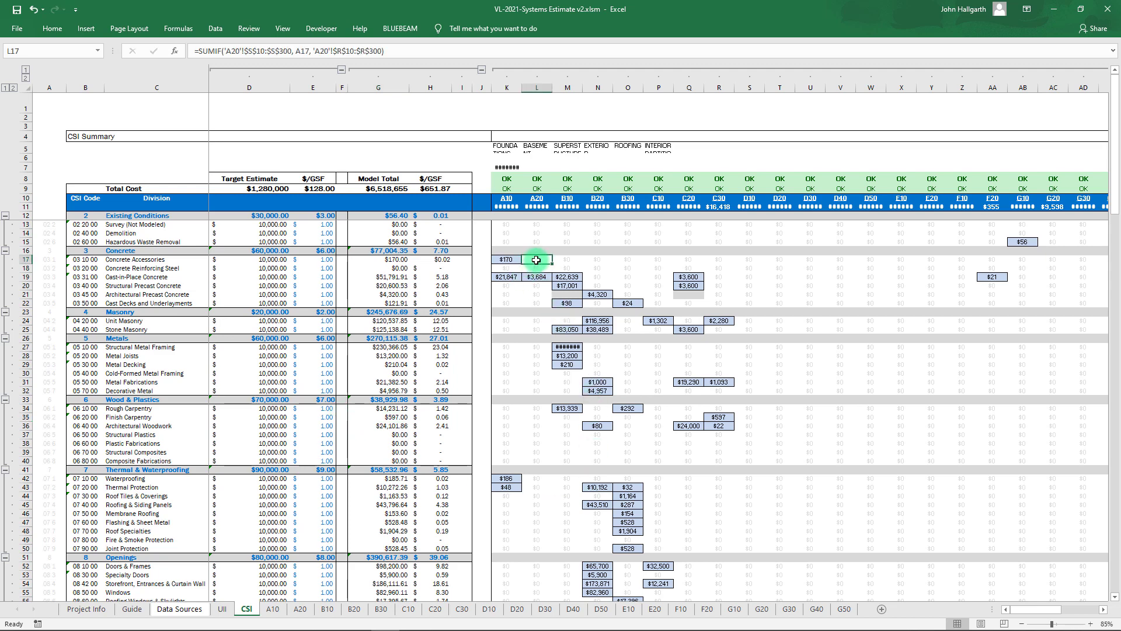
click(403, 51)
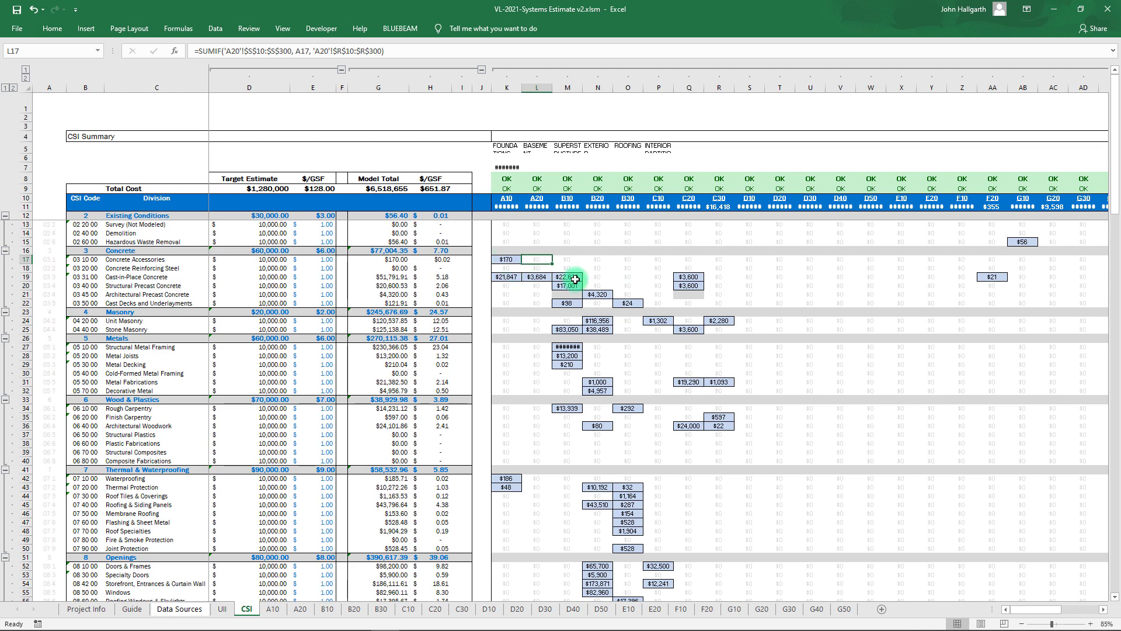
ctrl+scroll(618, 362, down, 1)
drag(423, 206, 902, 596)
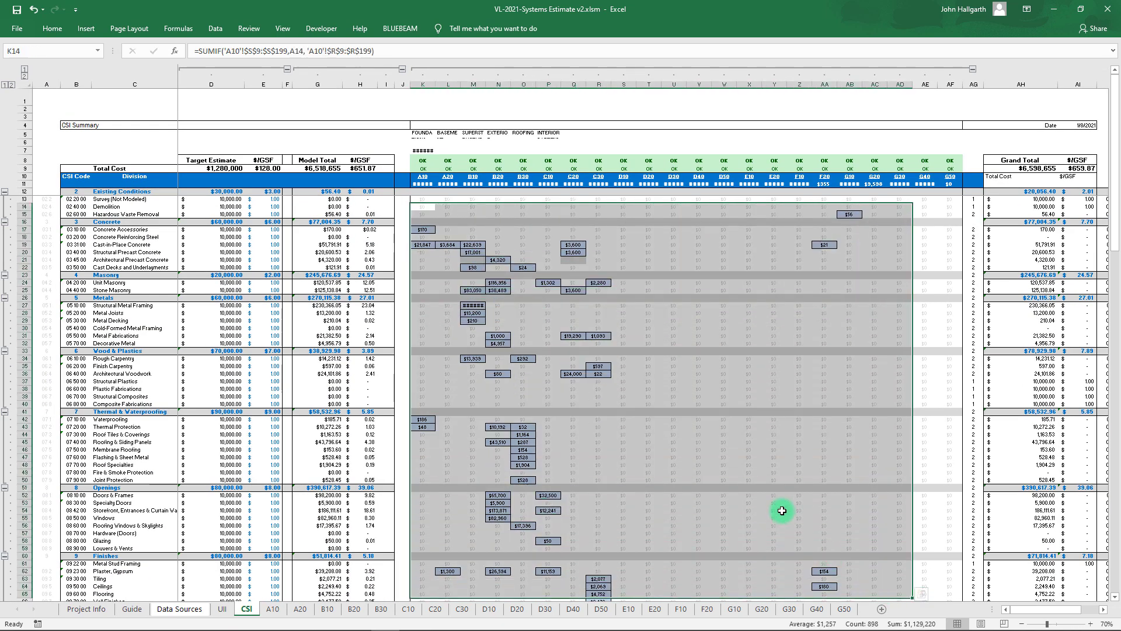
click(648, 449)
mouse_move(1116, 251)
mouse_down()
mouse_move(1114, 592)
mouse_move(1109, 281)
mouse_move(1094, 240)
mouse_up()
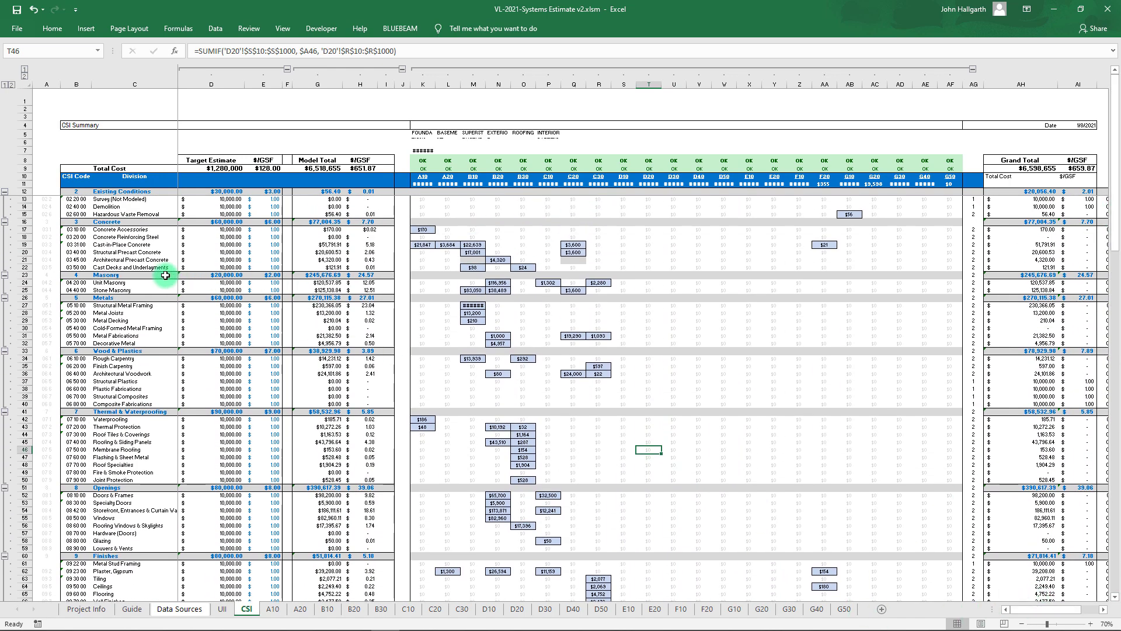
ctrl+scroll(165, 275, up, 3)
Check the OK formulas against UII, then widen the A10 and A20 columns to show $137,000 and $34,330
click(98, 91)
drag(97, 91, 175, 91)
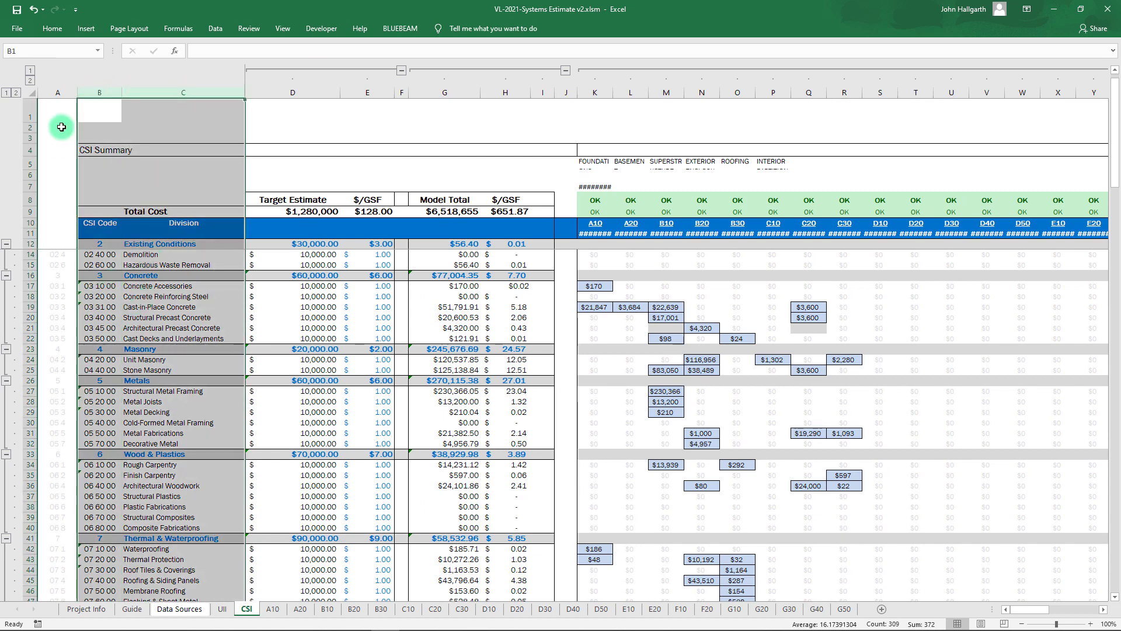
click(57, 92)
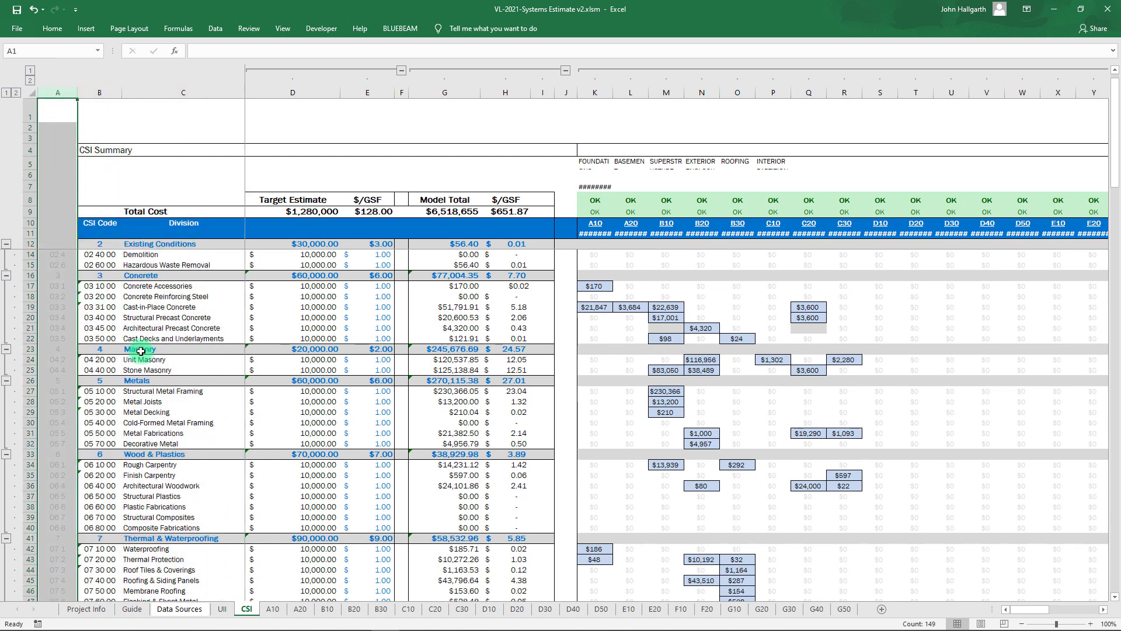
drag(594, 318, 988, 317)
click(809, 297)
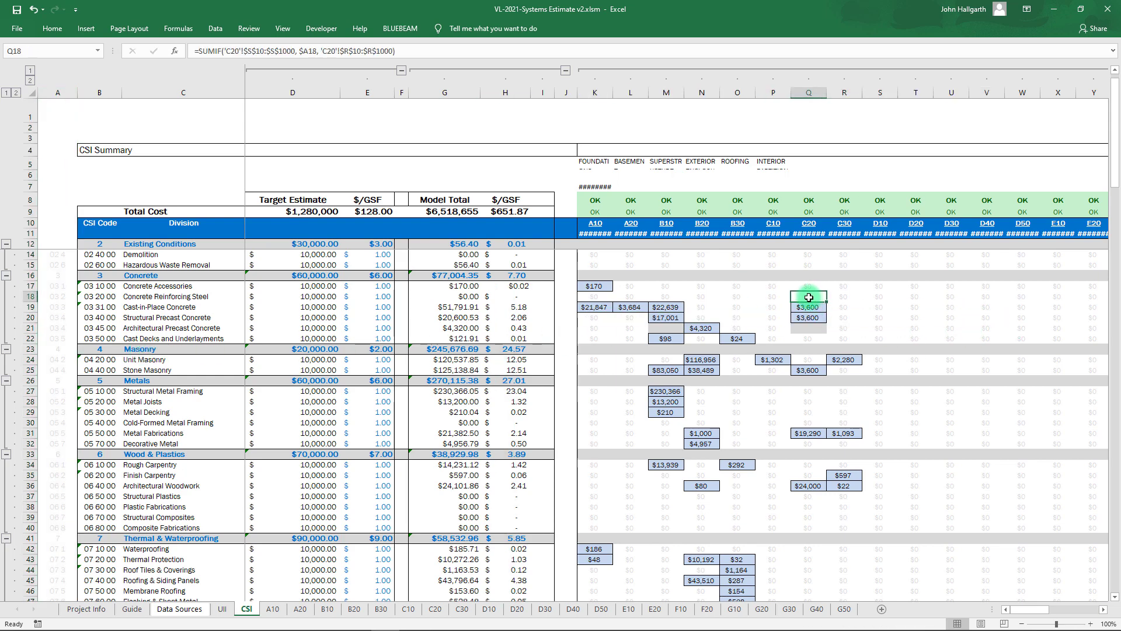
click(587, 197)
drag(588, 197, 952, 211)
ctrl+scroll(767, 256, up, 1)
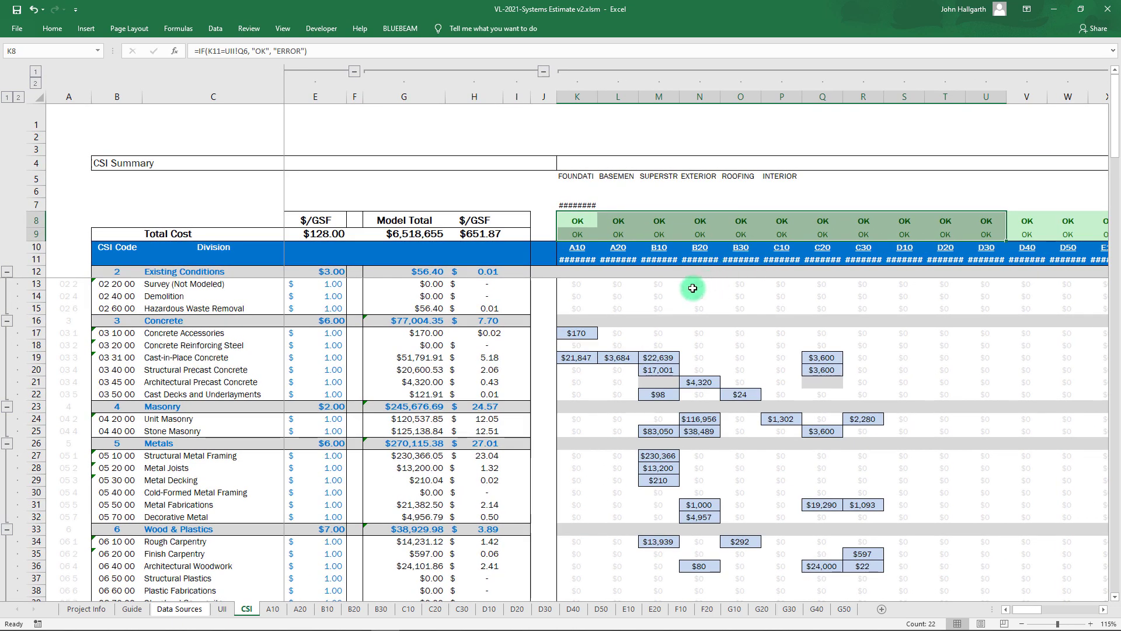
click(675, 308)
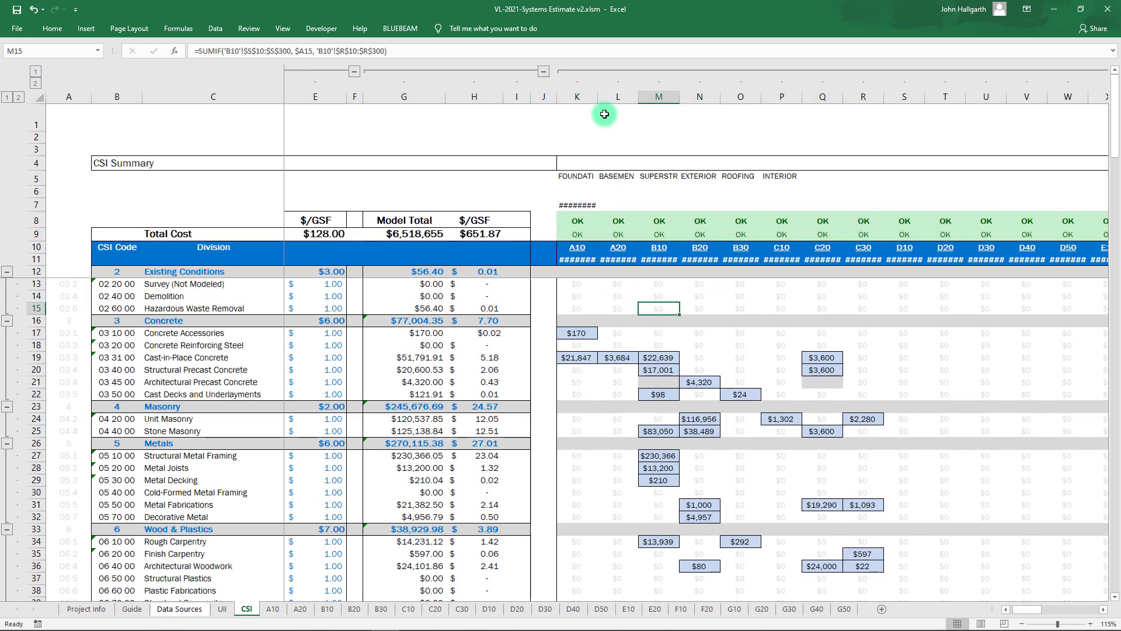
drag(599, 102, 661, 101)
click(668, 382)
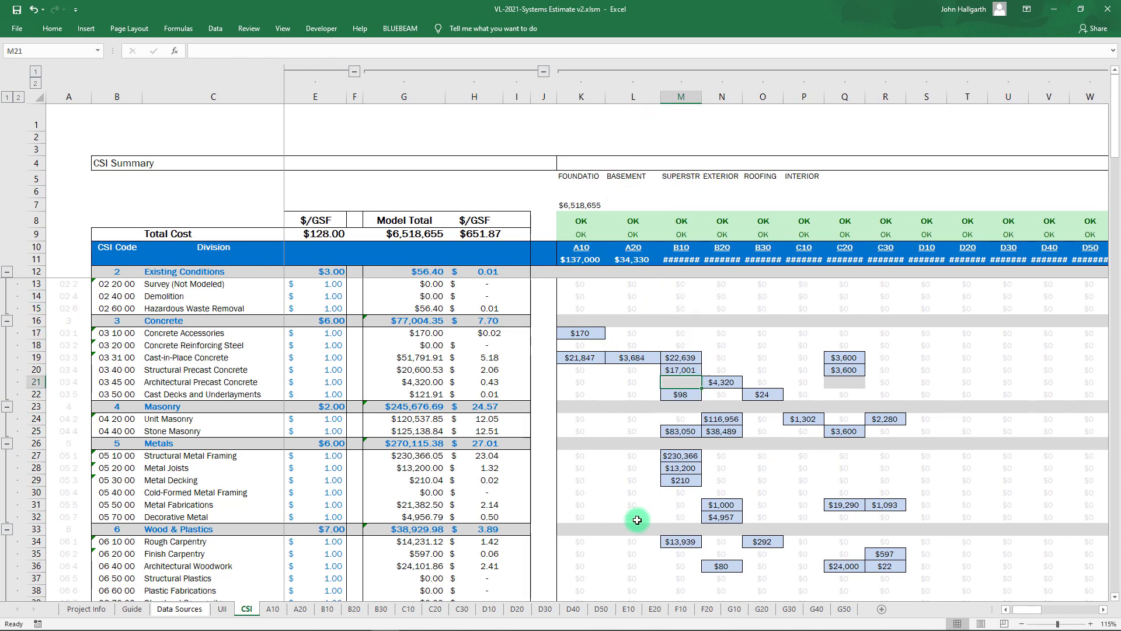